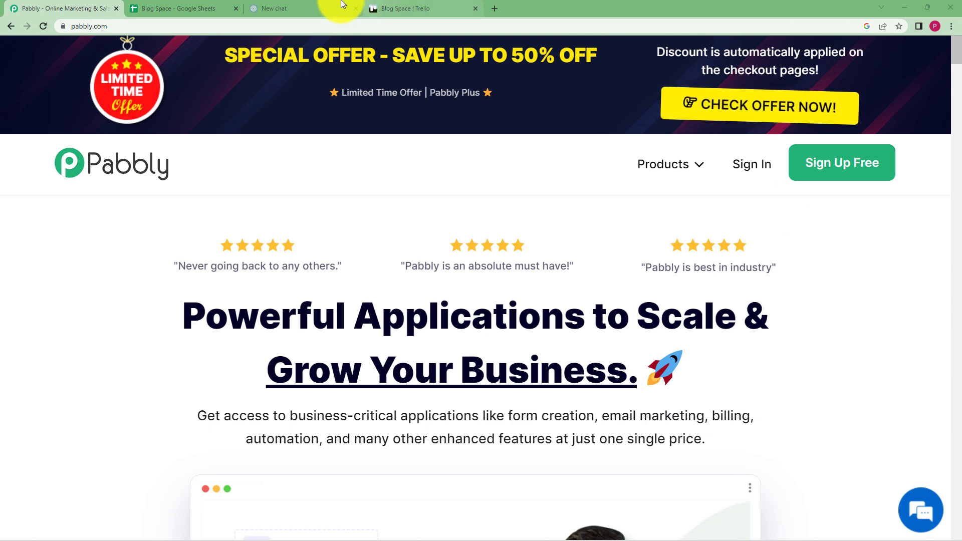
# Look over the Blog Space spreadsheet, the Blog Space Trello board and the ChatGPT chat page
pyautogui.click(185, 8)
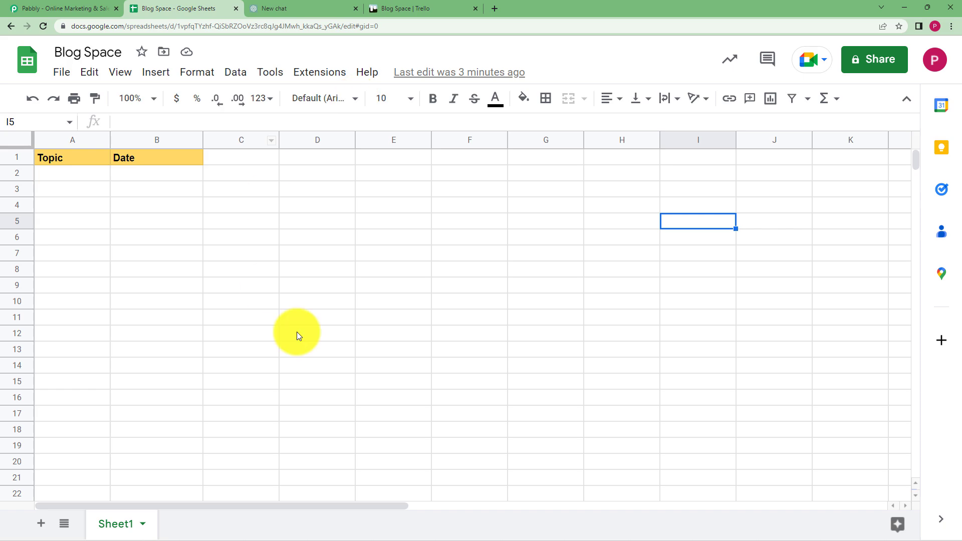
pyautogui.click(411, 8)
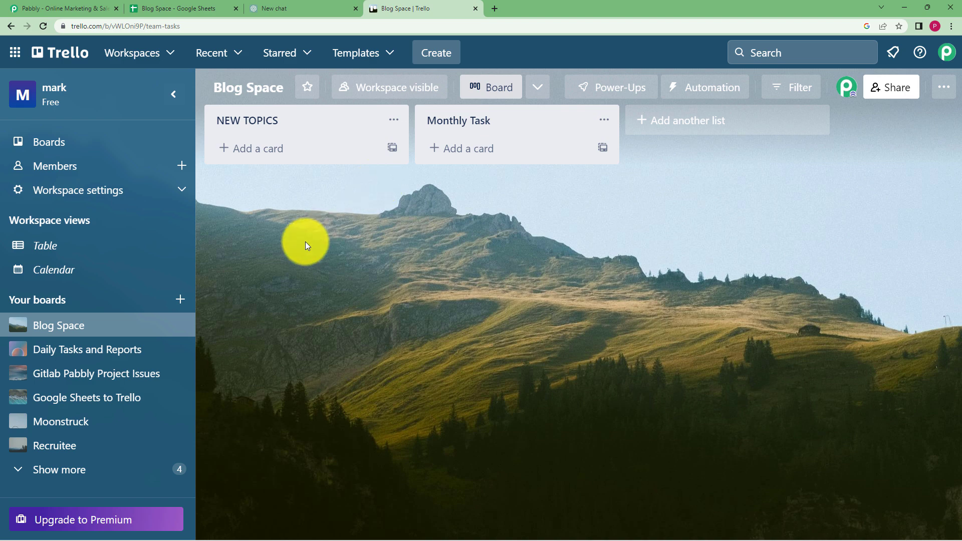
pyautogui.click(288, 8)
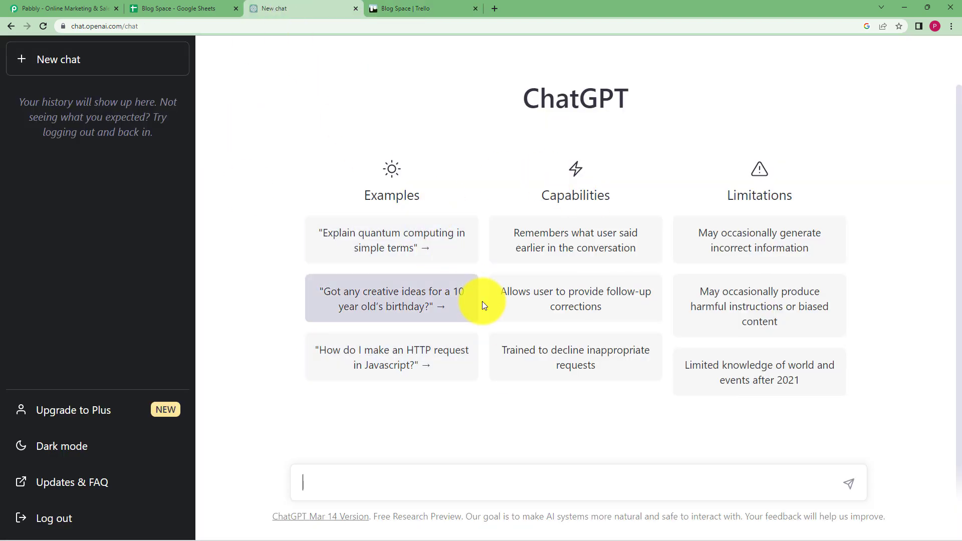
pyautogui.click(197, 7)
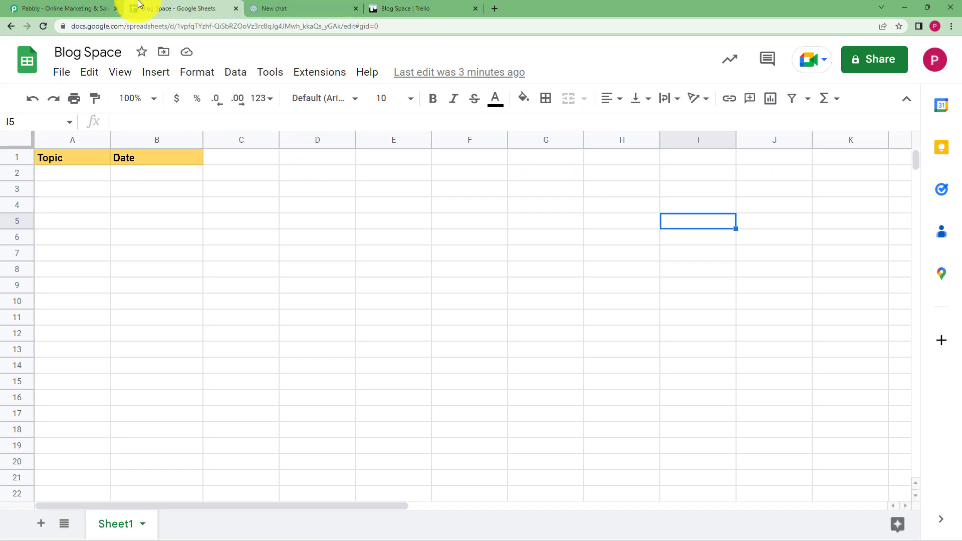
# Return to the Pabbly website, sign in to the account and open Pabbly Connect
pyautogui.click(77, 6)
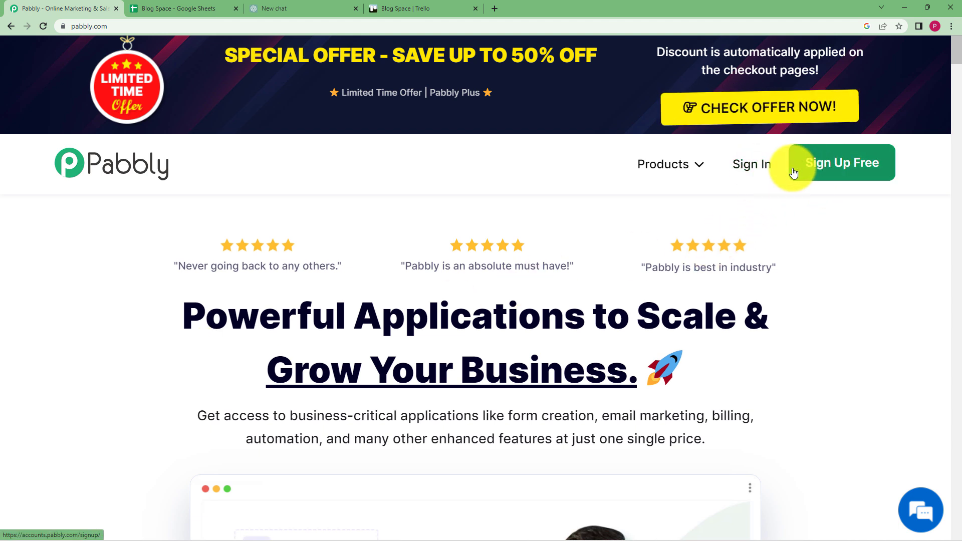
pyautogui.click(753, 165)
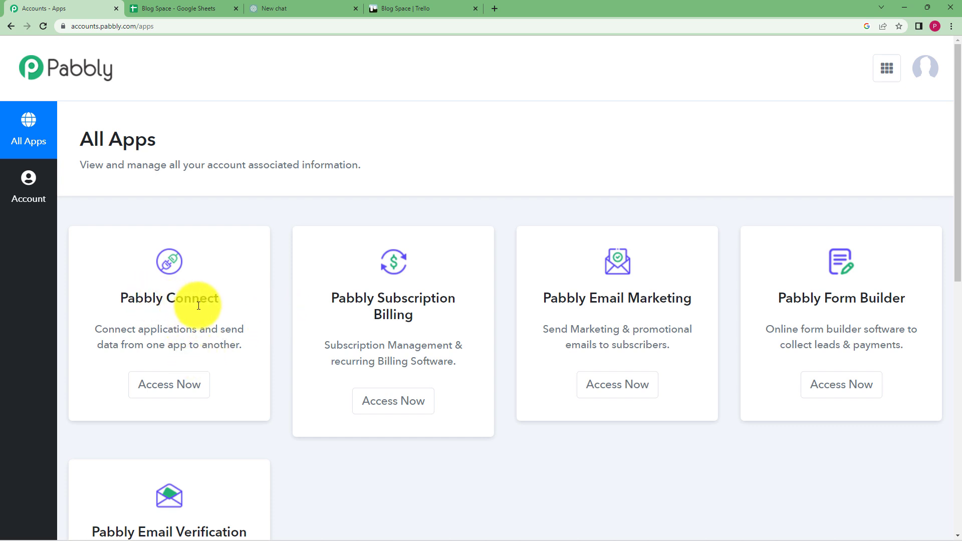
pyautogui.click(193, 396)
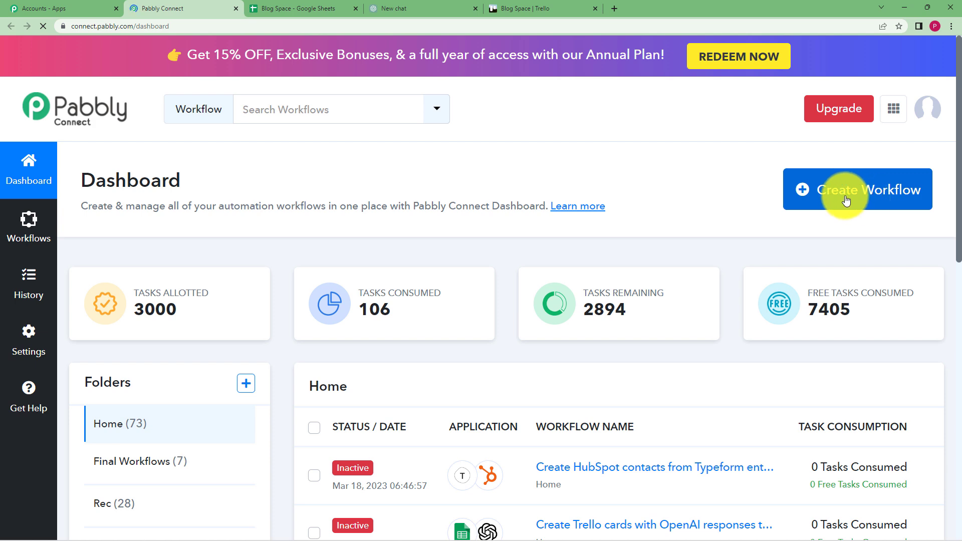
# Create a workflow named "Create Trello cards from Google sheets via Open AI"
pyautogui.click(877, 196)
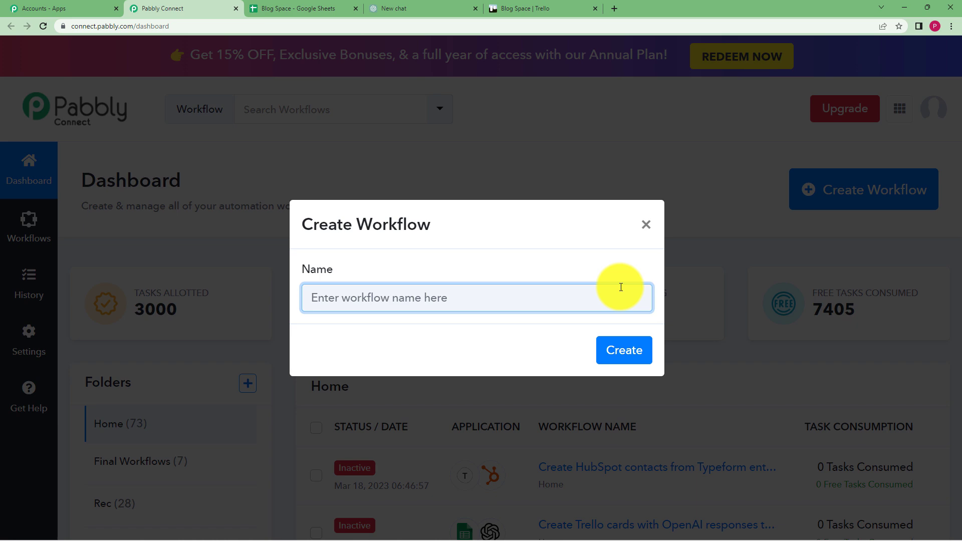
pyautogui.write('Create Trello cards from Google sheets via Open AI')
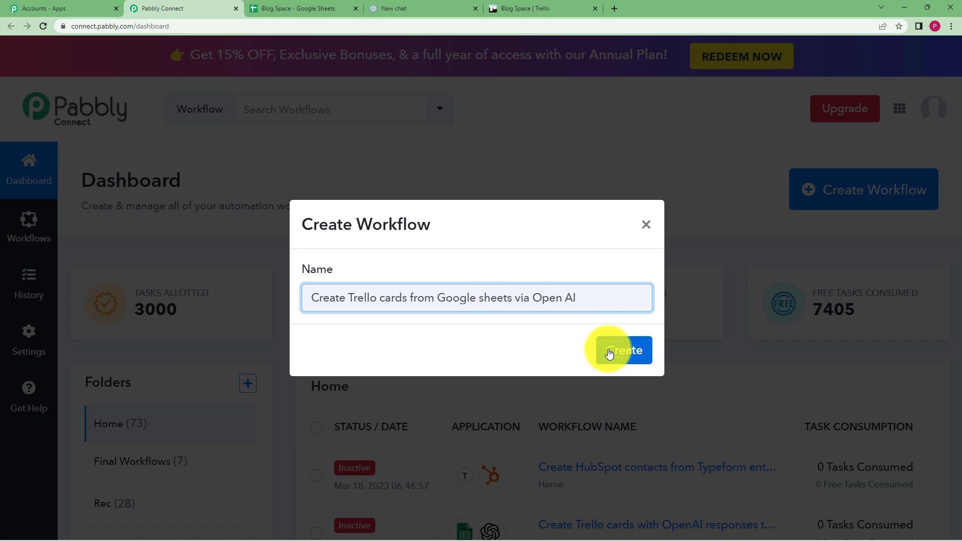
pyautogui.click(606, 350)
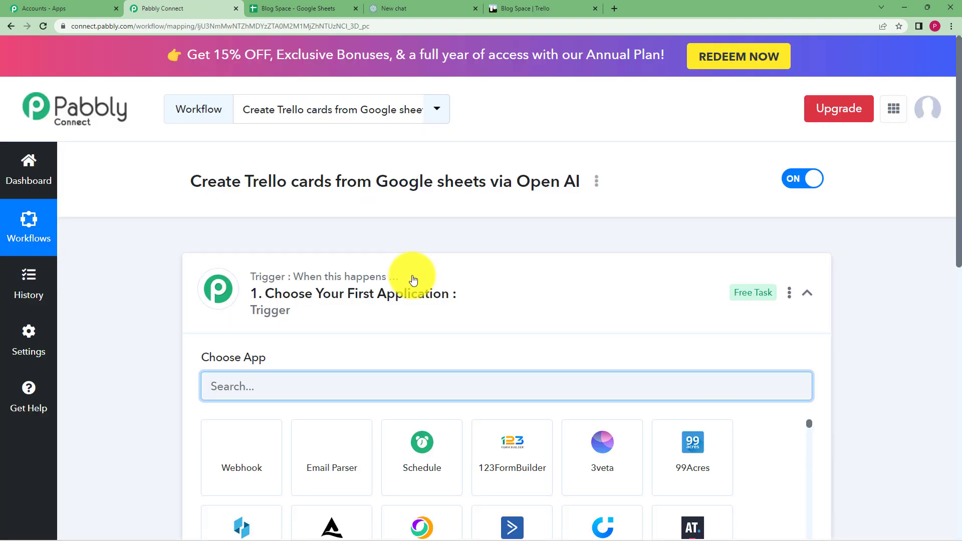
pyautogui.click(413, 279)
pyautogui.moveTo(279, 275)
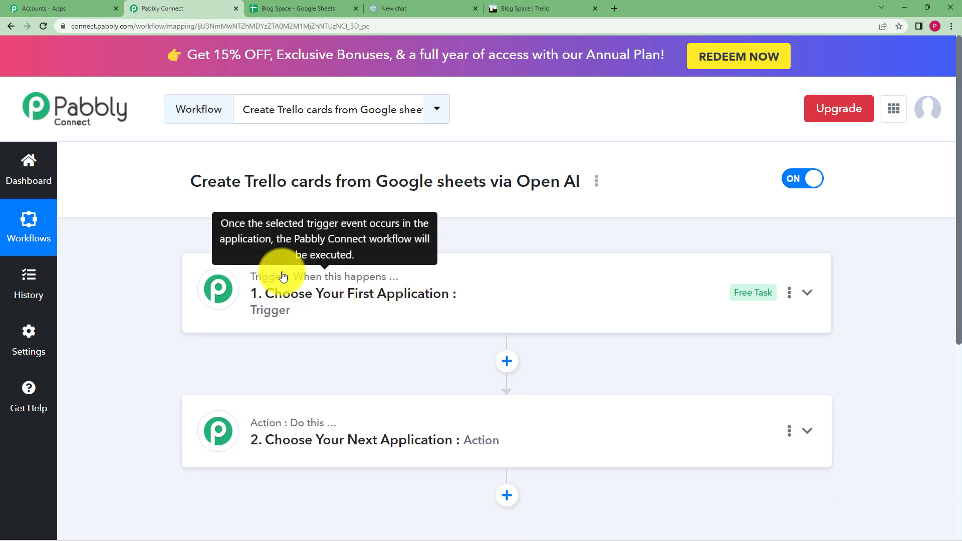
pyautogui.scroll(-1, 275, 426)
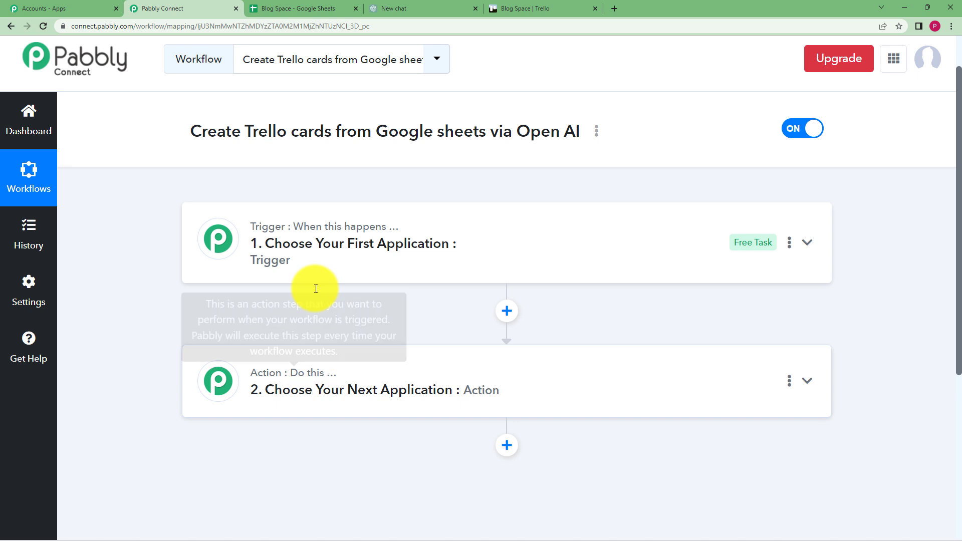
pyautogui.click(402, 229)
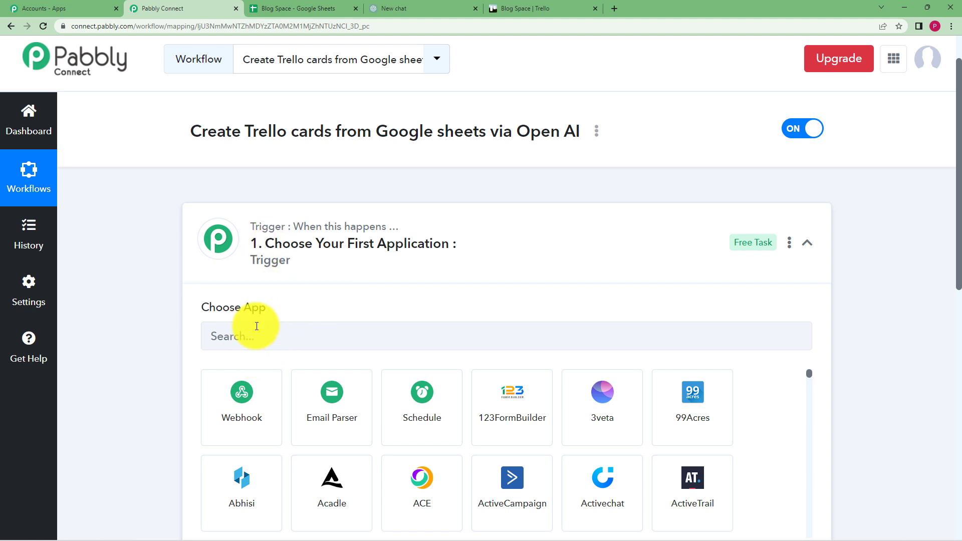
pyautogui.click(294, 265)
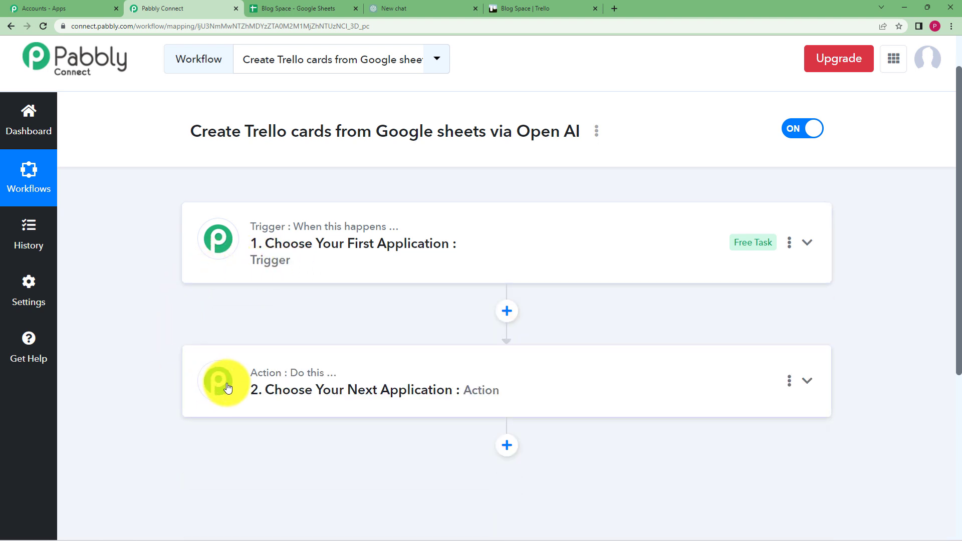
pyautogui.click(314, 401)
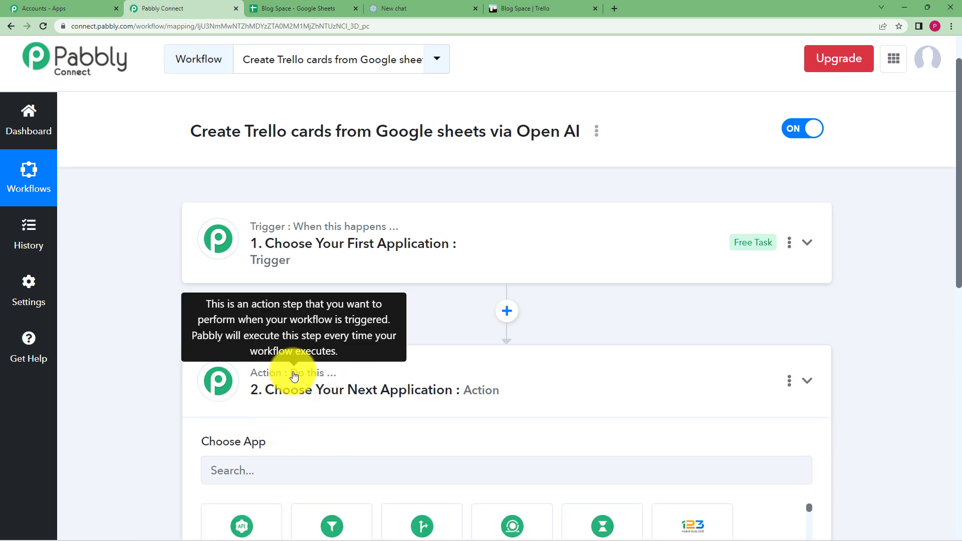
# Search the trigger apps for Google and choose Google Sheets as the workflow's trigger application
pyautogui.click(332, 243)
pyautogui.click(379, 332)
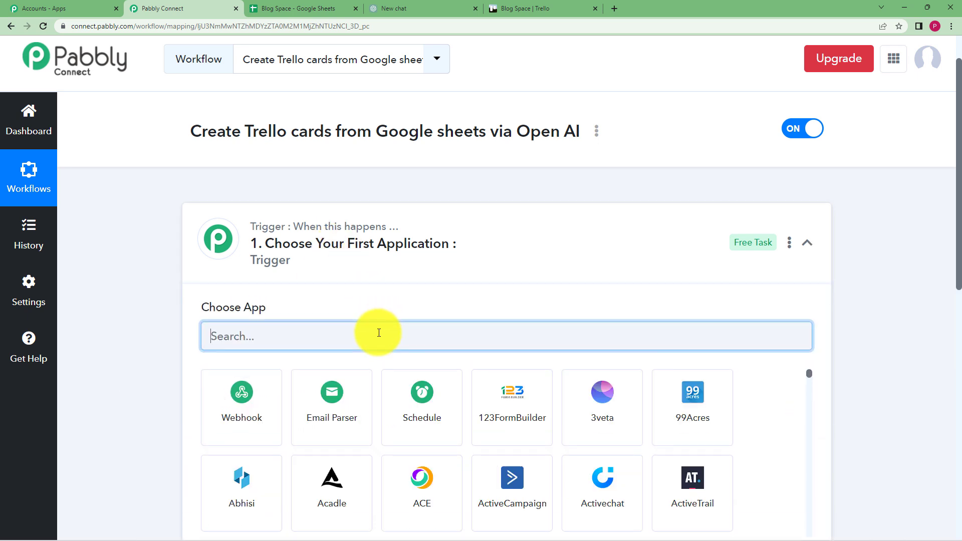
pyautogui.write('gOOGLE')
pyautogui.hotkey('ctrl', 'a')
pyautogui.write('GO')
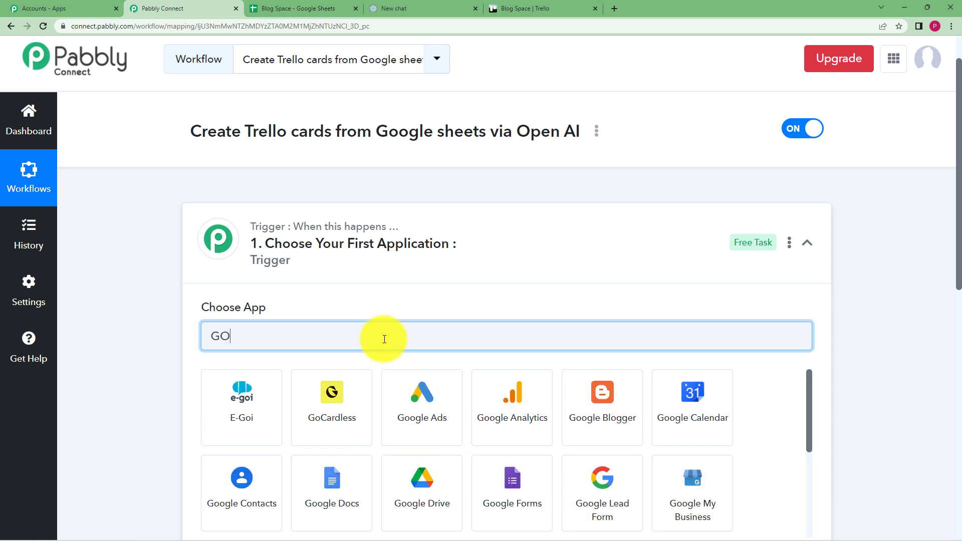
pyautogui.write('OGL')
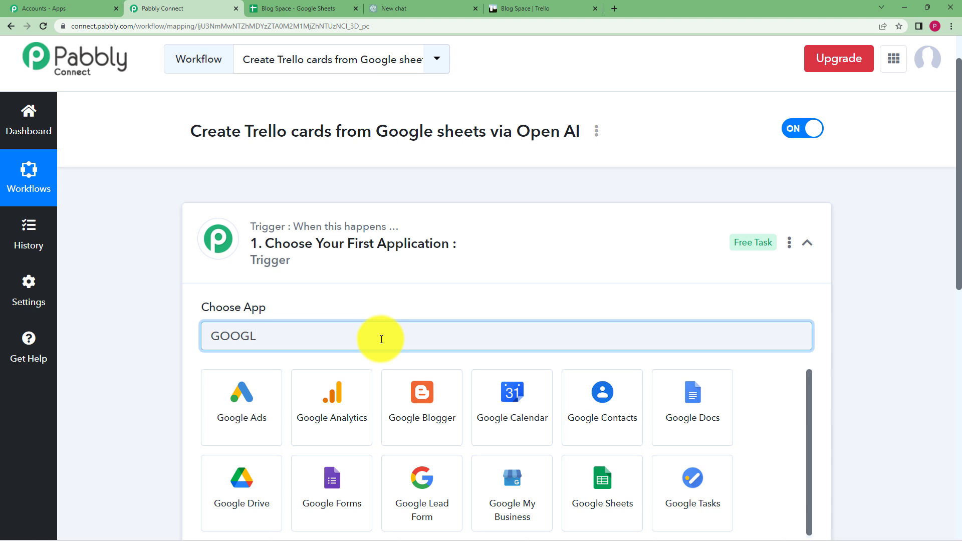
pyautogui.click(577, 477)
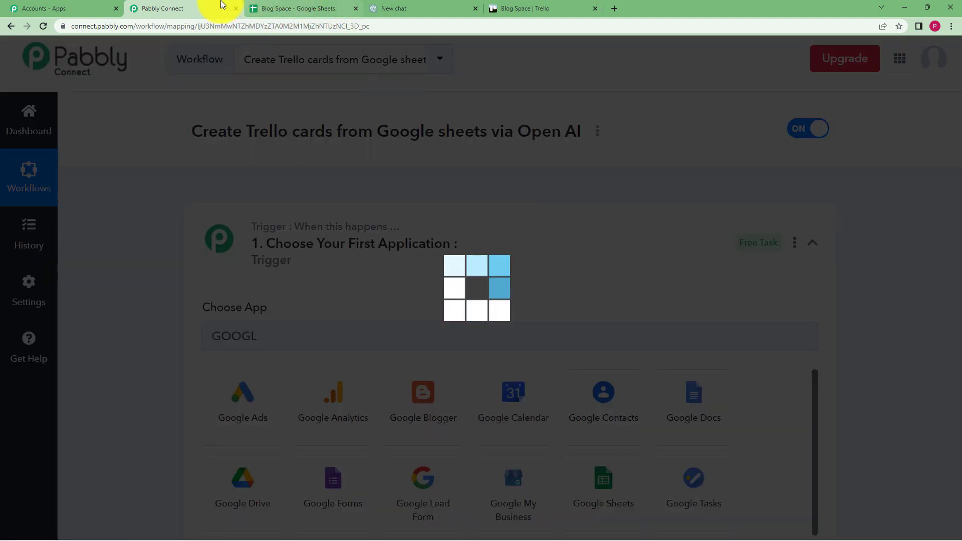
# Check the Blog Space spreadsheet and Trello board, and return to the Pabbly Connect workflow
pyautogui.click(271, 7)
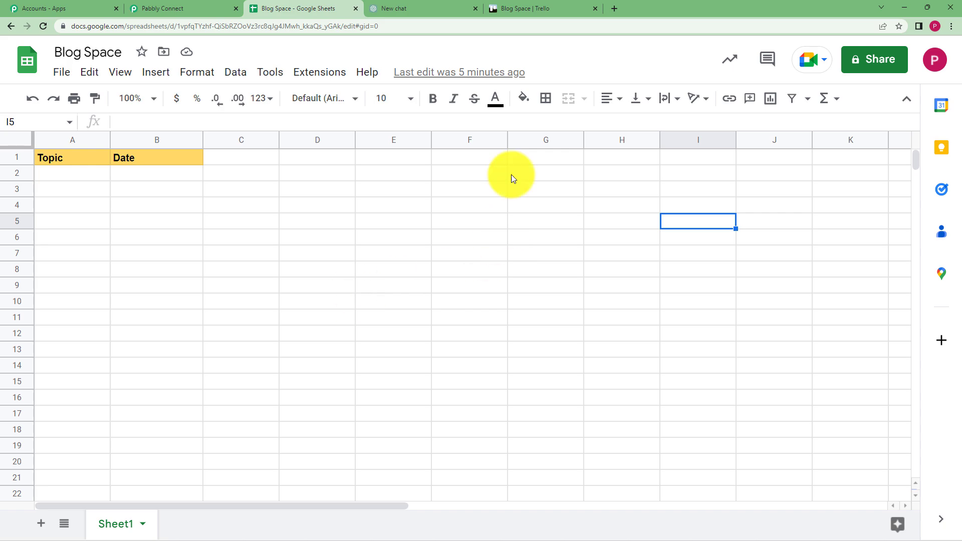
pyautogui.click(519, 6)
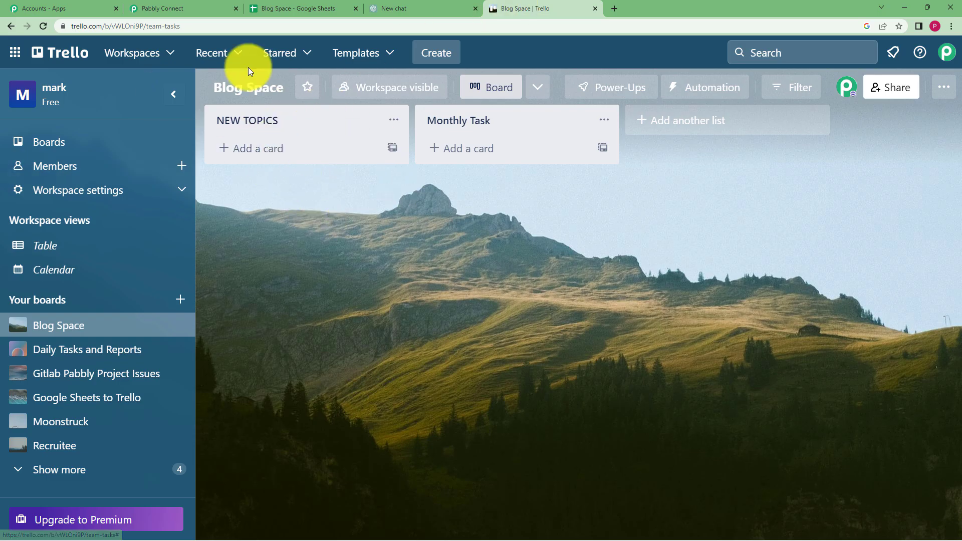
pyautogui.click(176, 5)
# Set the Google Sheets trigger event to New or Updated Spreadsheet Row
pyautogui.scroll(-1, 142, 305)
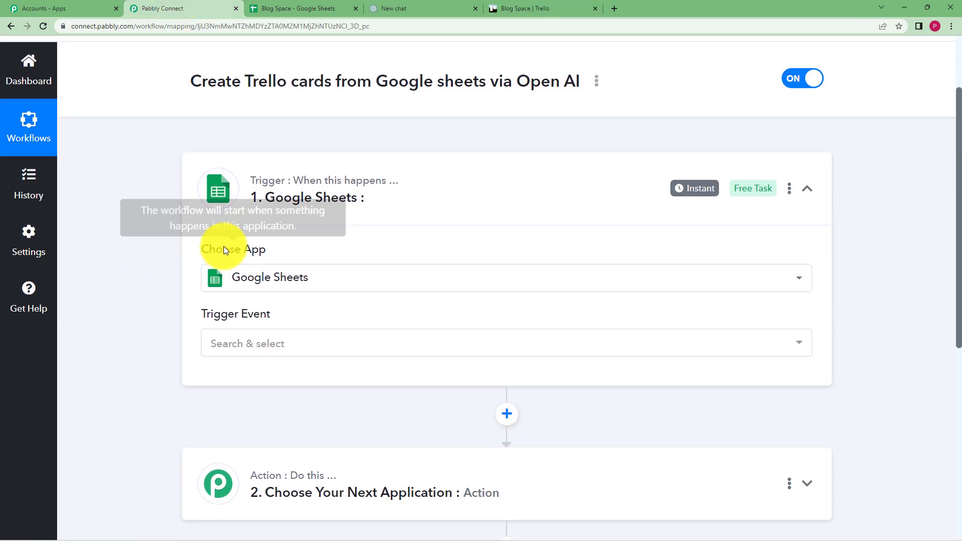
pyautogui.click(264, 341)
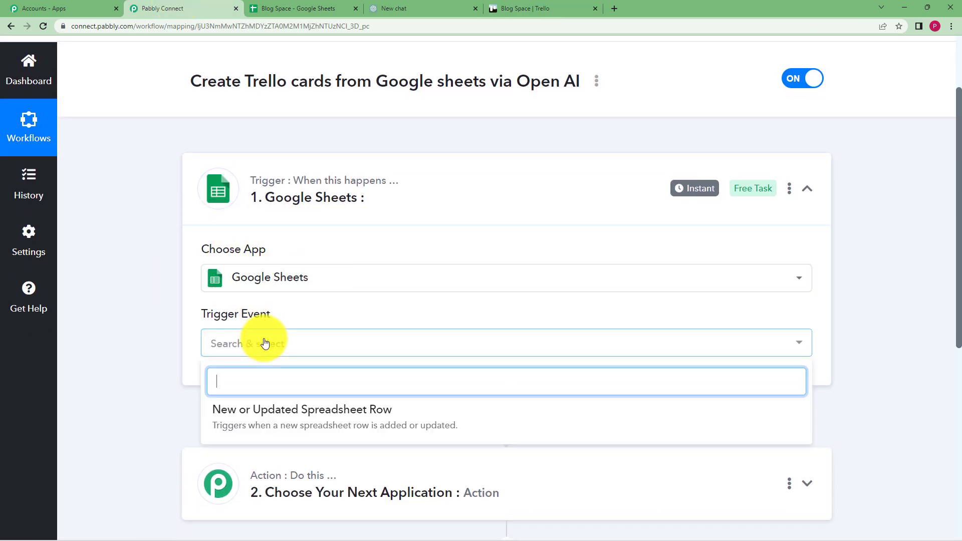
pyautogui.click(279, 424)
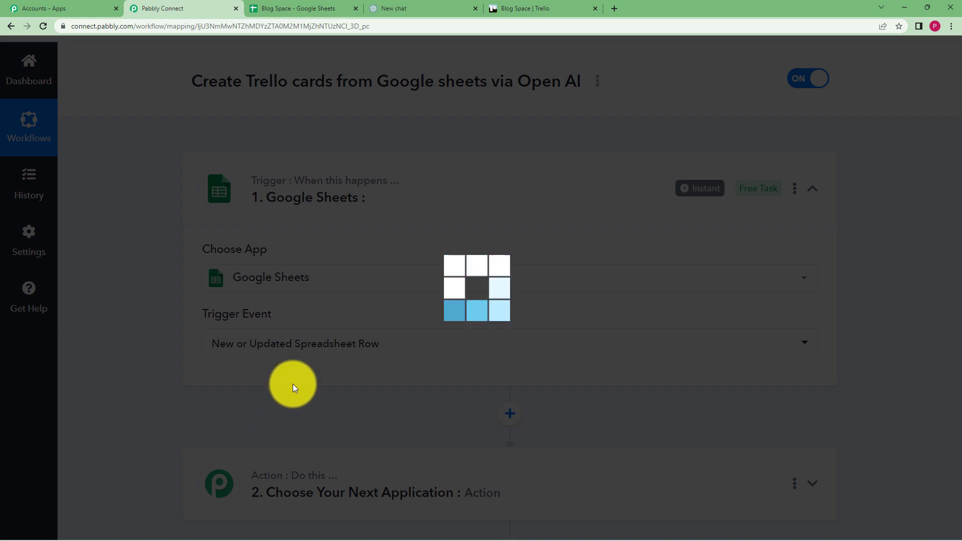
# Examine the Google Sheets trigger's webhook URL and setup instructions alongside the Blog Space spreadsheet
pyautogui.click(288, 7)
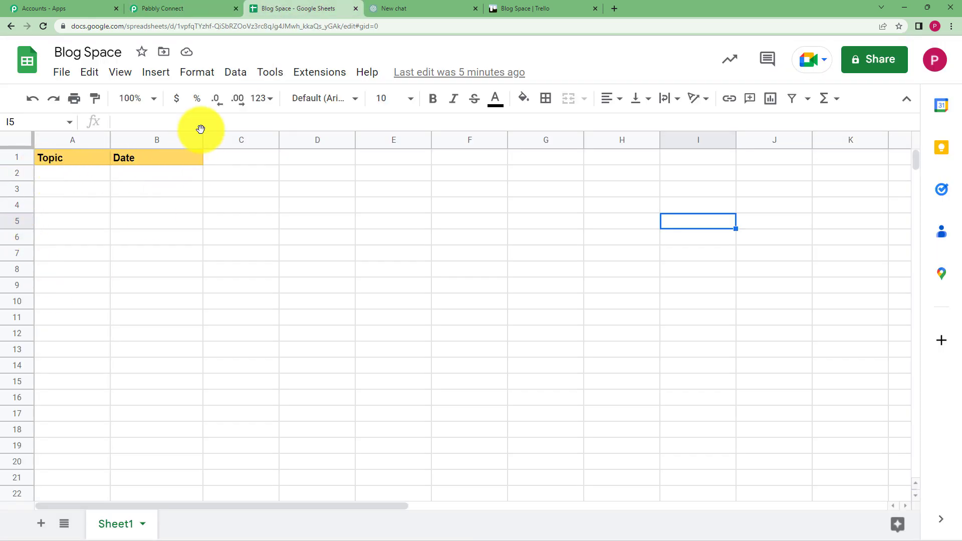
pyautogui.click(159, 9)
pyautogui.scroll(-1, 181, 374)
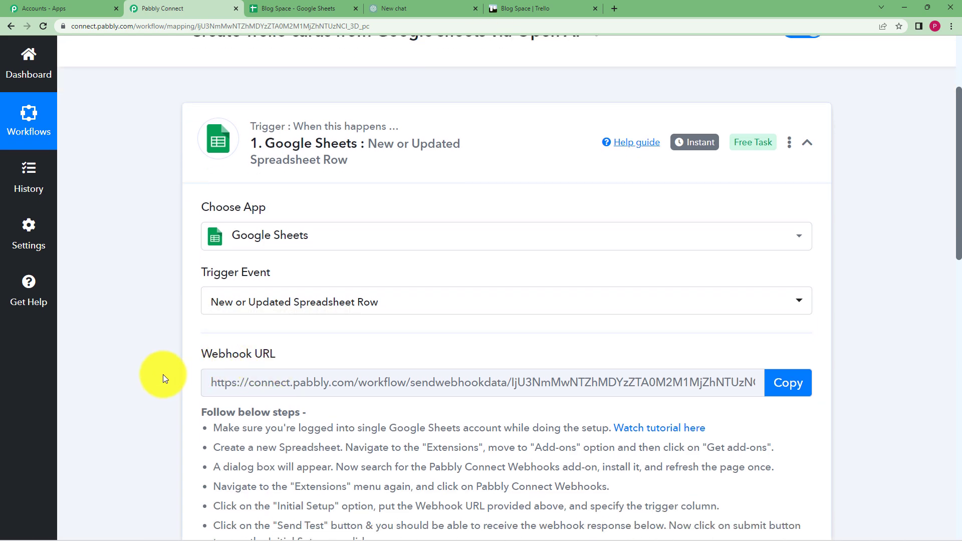
pyautogui.scroll(-2, 164, 374)
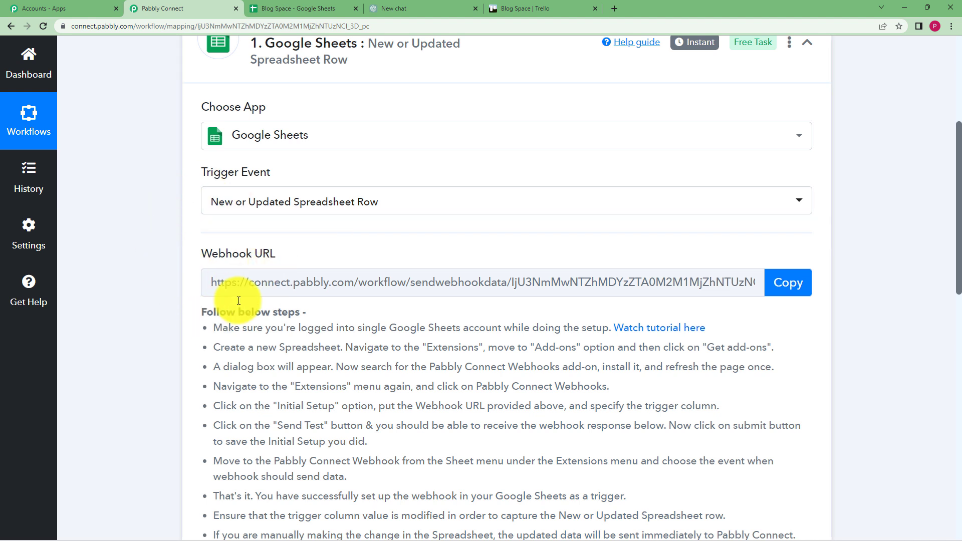
pyautogui.click(281, 8)
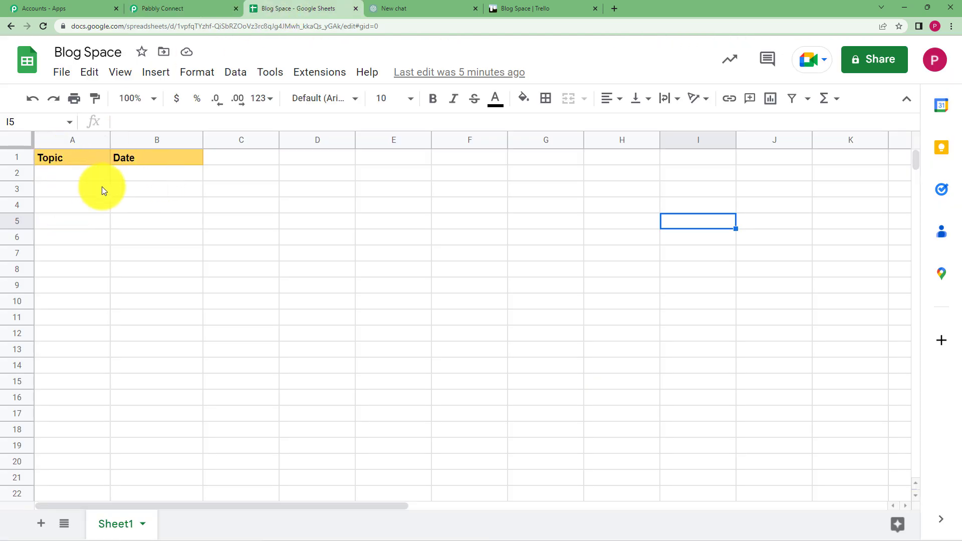
pyautogui.click(193, 8)
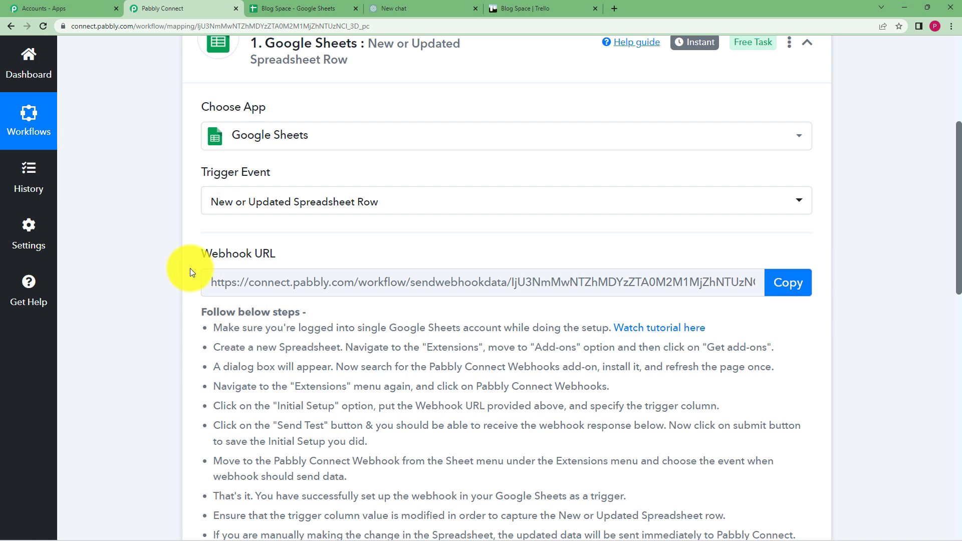
pyautogui.scroll(-2, 196, 261)
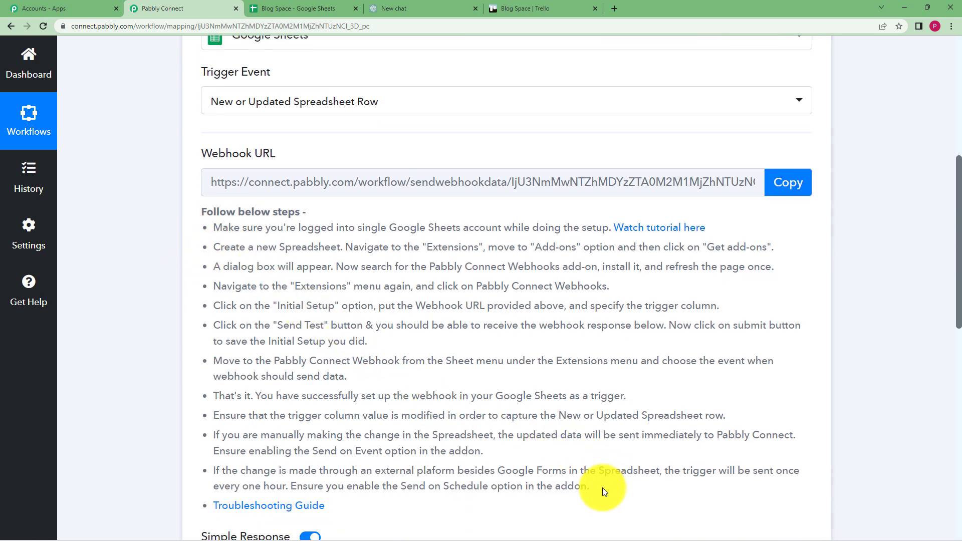
# In the Blog Space spreadsheet, enter "Environmental Issues" as the topic in cell A2 and widen column A to fit it
pyautogui.click(291, 5)
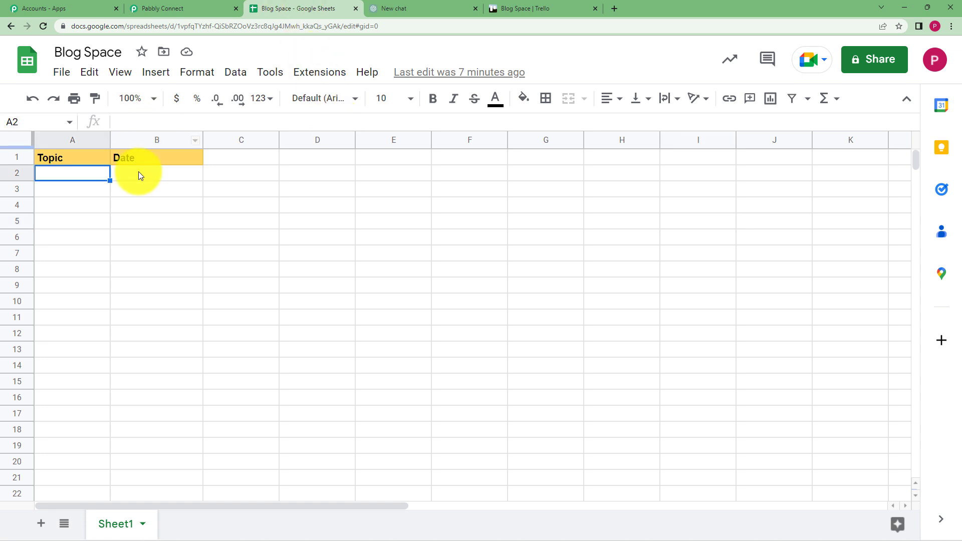
pyautogui.moveTo(109, 140); pyautogui.dragTo(129, 142)
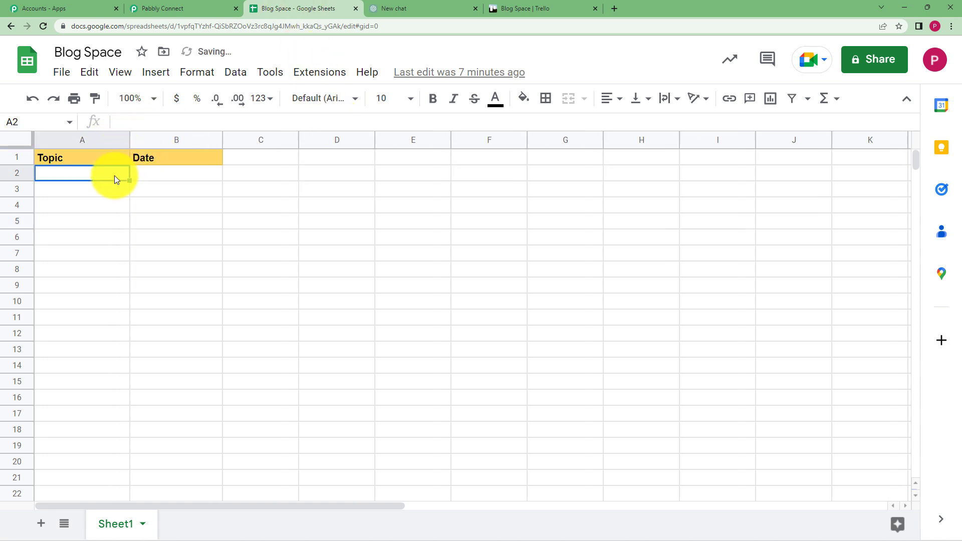
pyautogui.write('E')
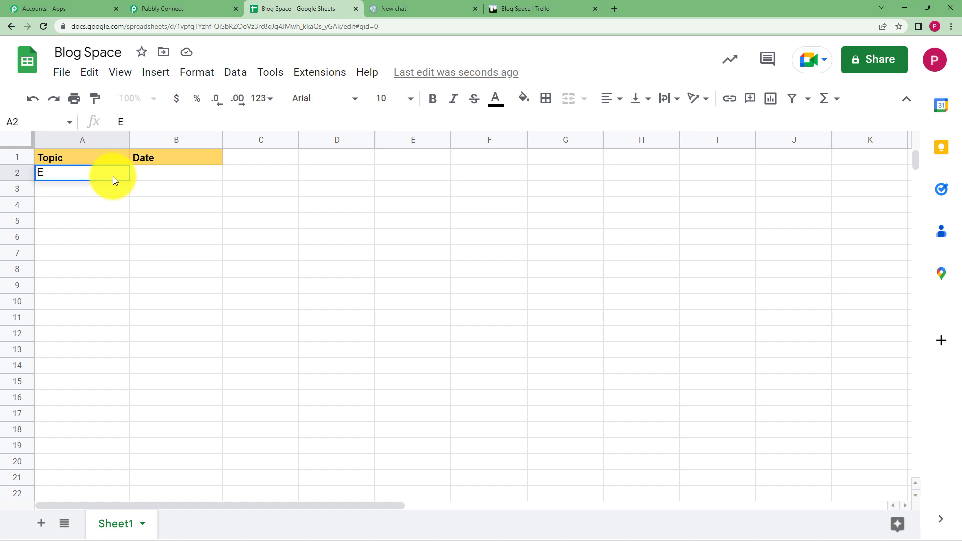
pyautogui.write('nvironment')
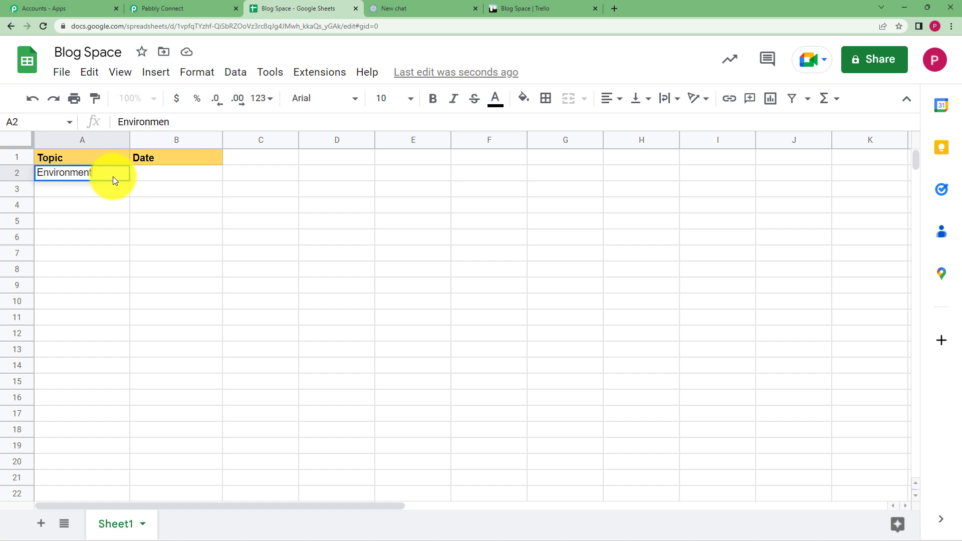
pyautogui.write('al Issues')
pyautogui.moveTo(129, 144); pyautogui.dragTo(141, 145)
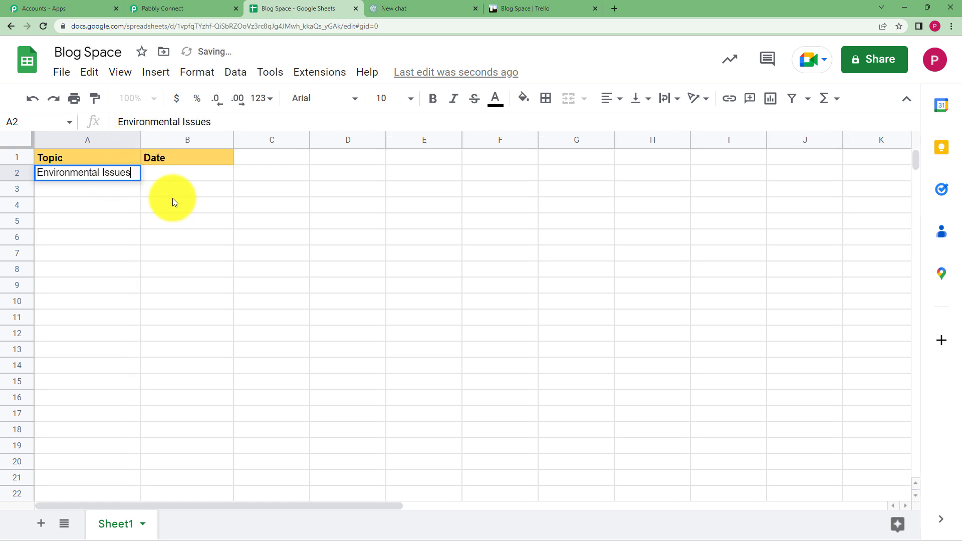
# Enter 18/03/2023 as the date in cell B2, beside the Environmental Issues topic
pyautogui.click(193, 183)
pyautogui.write('18/')
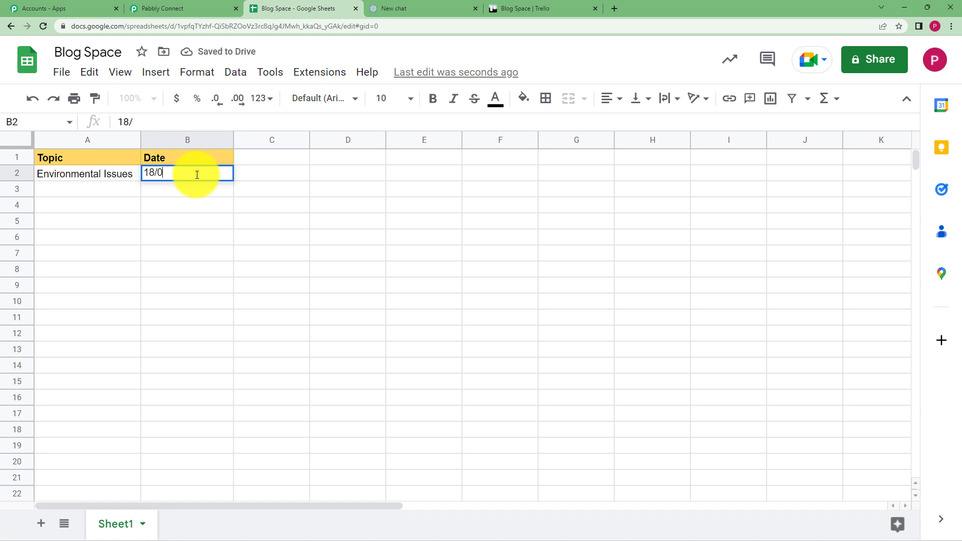
pyautogui.write('03/2023')
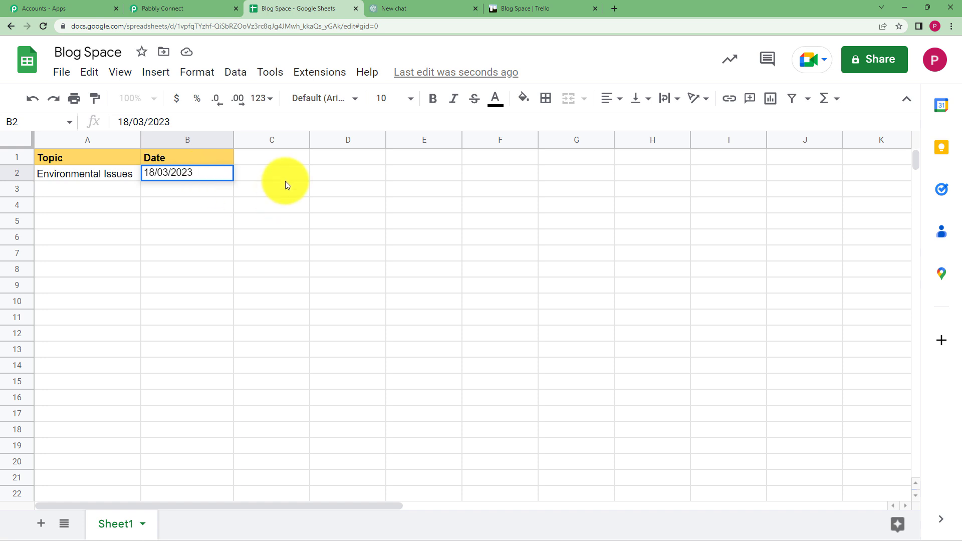
pyautogui.click(248, 178)
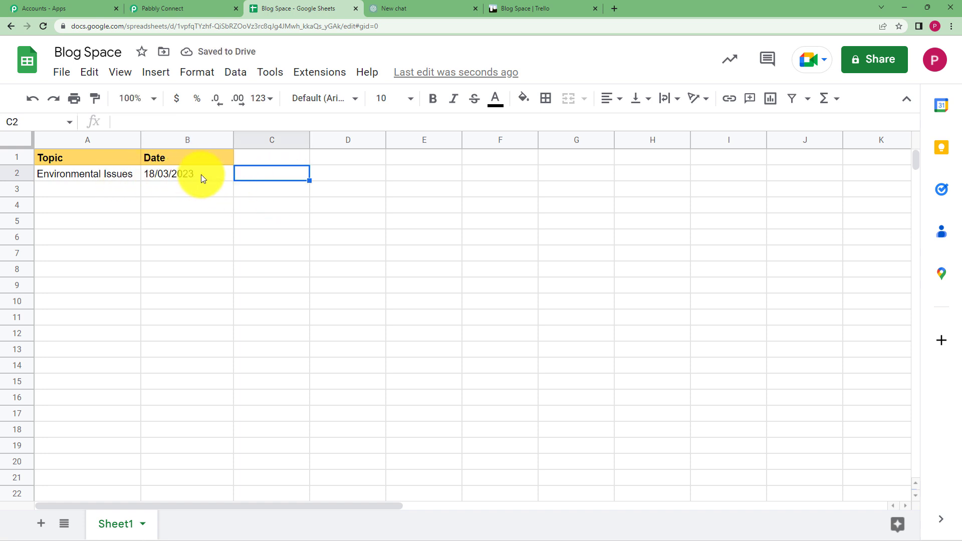
# Search the Google Workspace Marketplace for the Pabbly Connect Webhooks add-on, and close the Marketplace
pyautogui.click(331, 73)
pyautogui.moveTo(333, 98)
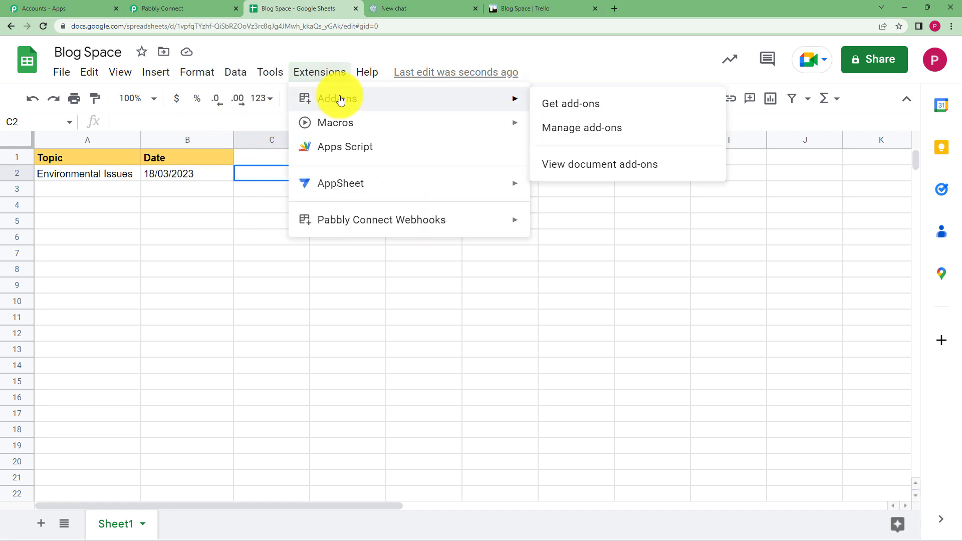
pyautogui.click(575, 112)
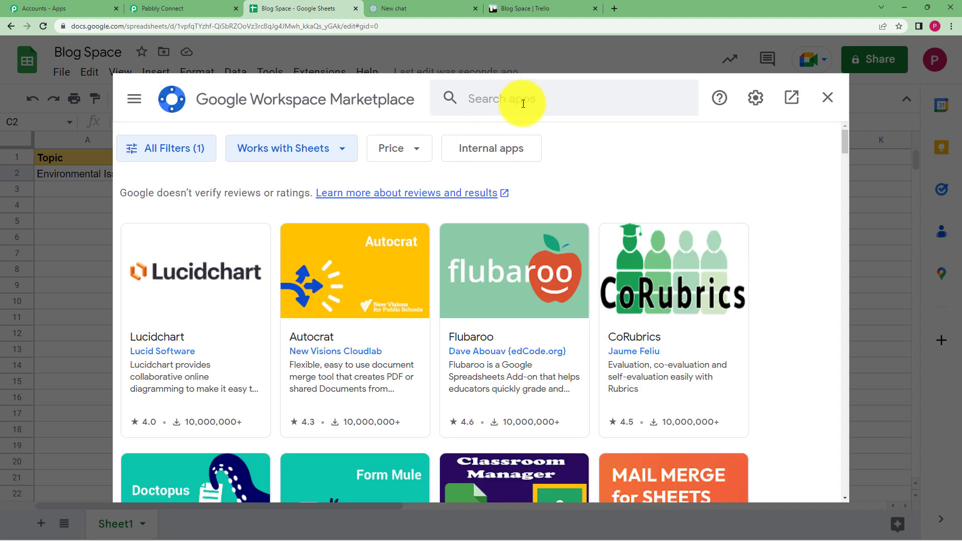
pyautogui.click(523, 100)
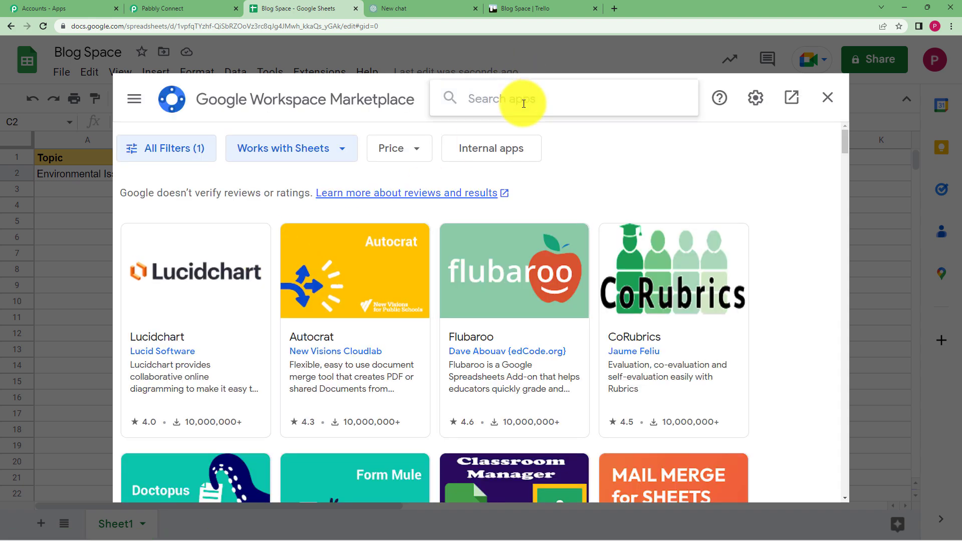
pyautogui.write('Pab')
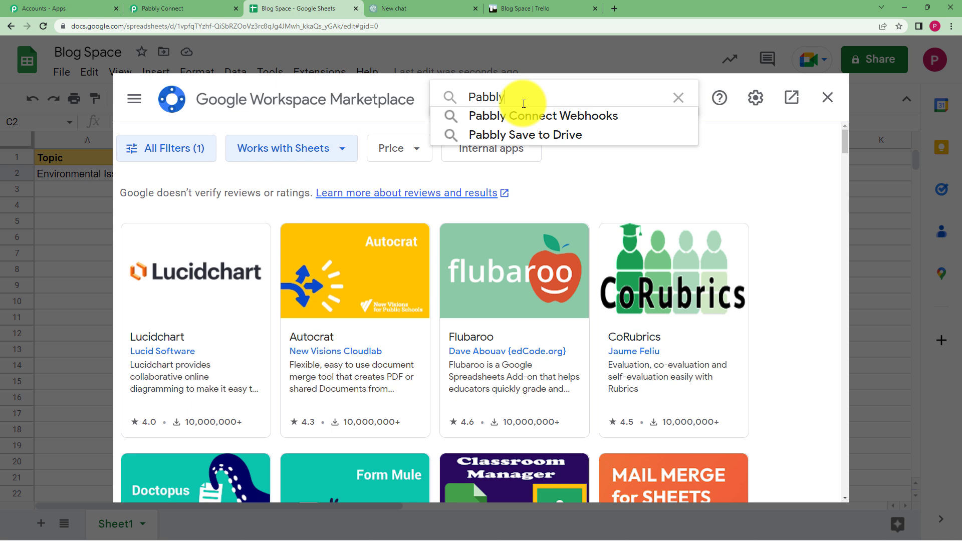
pyautogui.write('bly')
pyautogui.click(529, 114)
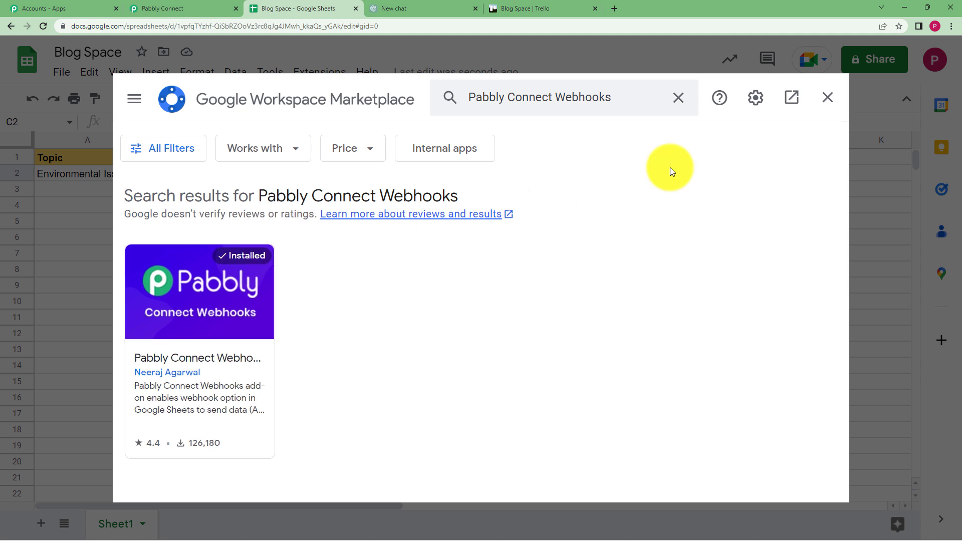
pyautogui.click(827, 97)
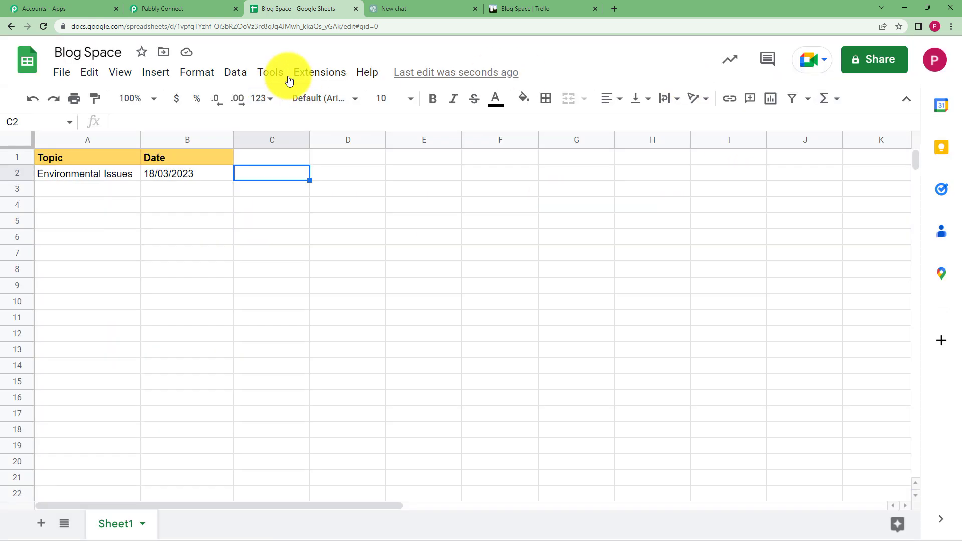
# Open the Pabbly Connect Webhooks initial setup for Sheet1 and paste in the webhook URL copied from the Pabbly Connect trigger
pyautogui.click(321, 76)
pyautogui.moveTo(344, 226)
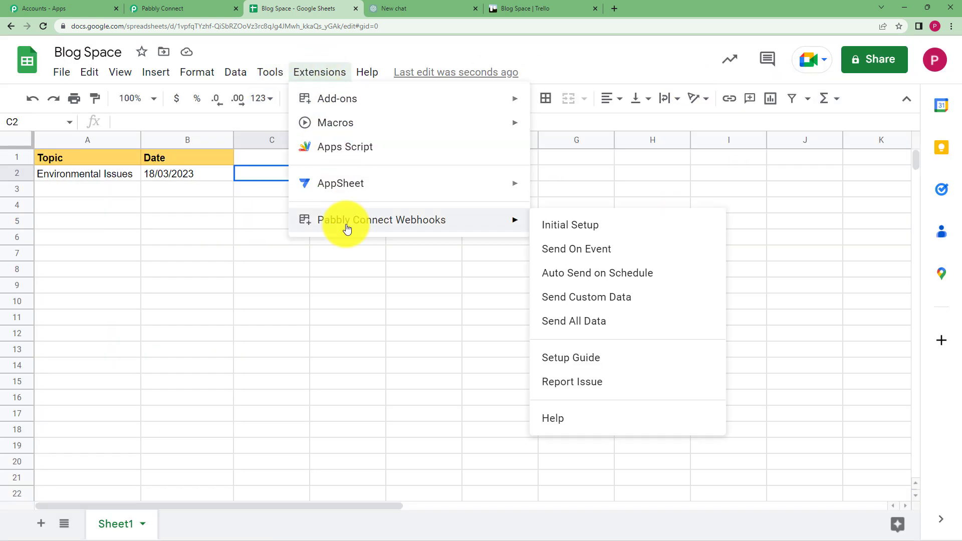
pyautogui.click(590, 226)
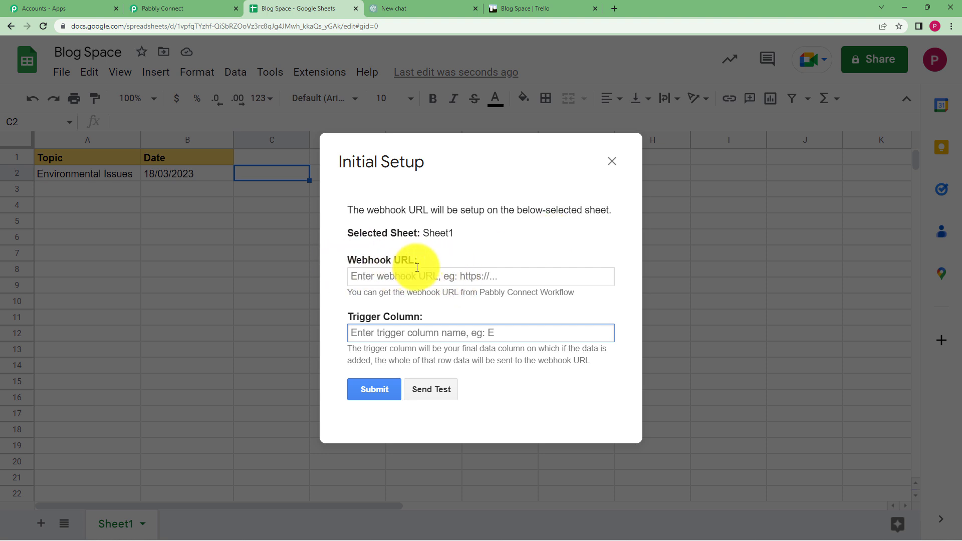
pyautogui.click(195, 8)
pyautogui.click(800, 178)
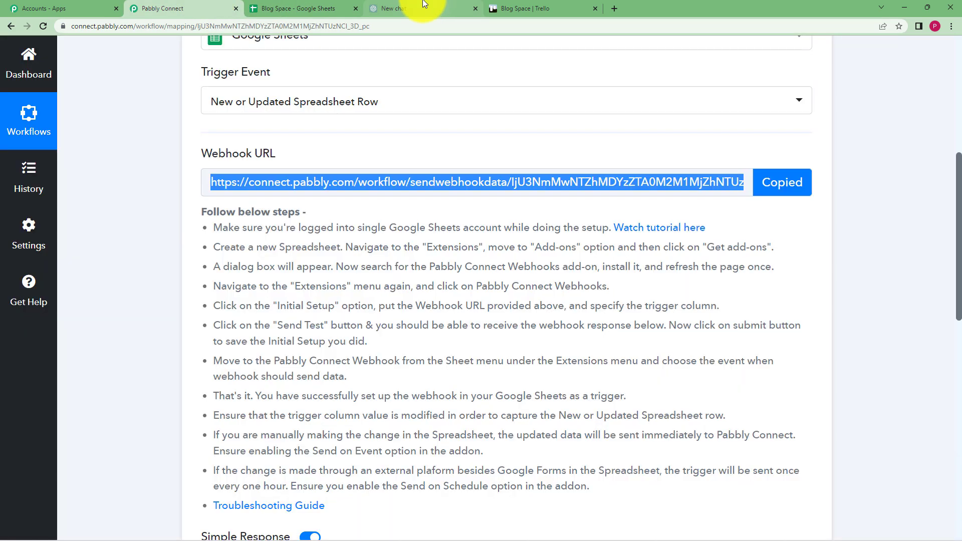
pyautogui.click(308, 7)
pyautogui.click(435, 279)
pyautogui.hotkey('ctrl', 'v')
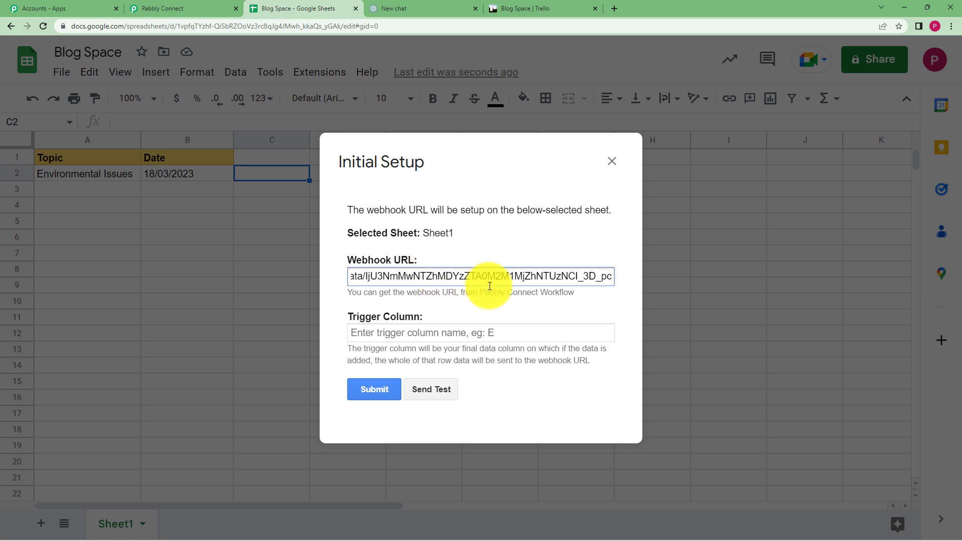
# Set the trigger column to B and submit the initial setup
pyautogui.click(411, 335)
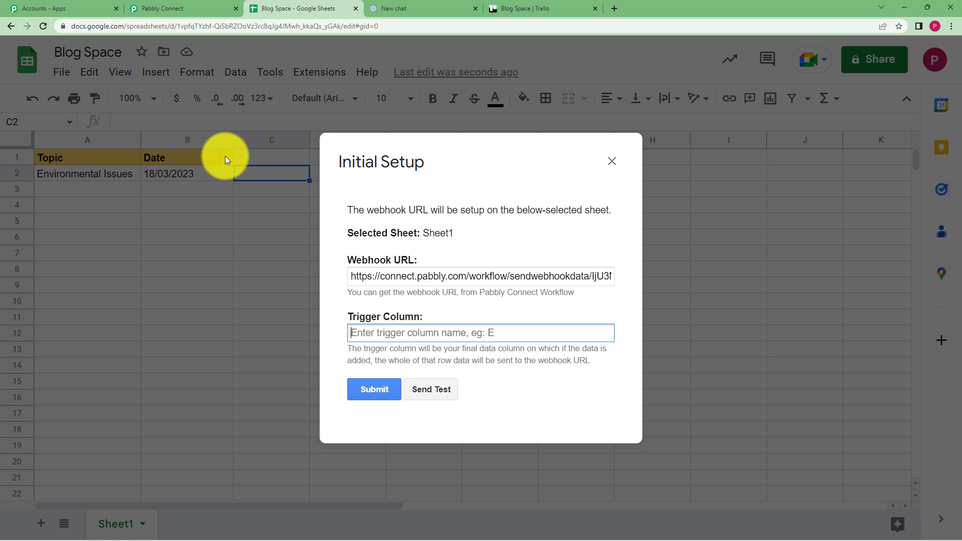
pyautogui.write('B')
pyautogui.click(367, 390)
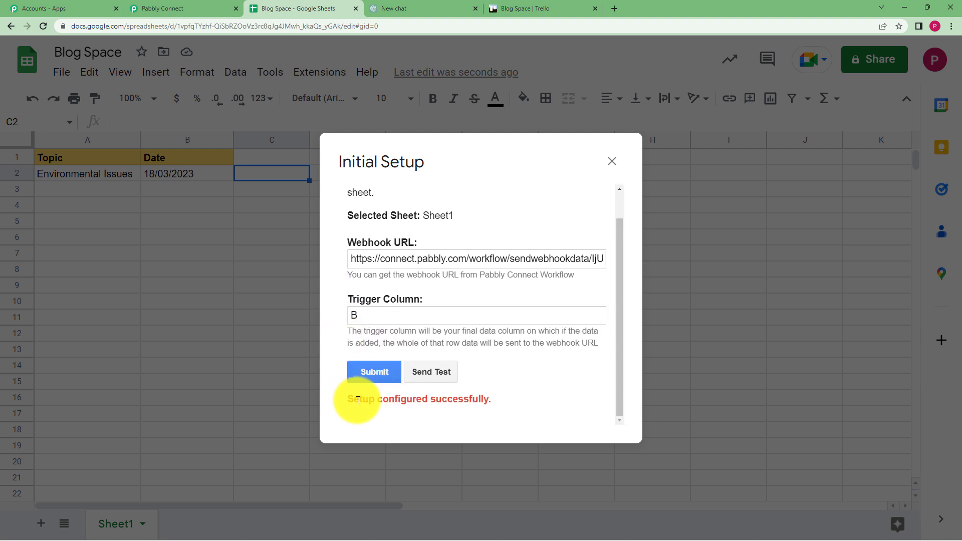
pyautogui.moveTo(355, 399); pyautogui.dragTo(503, 412)
pyautogui.click(515, 380)
# Send the sheet's test data to the webhook and check the response received in the Pabbly Connect trigger
pyautogui.click(408, 377)
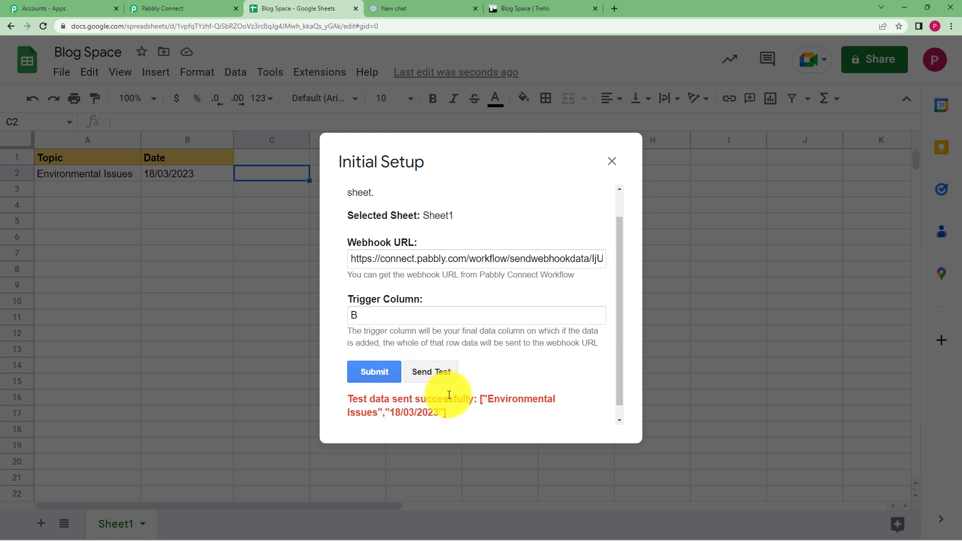
pyautogui.click(221, 8)
pyautogui.scroll(-2, 151, 305)
pyautogui.scroll(-7, 151, 305)
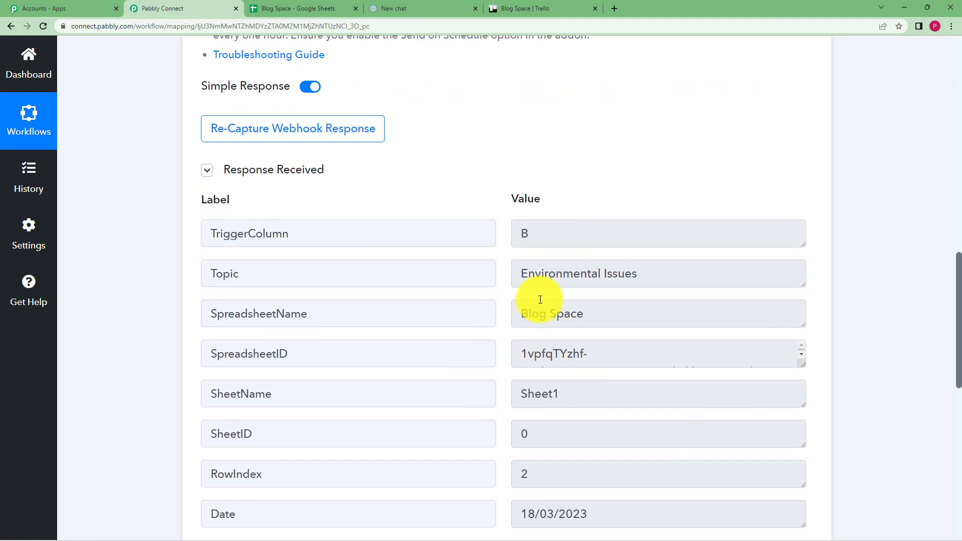
pyautogui.moveTo(643, 274); pyautogui.dragTo(501, 293)
pyautogui.moveTo(584, 316); pyautogui.dragTo(518, 321)
pyautogui.click(546, 122)
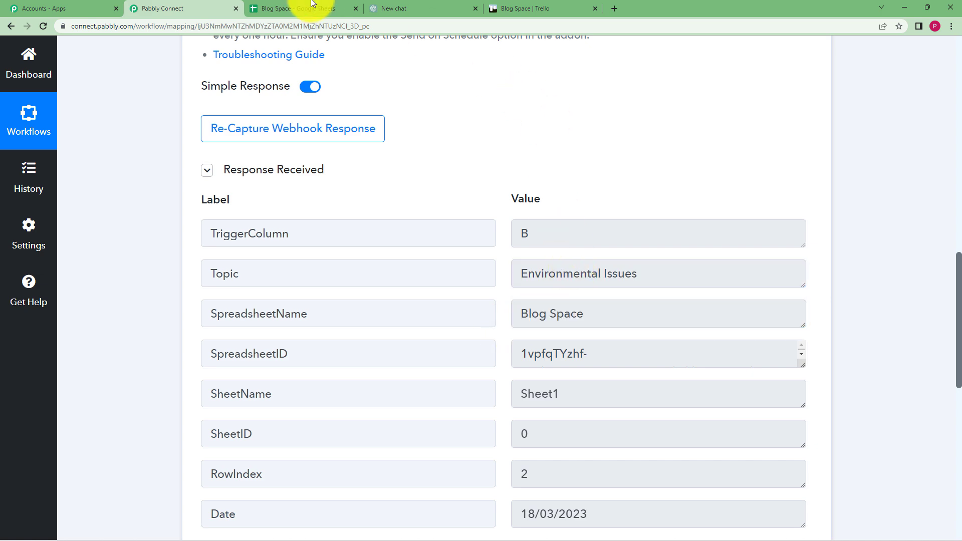
# Back in the Blog Space spreadsheet, close the initial setup and enable Send On Event for the Pabbly Connect Webhooks add-on
pyautogui.click(320, 8)
pyautogui.click(612, 161)
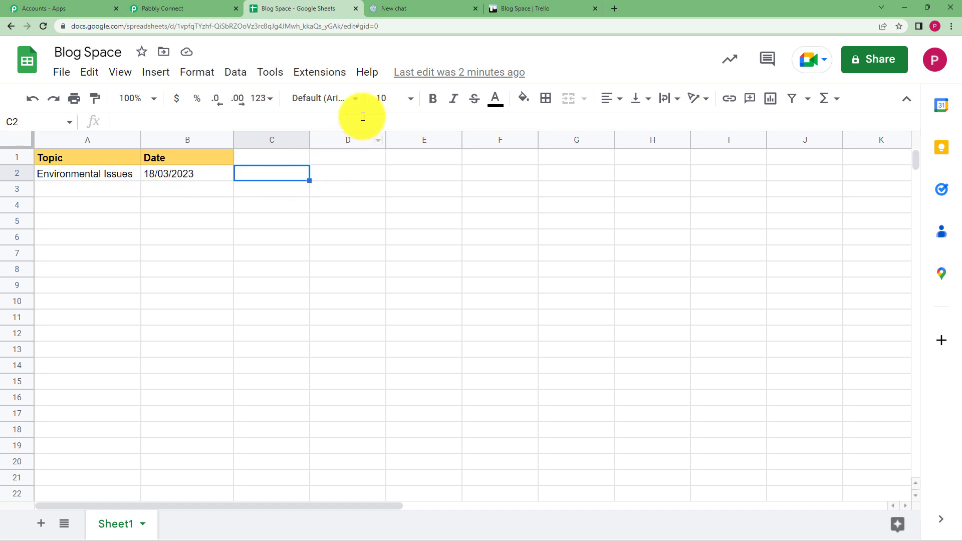
pyautogui.click(296, 78)
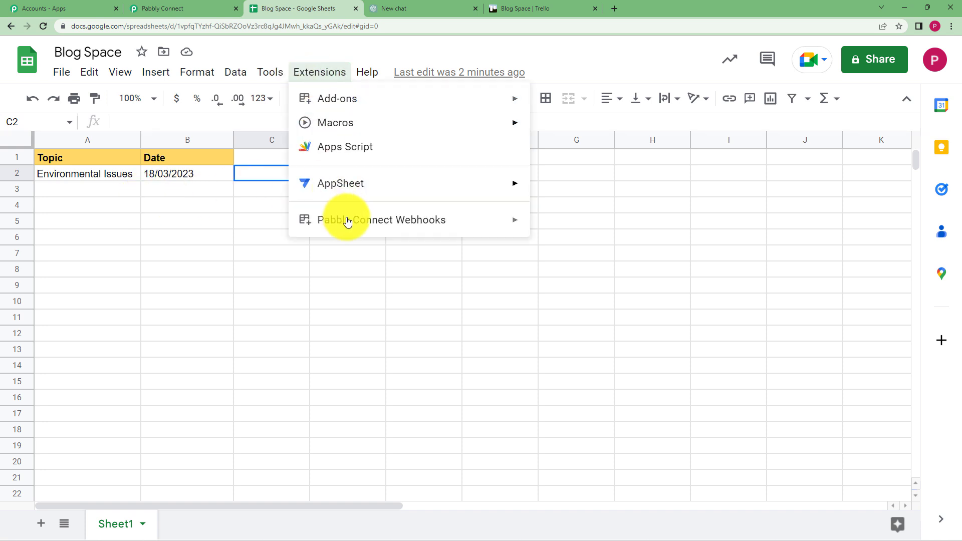
pyautogui.moveTo(348, 222)
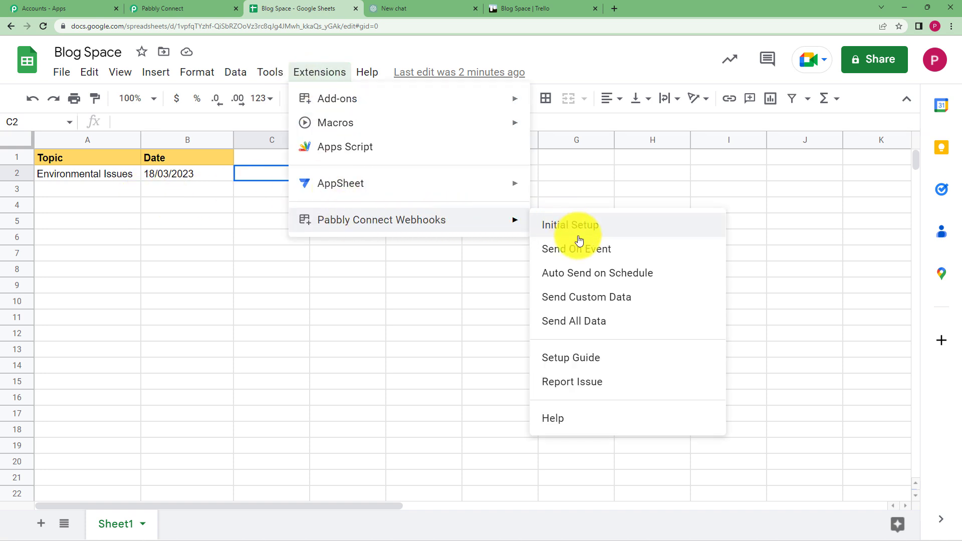
pyautogui.click(581, 252)
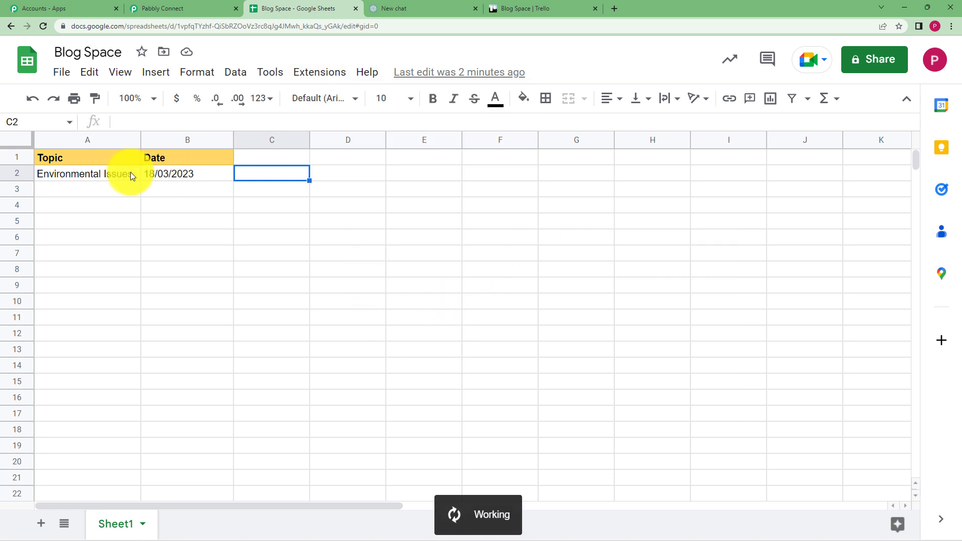
# Return to the Pabbly Connect workflow, review the captured row data, and choose OpenAI as the app for action step 2
pyautogui.click(194, 8)
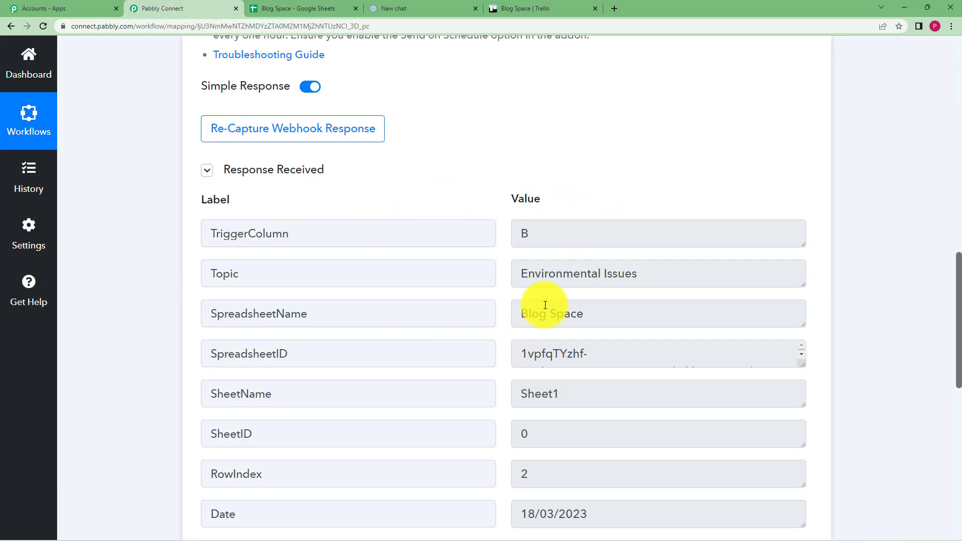
pyautogui.scroll(-2, 161, 356)
pyautogui.moveTo(642, 174); pyautogui.dragTo(471, 202)
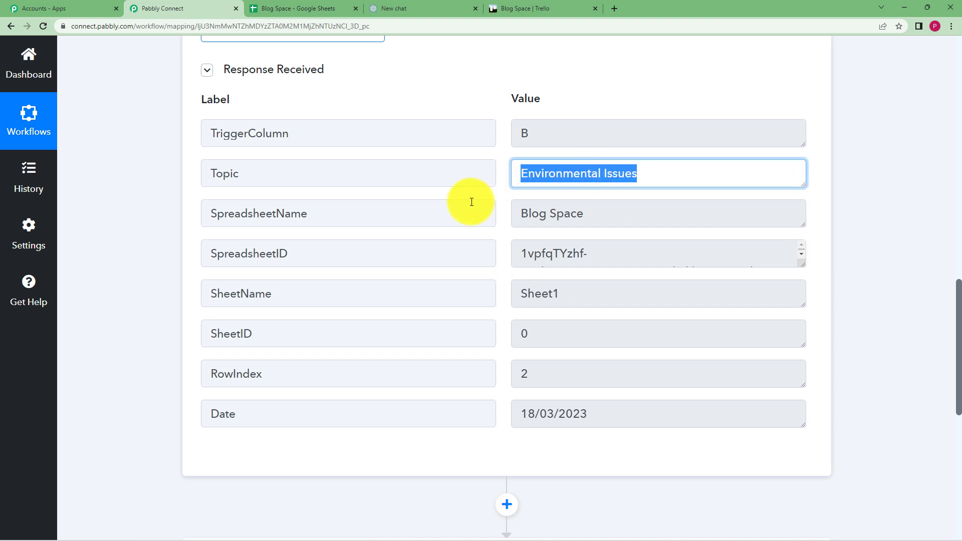
pyautogui.click(169, 283)
pyautogui.scroll(-2, 169, 283)
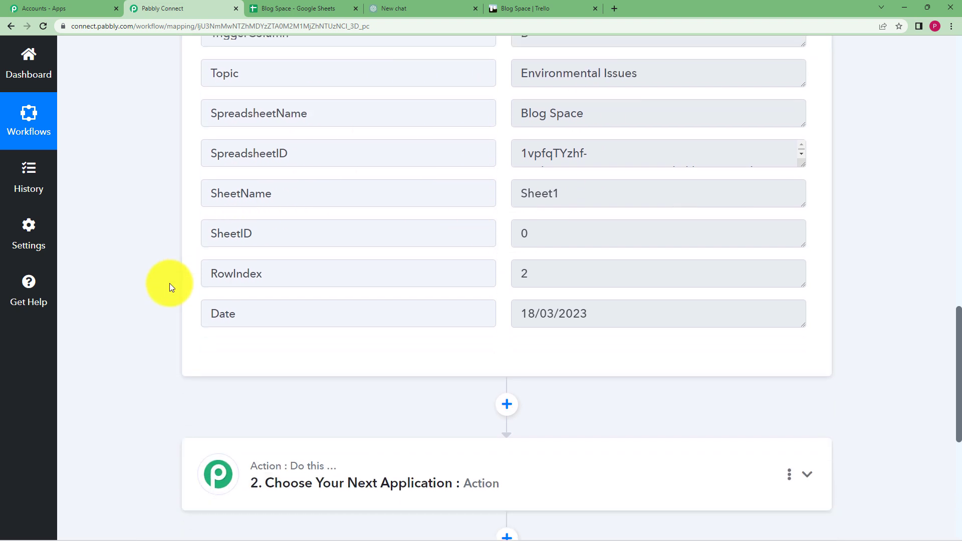
pyautogui.scroll(-2, 170, 284)
pyautogui.click(355, 364)
pyautogui.scroll(-2, 169, 359)
pyautogui.click(249, 365)
pyautogui.write('o')
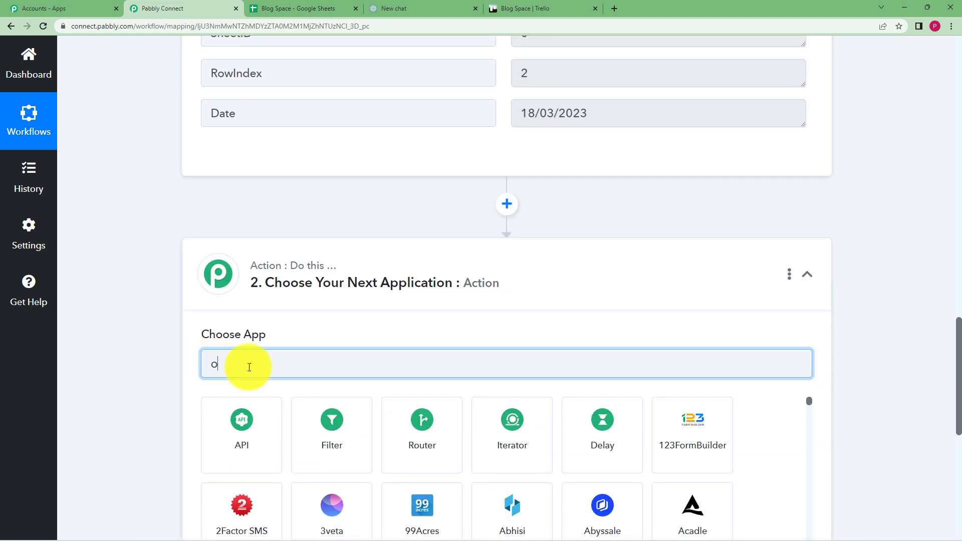
pyautogui.write('pen')
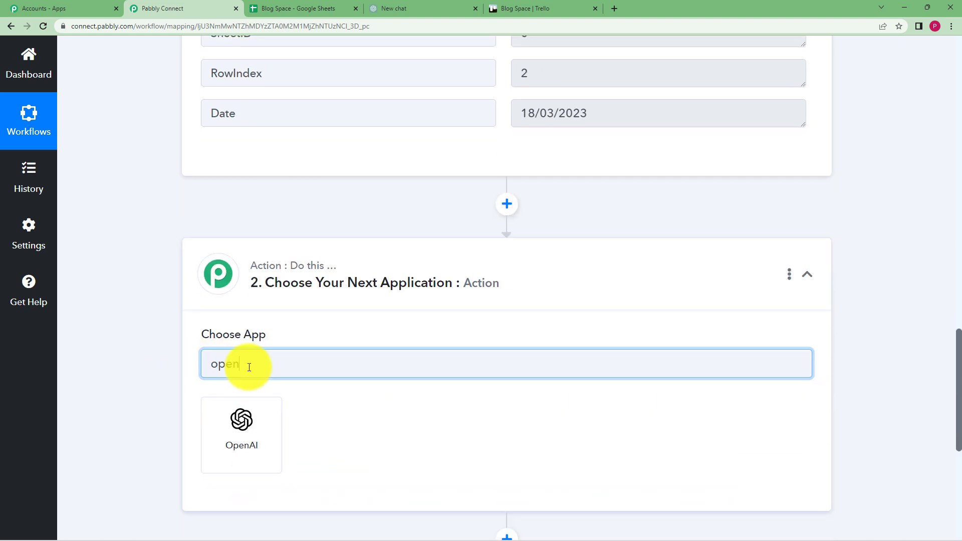
pyautogui.click(242, 441)
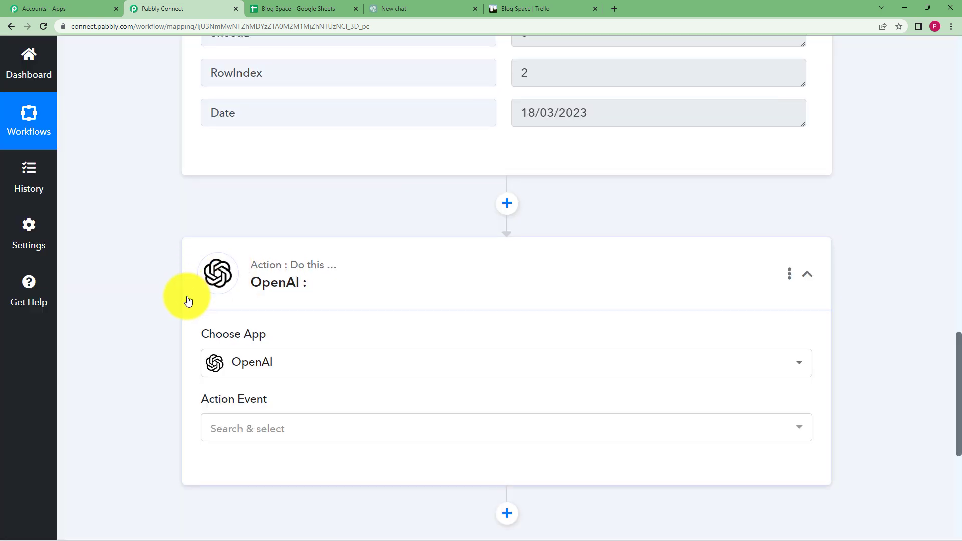
# Set the OpenAI action event to Generate Content
pyautogui.scroll(-2, 251, 335)
pyautogui.click(252, 332)
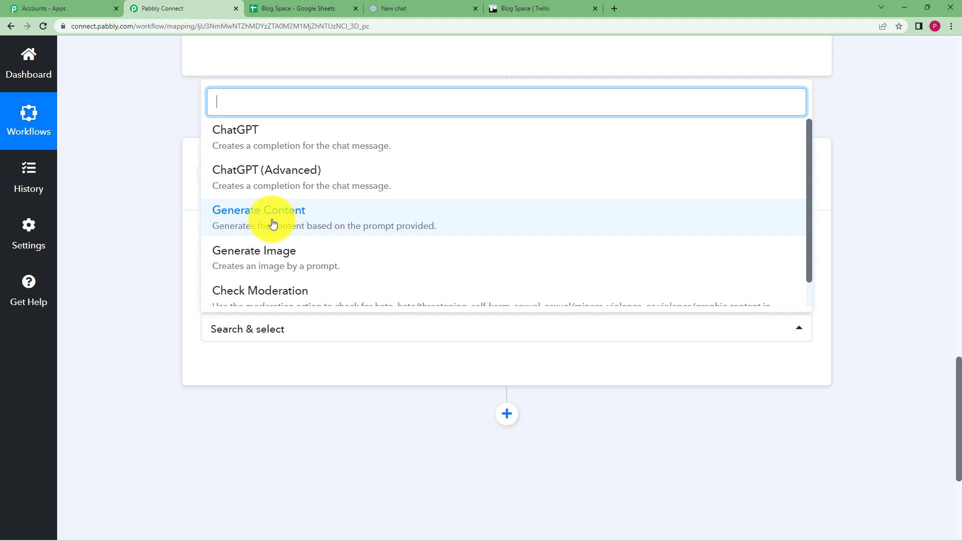
pyautogui.scroll(-1, 289, 145)
pyautogui.scroll(1, 289, 146)
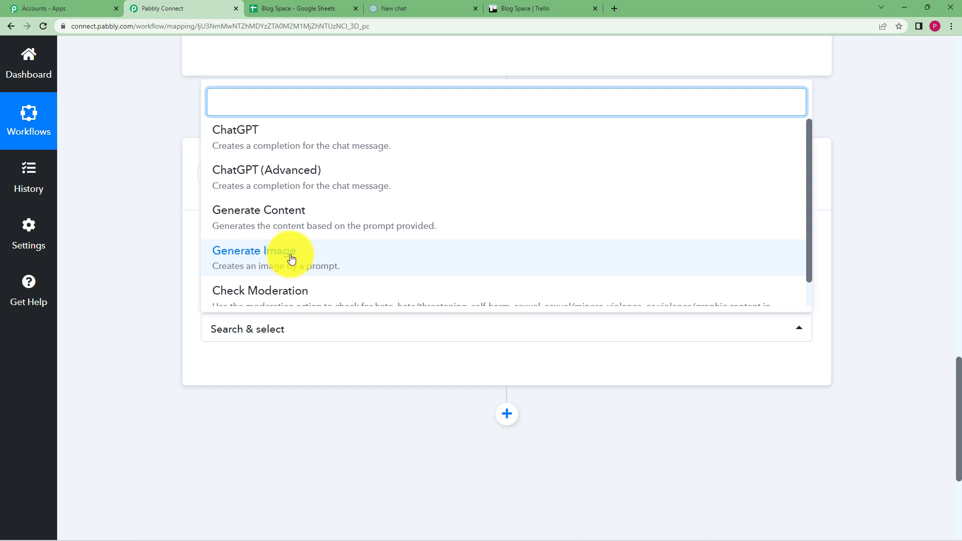
pyautogui.click(276, 221)
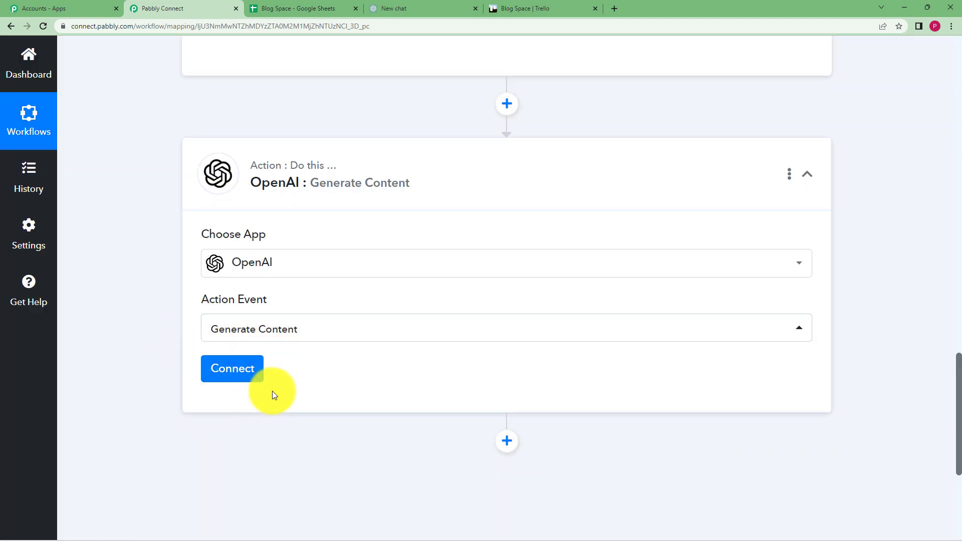
# Start adding a new OpenAI connection and generate a new secret key on the OpenAI API Keys page
pyautogui.click(253, 374)
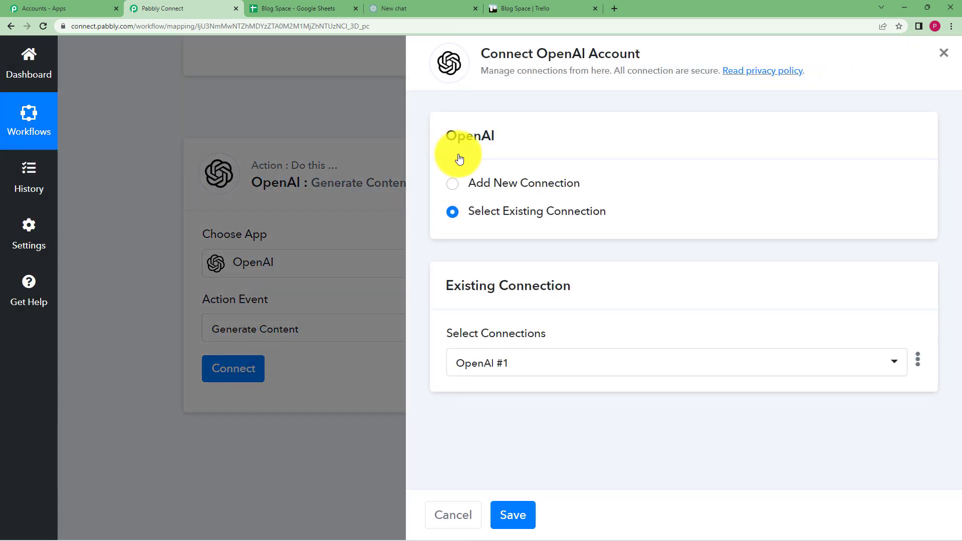
pyautogui.click(454, 183)
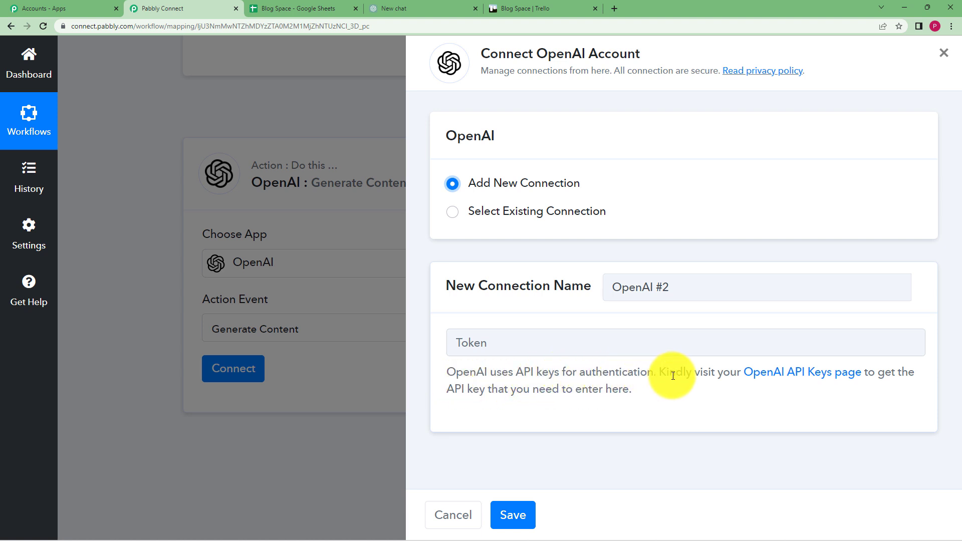
pyautogui.click(826, 375)
pyautogui.click(450, 295)
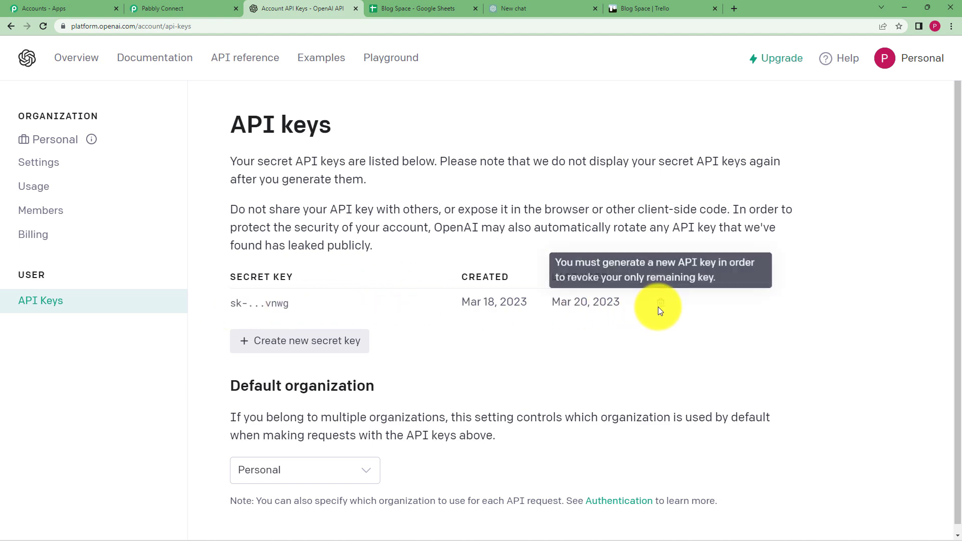
pyautogui.click(253, 350)
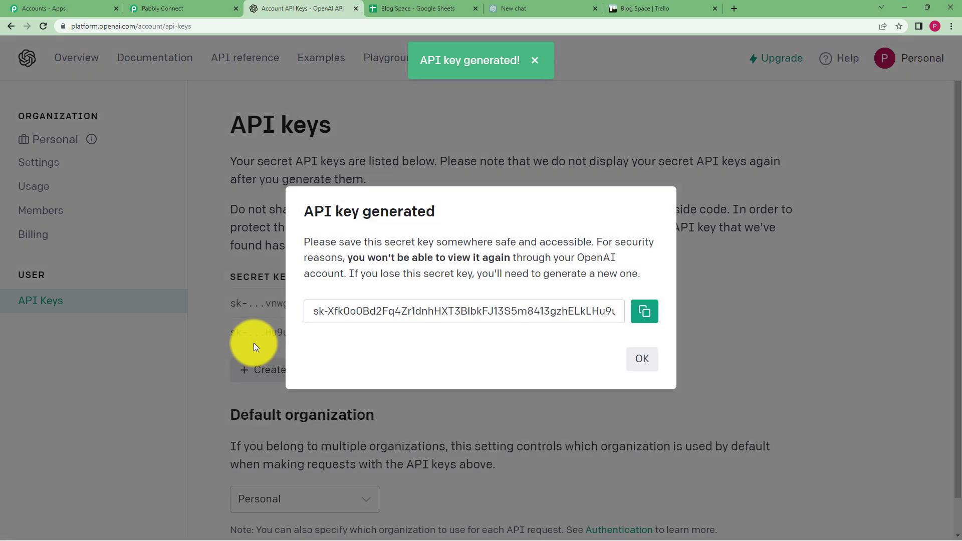
# Copy the new OpenAI secret key, paste it into the API key field of the Pabbly Connect connection, and save the connection
pyautogui.click(644, 312)
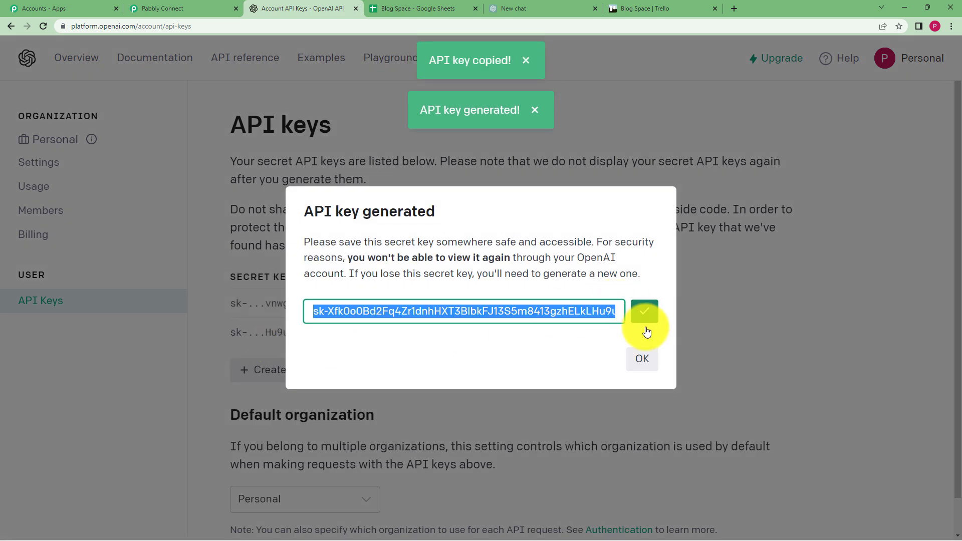
pyautogui.click(641, 359)
pyautogui.click(180, 8)
pyautogui.click(488, 342)
pyautogui.hotkey('ctrl', 'v')
pyautogui.click(514, 515)
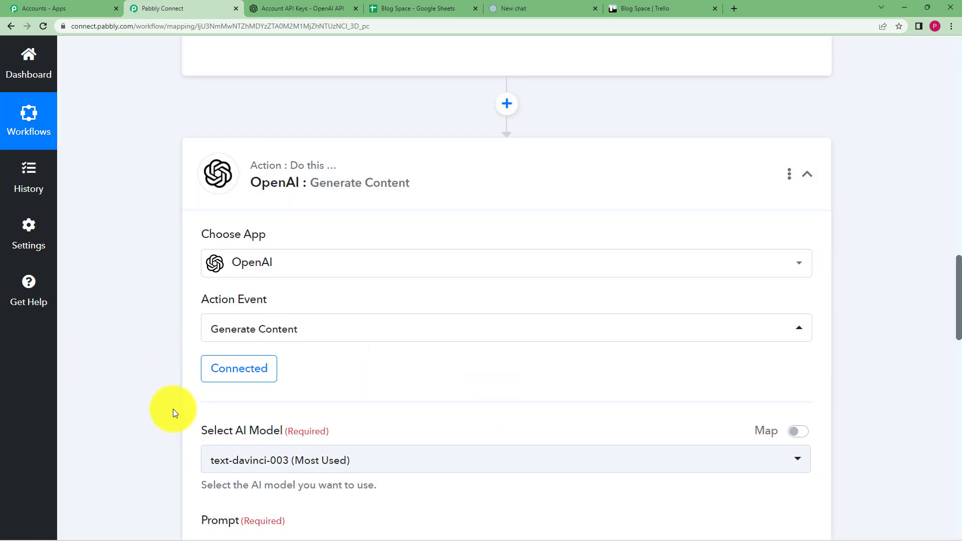
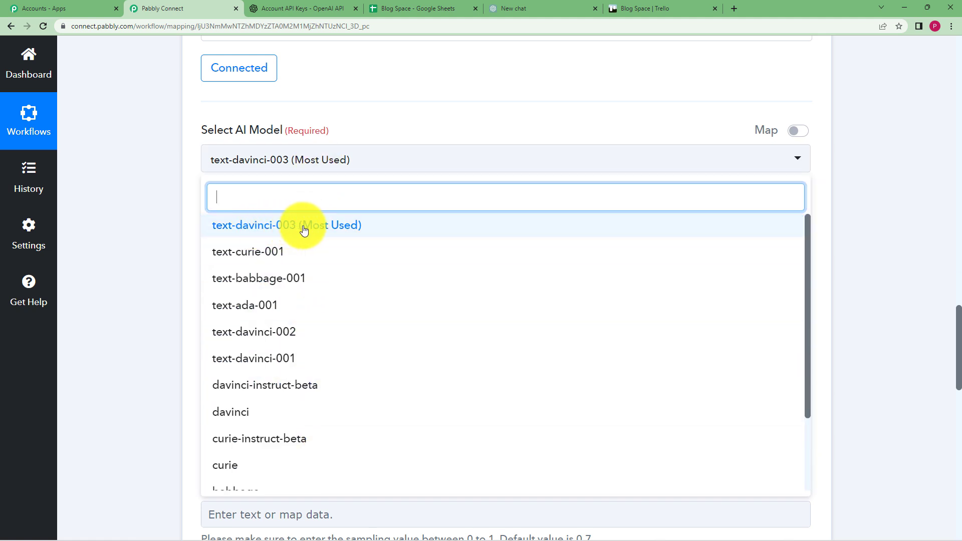
# Select the text-davinci-003 (Most Used) model and enter the prompt "Write an essay on:" with "Topic:" on a second line
pyautogui.click(305, 226)
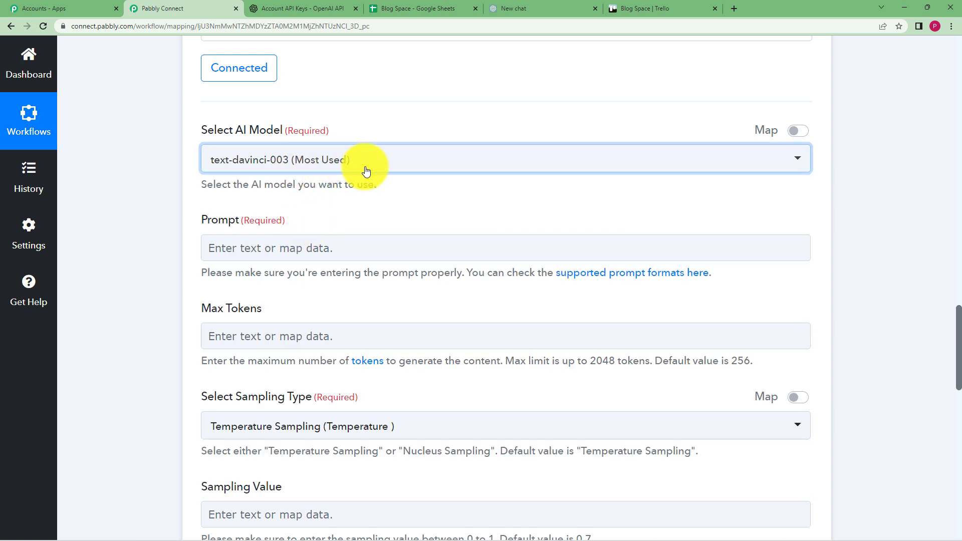
pyautogui.click(366, 197)
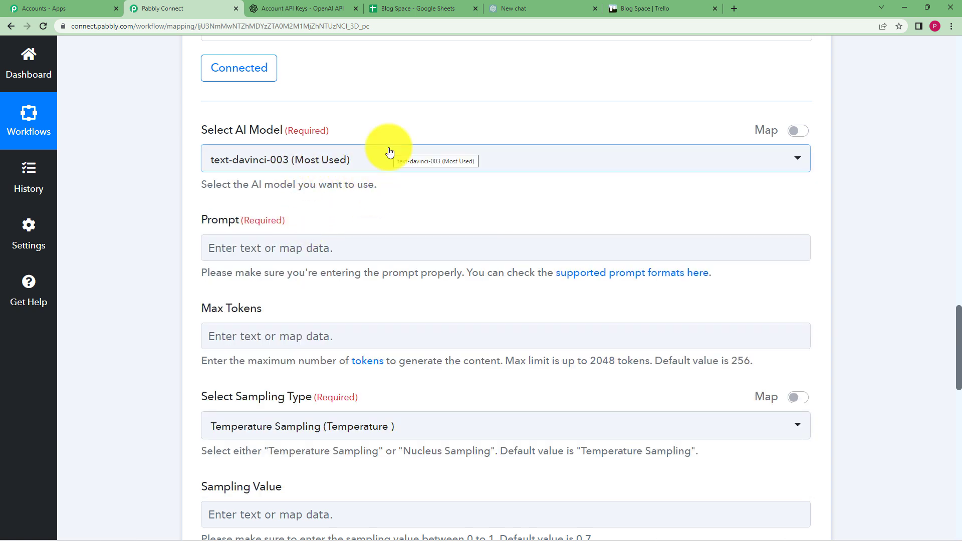
pyautogui.click(226, 248)
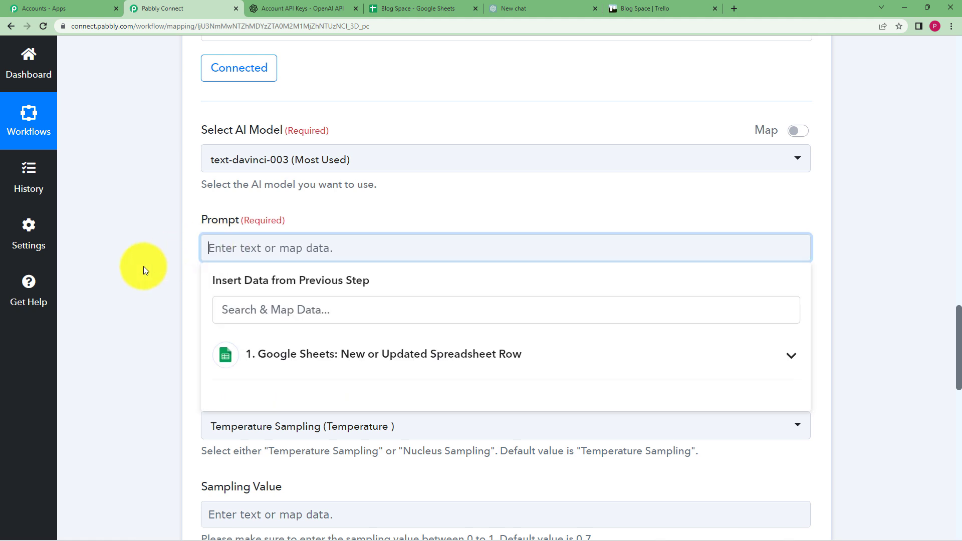
pyautogui.scroll(-2, 178, 258)
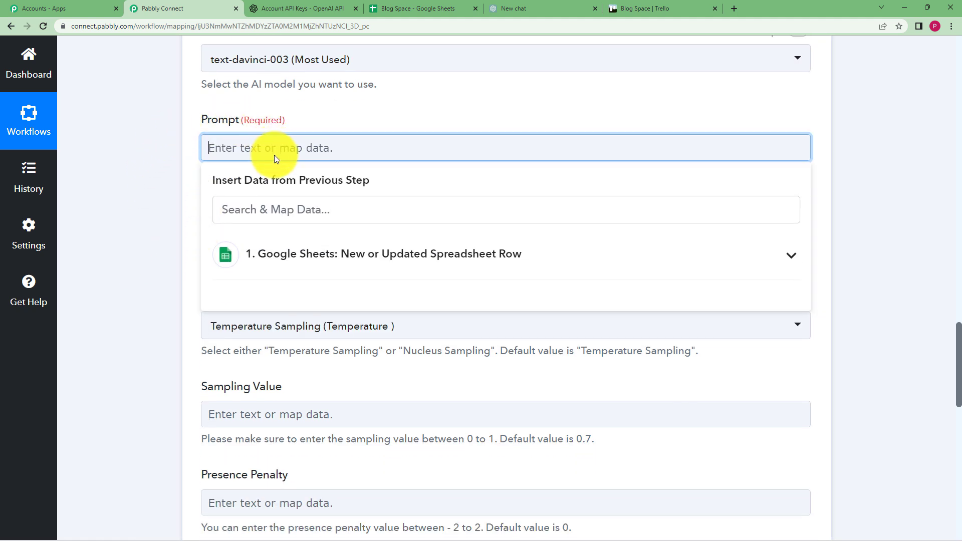
pyautogui.write('W')
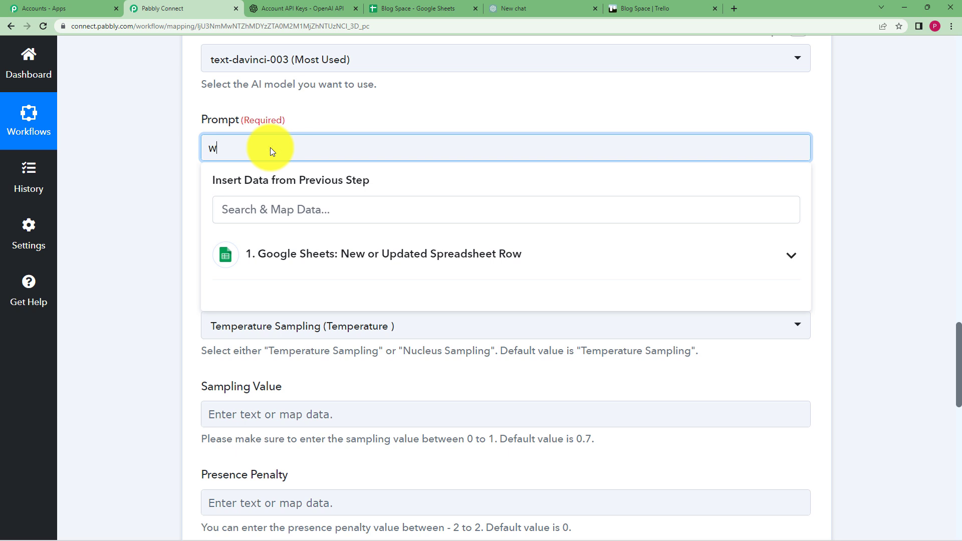
pyautogui.press('BackSpace')
pyautogui.write('Write an essay on:')
pyautogui.press('Return')
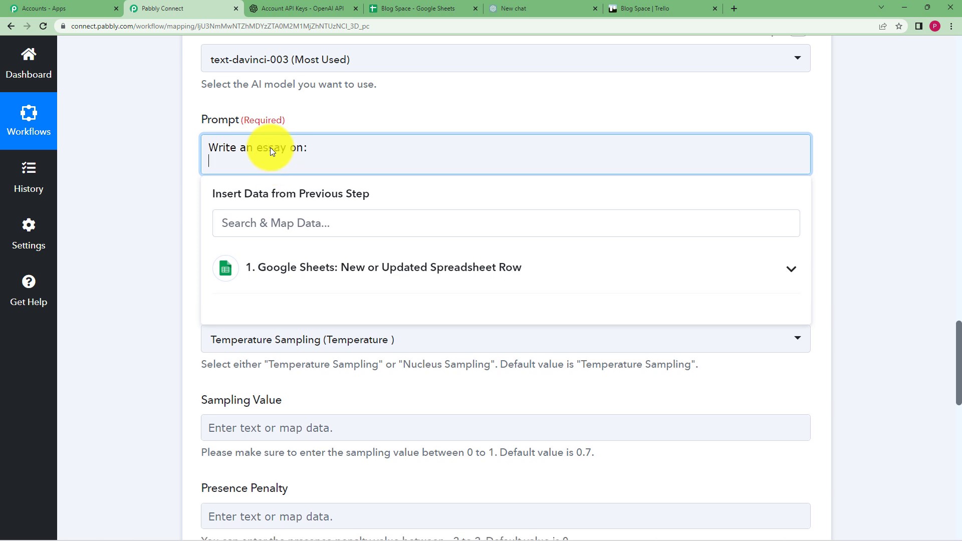
pyautogui.write('Topic:')
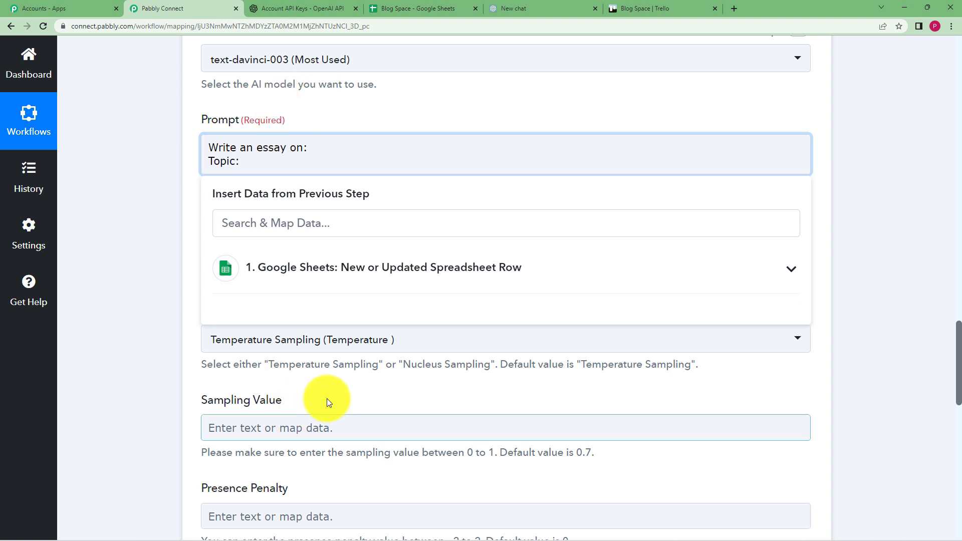
# Map the Topic field from the Google Sheets trigger after "Topic:" in the prompt
pyautogui.click(350, 269)
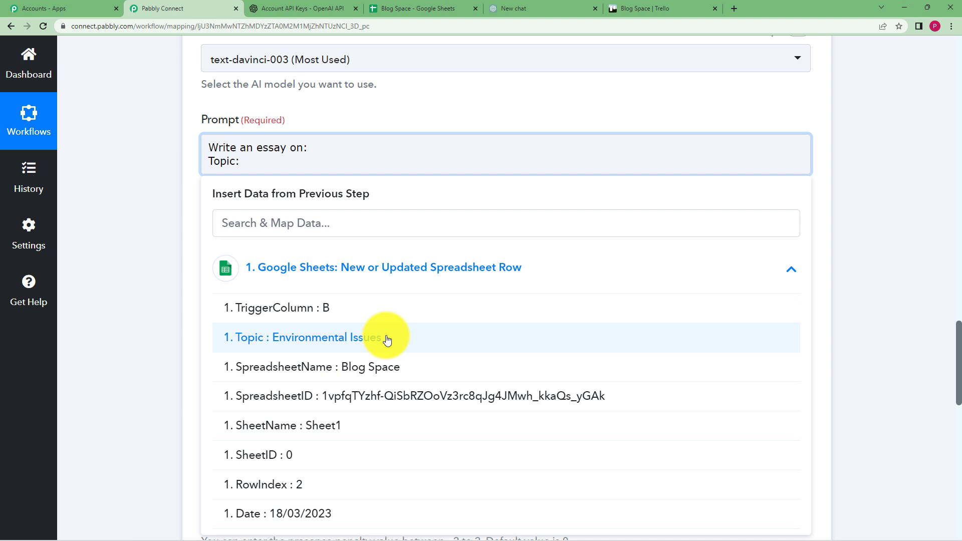
pyautogui.click(388, 340)
pyautogui.click(170, 229)
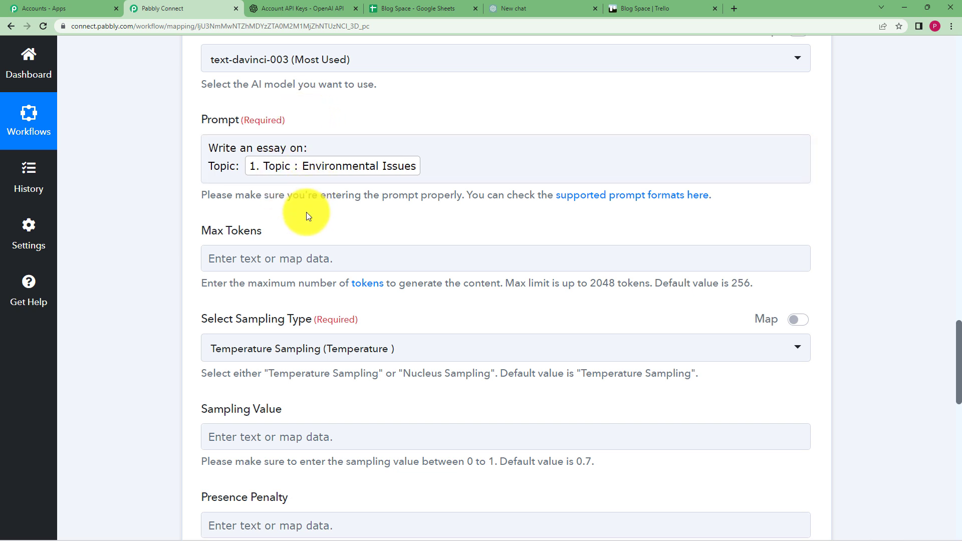
# Check the topic rows in the Blog Space spreadsheet and return to the Pabbly Connect workflow
pyautogui.click(307, 7)
pyautogui.click(404, 6)
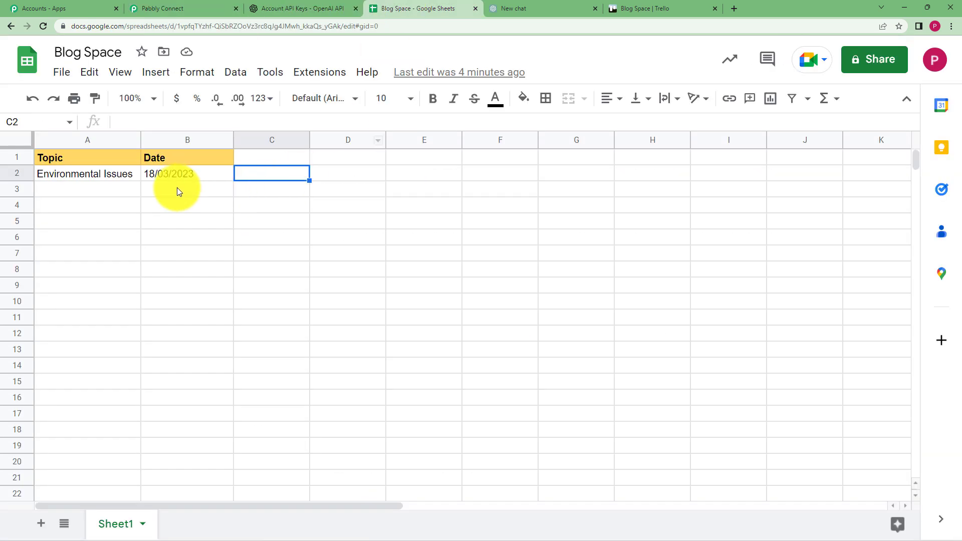
pyautogui.click(86, 189)
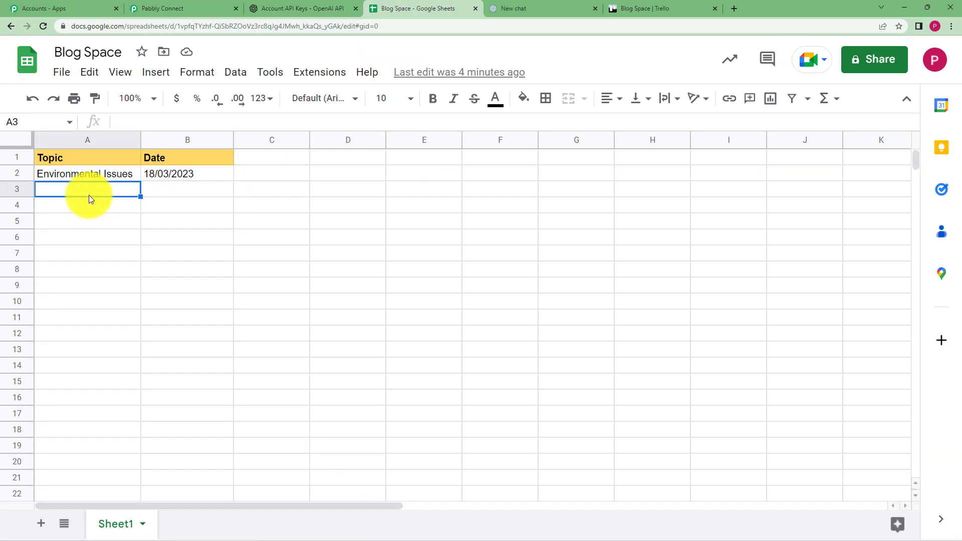
pyautogui.click(146, 8)
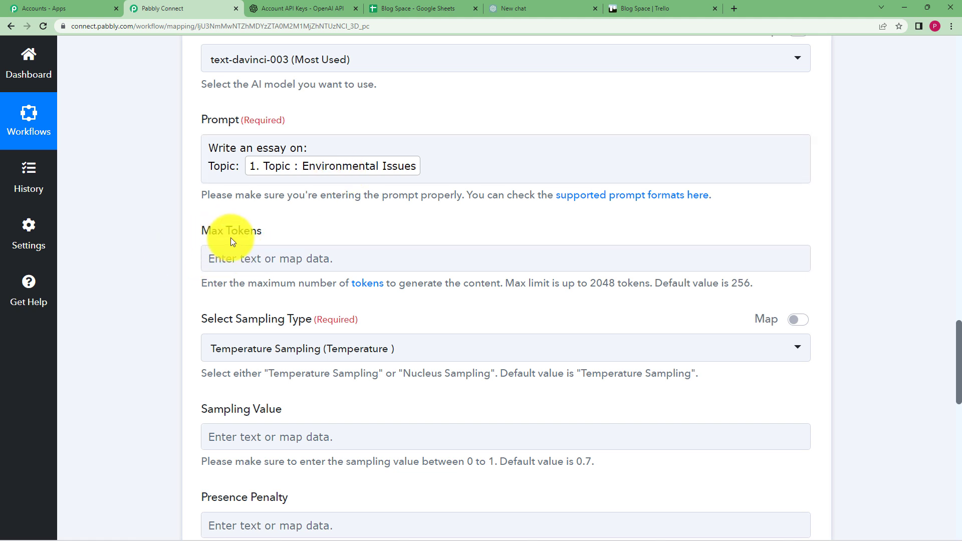
# Set Max Tokens to 200 after checking the field's limit and default value
pyautogui.click(298, 256)
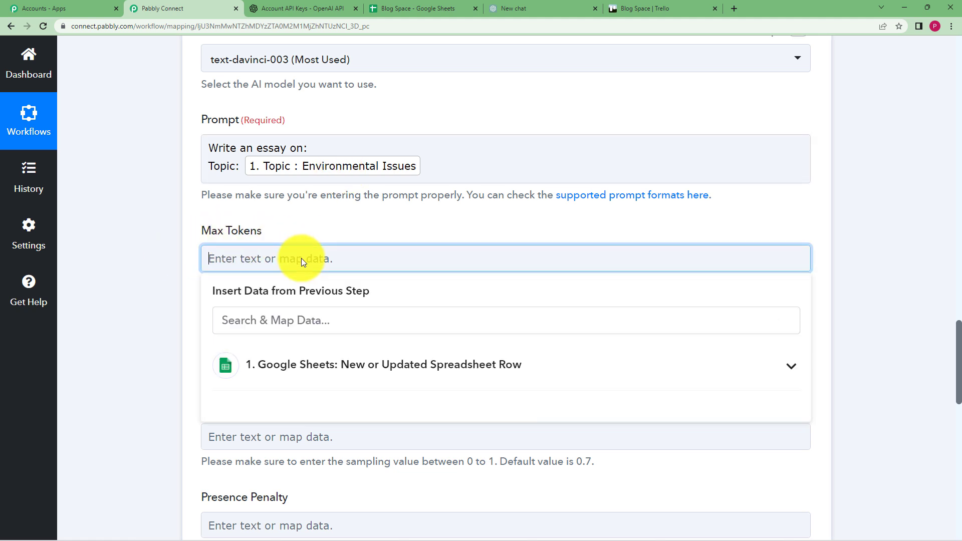
pyautogui.click(162, 295)
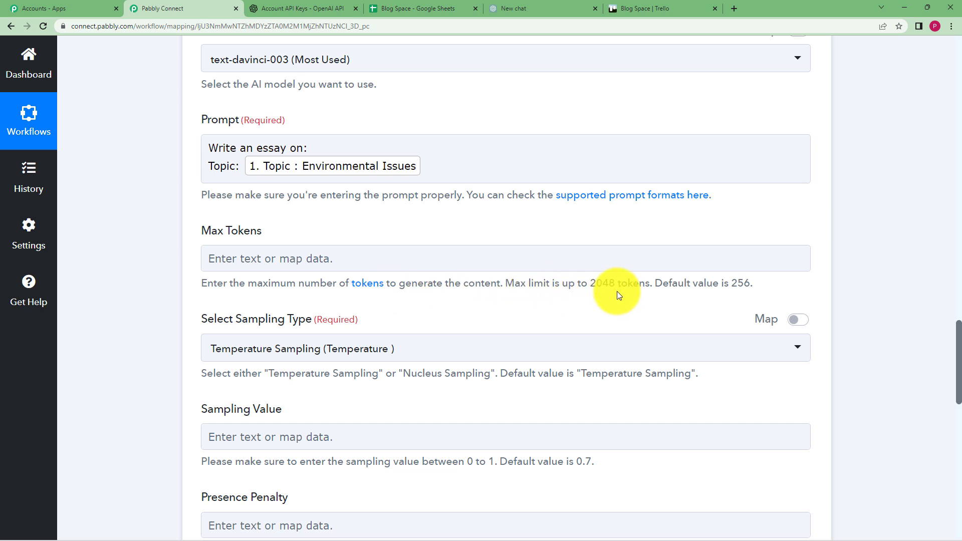
pyautogui.moveTo(654, 284); pyautogui.dragTo(769, 287)
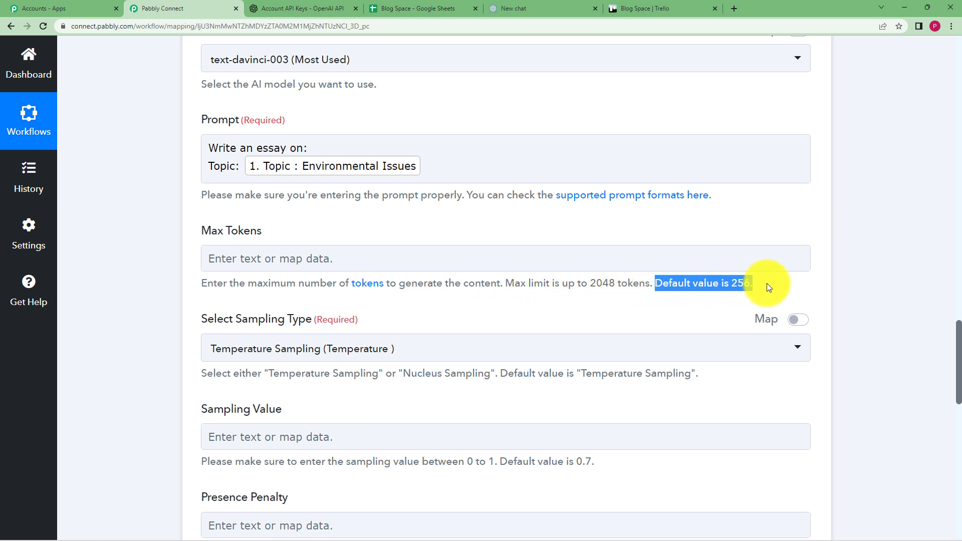
pyautogui.click(731, 266)
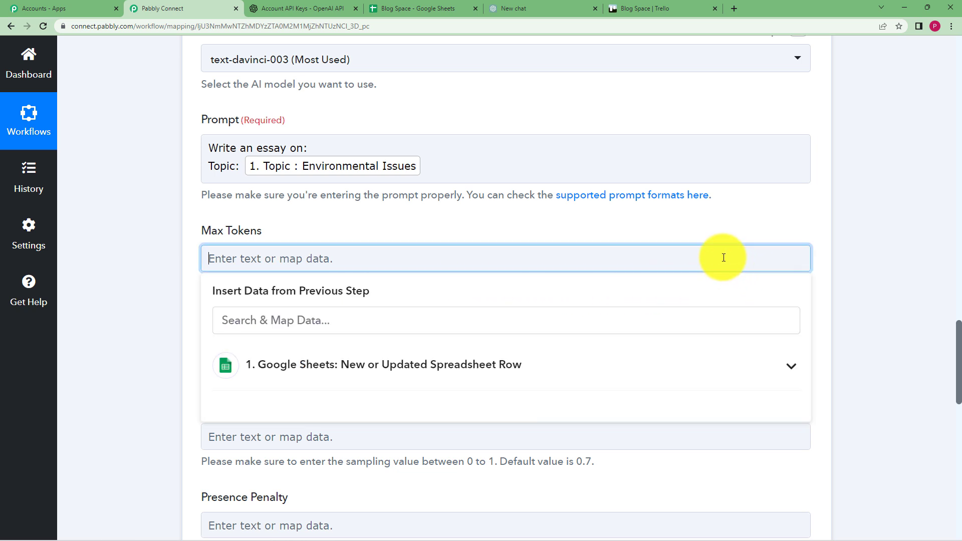
pyautogui.write('200')
pyautogui.click(187, 288)
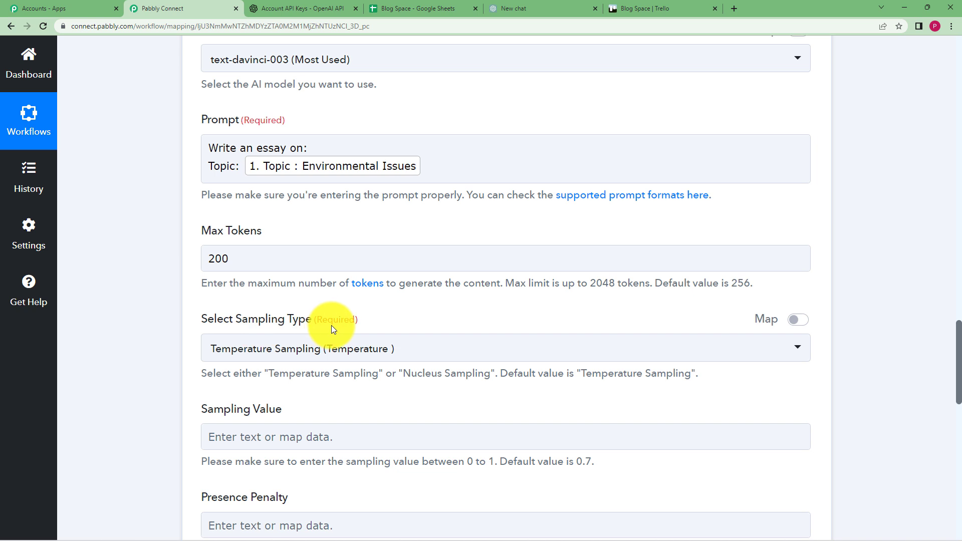
# Choose Temperature Sampling as the sampling type
pyautogui.scroll(-1, 278, 292)
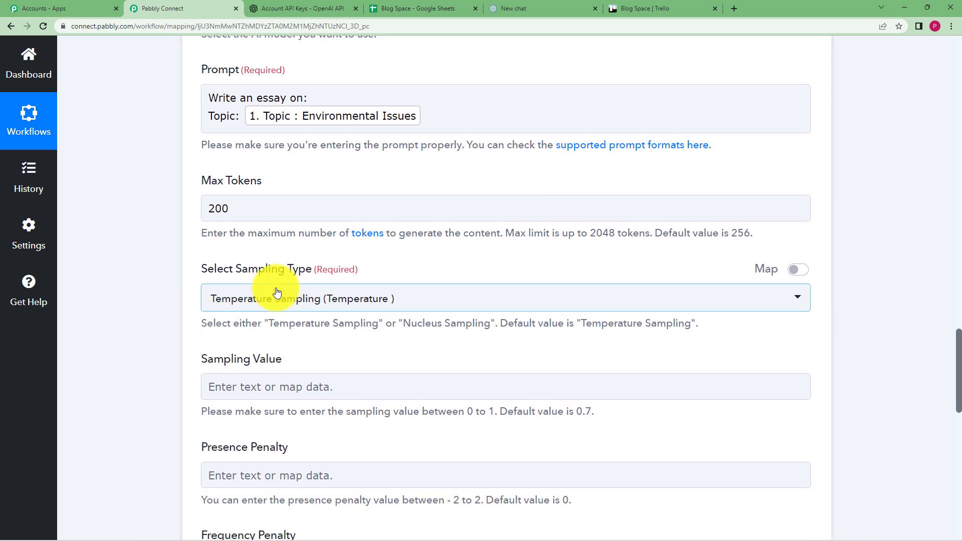
pyautogui.click(278, 292)
pyautogui.click(269, 364)
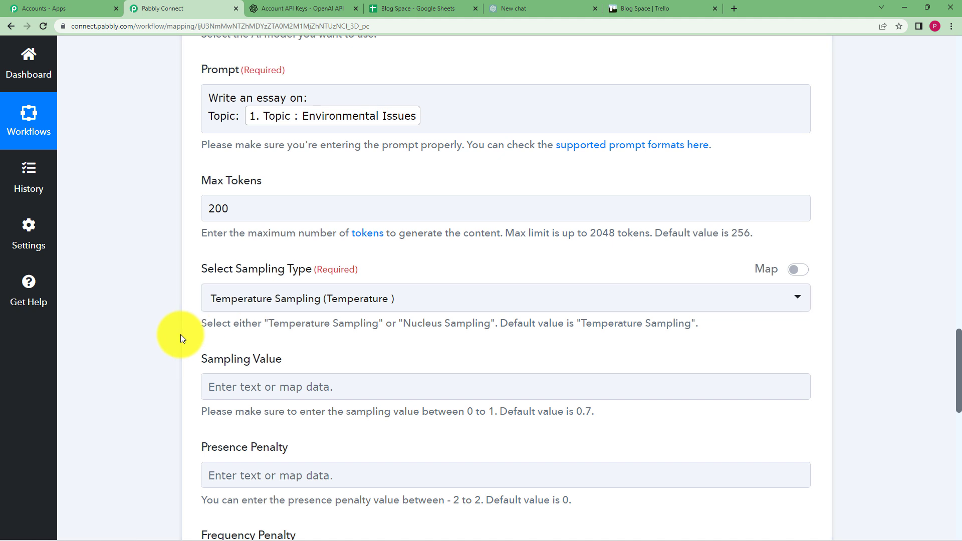
# Review the default values described for Sampling Value, Presence Penalty and Frequency Penalty
pyautogui.scroll(-2, 180, 334)
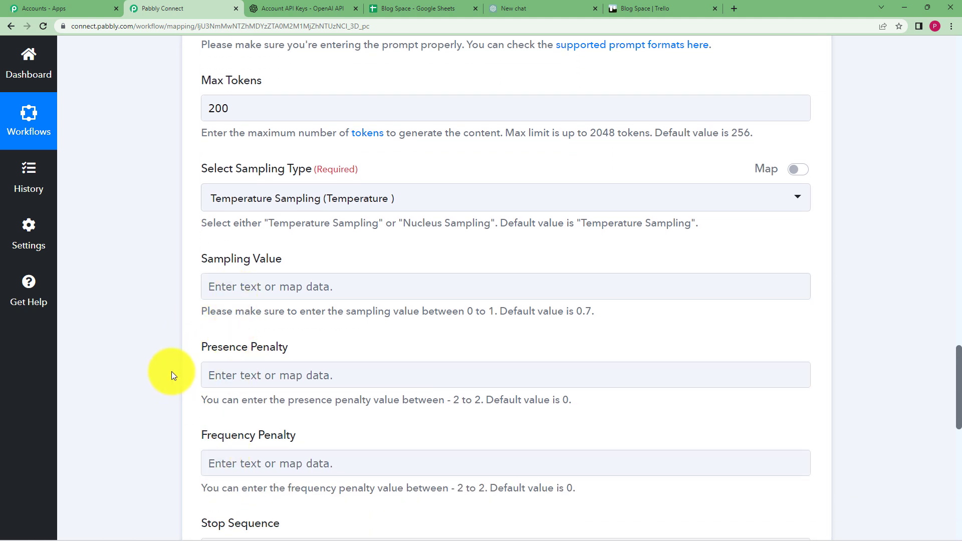
pyautogui.scroll(-2, 171, 375)
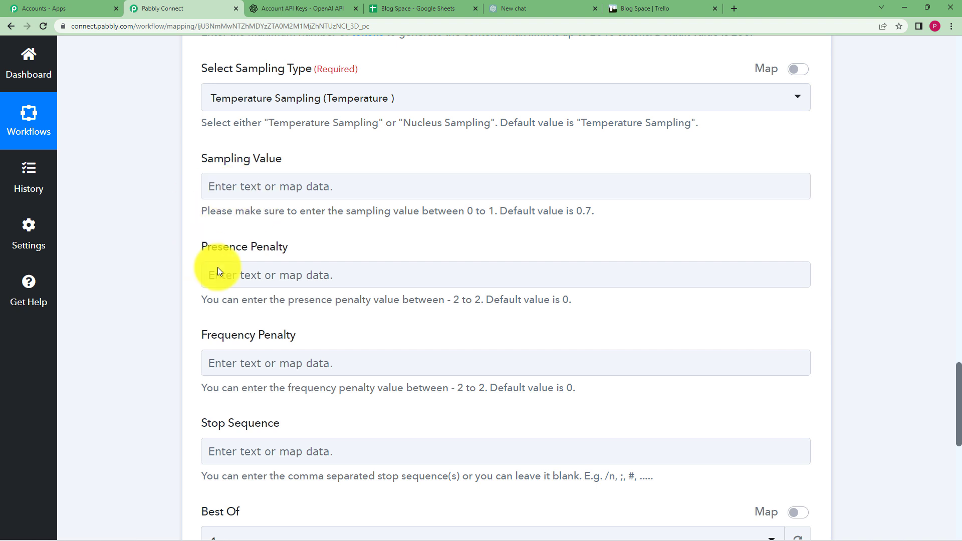
pyautogui.moveTo(575, 299); pyautogui.dragTo(483, 320)
pyautogui.moveTo(599, 205); pyautogui.dragTo(531, 245)
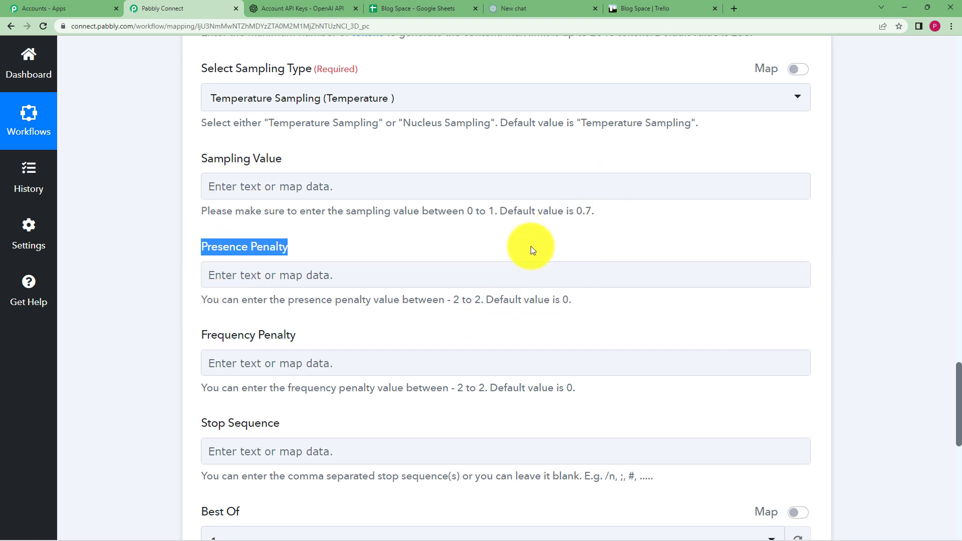
pyautogui.moveTo(576, 392); pyautogui.dragTo(490, 420)
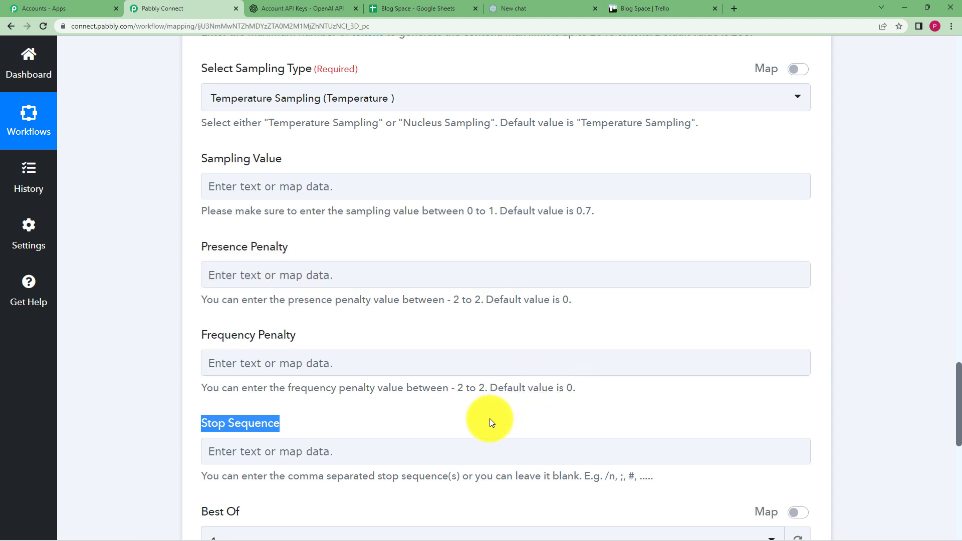
pyautogui.click(489, 418)
# Set the Stop Sequence to "//##"
pyautogui.scroll(-1, 200, 373)
pyautogui.click(261, 401)
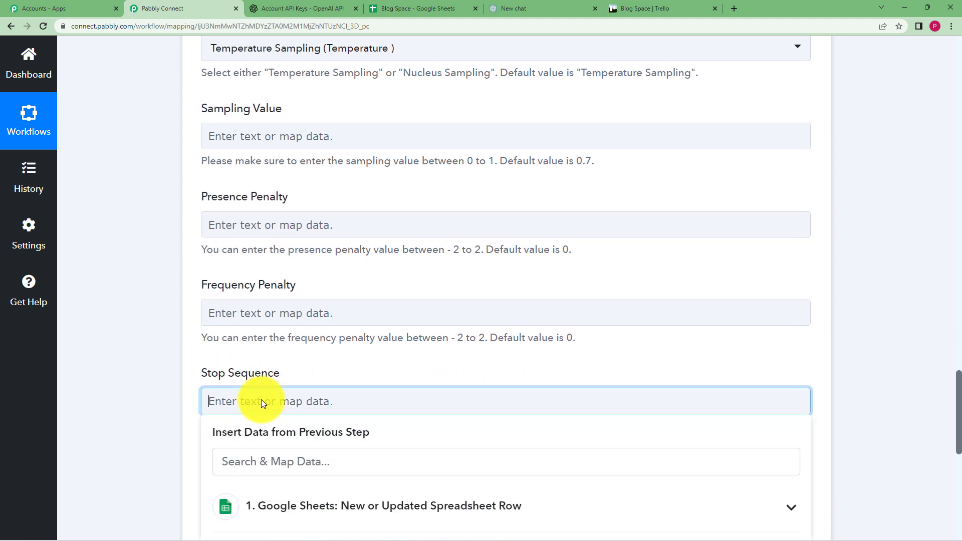
pyautogui.scroll(-2, 160, 360)
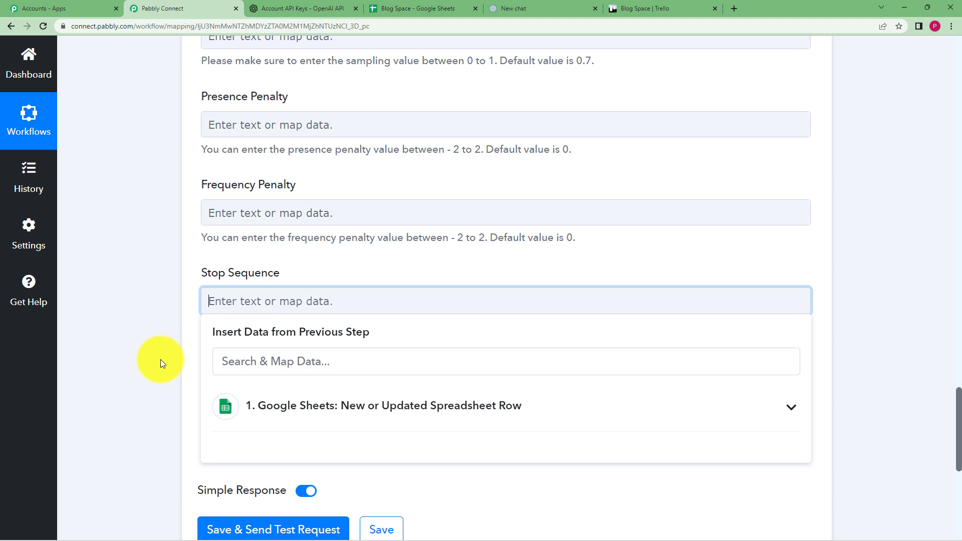
pyautogui.write('//')
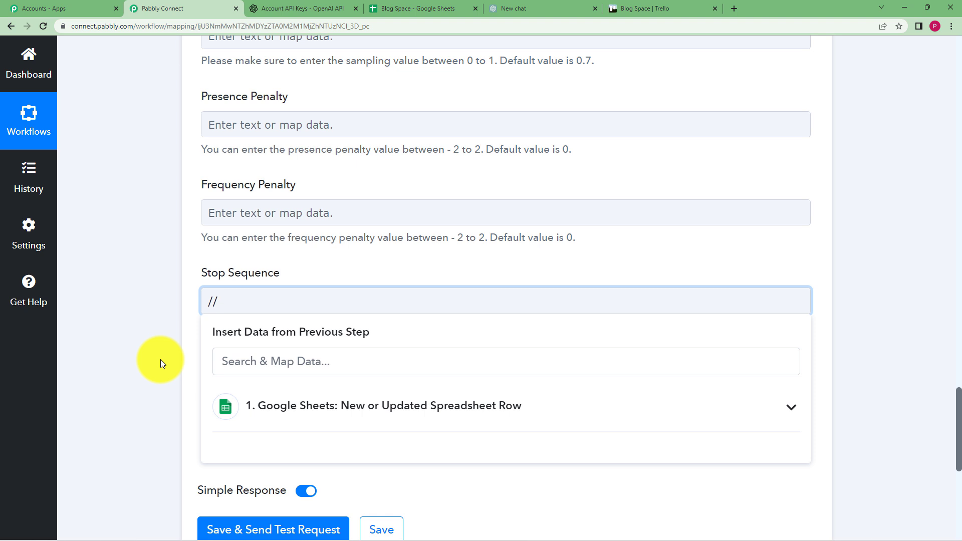
pyautogui.write('##')
pyautogui.click(160, 360)
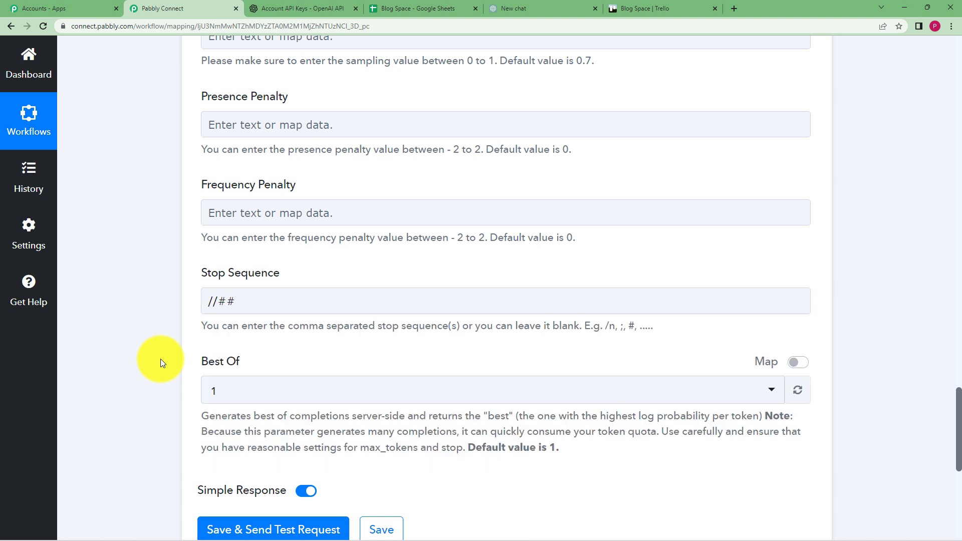
# Set the Best Of option to 3
pyautogui.click(247, 396)
pyautogui.scroll(-2, 182, 335)
pyautogui.click(209, 316)
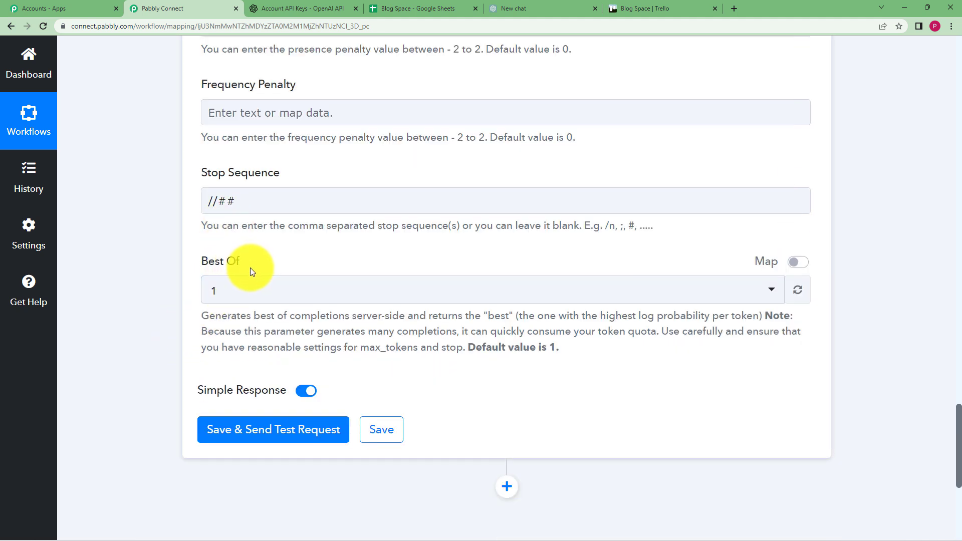
pyautogui.click(253, 286)
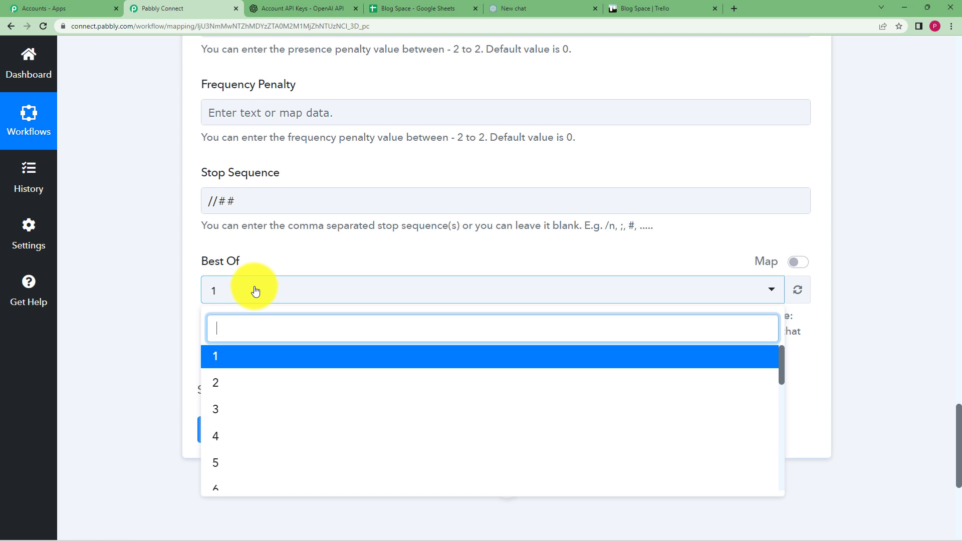
pyautogui.click(256, 418)
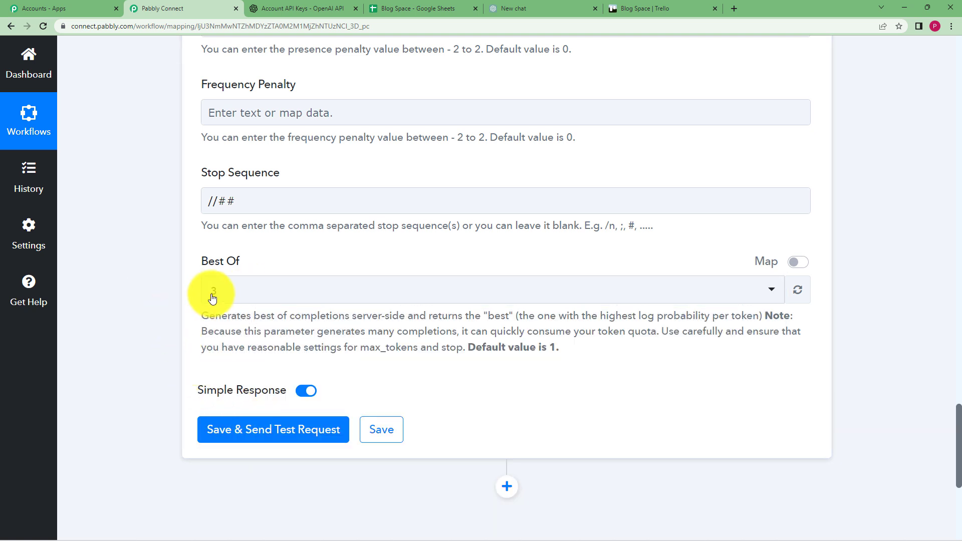
# Save the OpenAI action, send a test request, and look through the received response
pyautogui.click(270, 430)
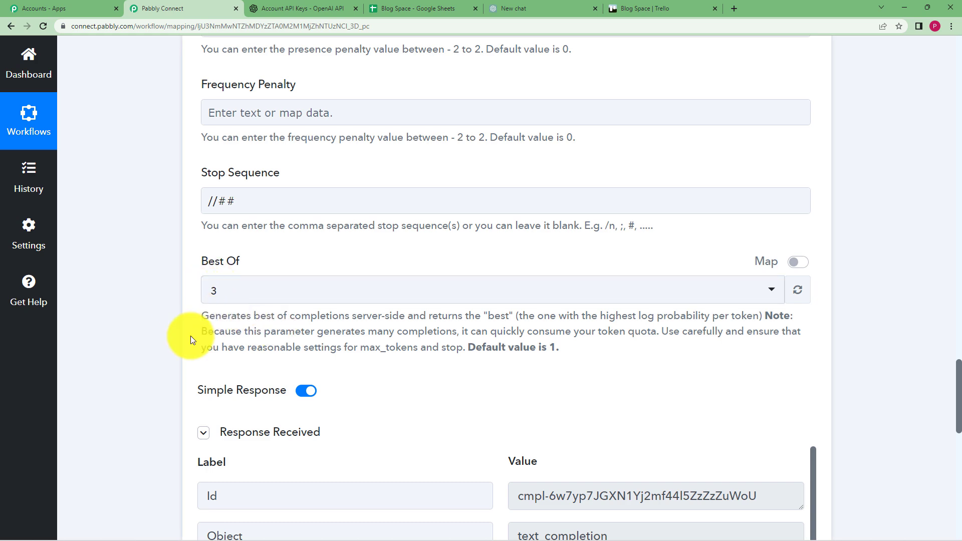
pyautogui.scroll(-4, 190, 341)
pyautogui.scroll(-1, 188, 346)
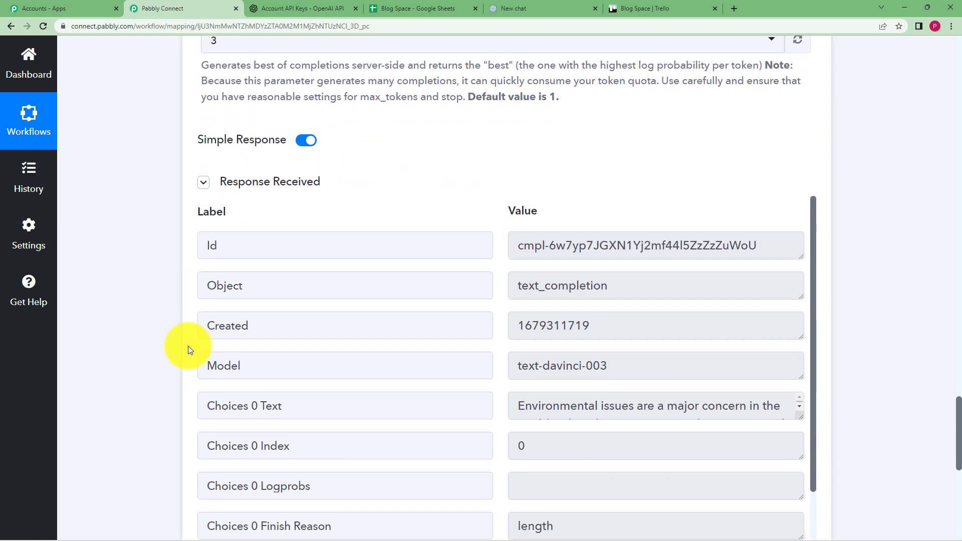
# Enlarge the Choices 0 Text value in the received response and read through the generated content
pyautogui.click(599, 292)
pyautogui.doubleClick(598, 293)
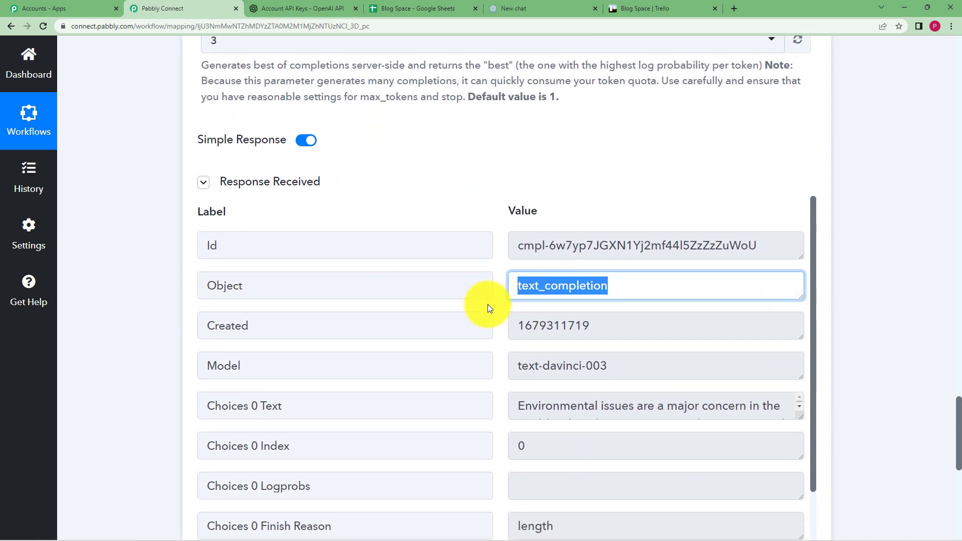
pyautogui.click(488, 304)
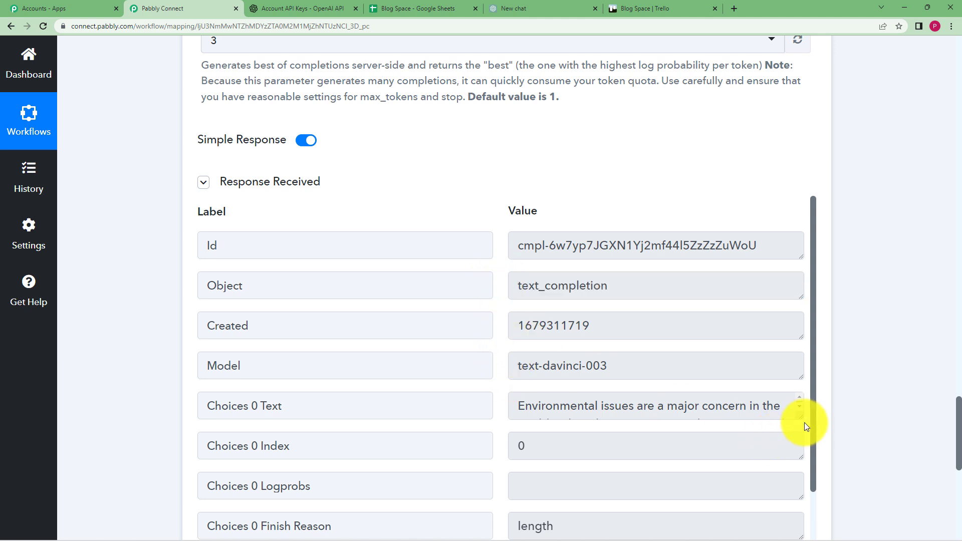
pyautogui.moveTo(803, 419); pyautogui.dragTo(820, 540)
pyautogui.scroll(-1, 438, 441)
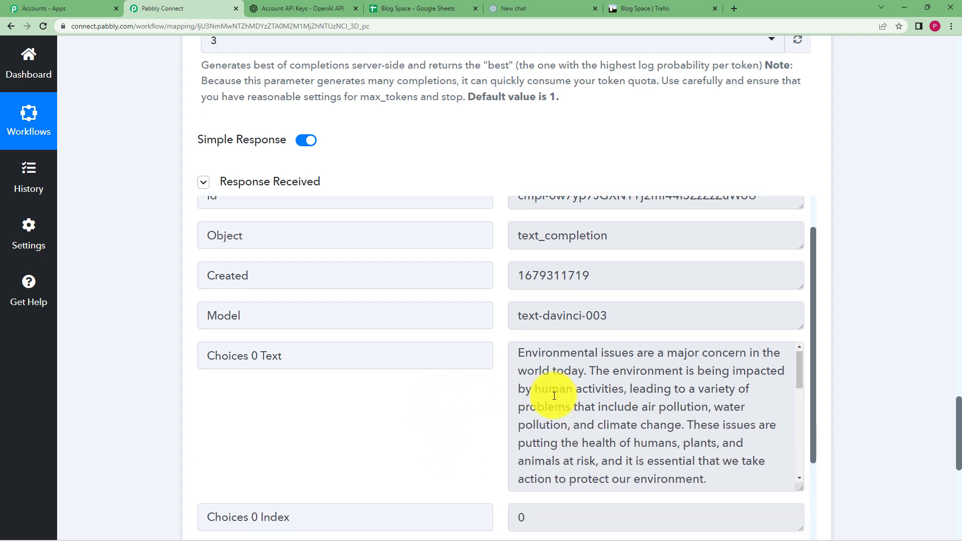
pyautogui.scroll(-2, 555, 396)
pyautogui.scroll(-4, 554, 396)
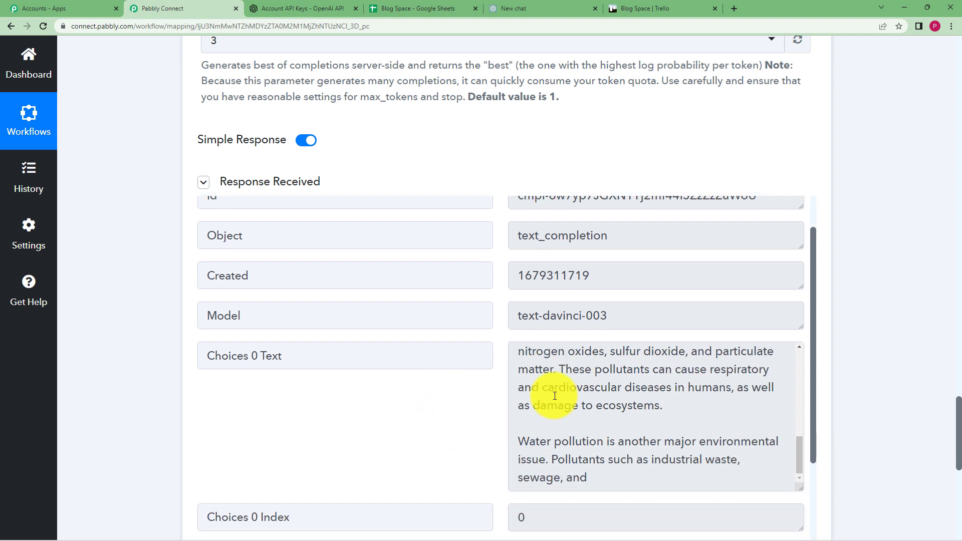
pyautogui.scroll(6, 555, 395)
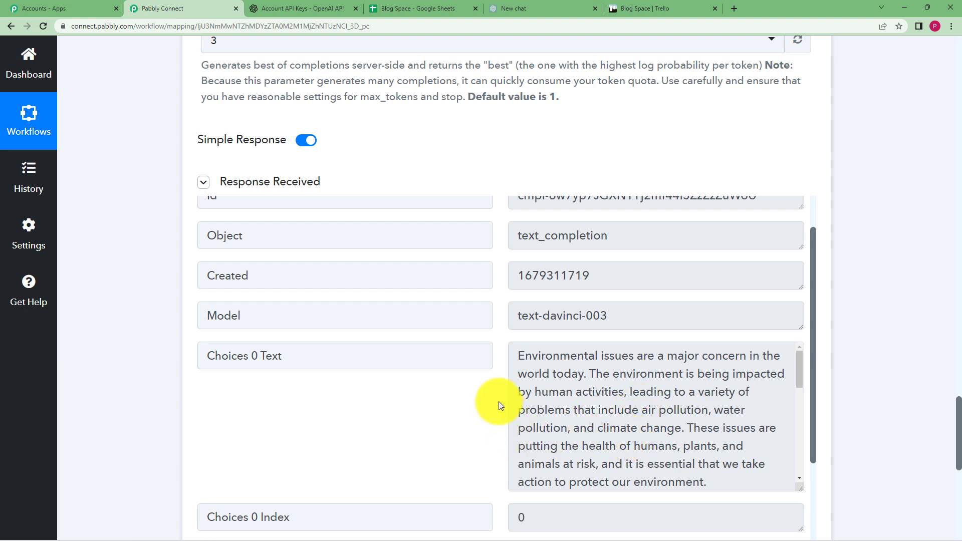
# Review the remaining OpenAI response fields, including the finish reason and token usage
pyautogui.scroll(-2, 503, 389)
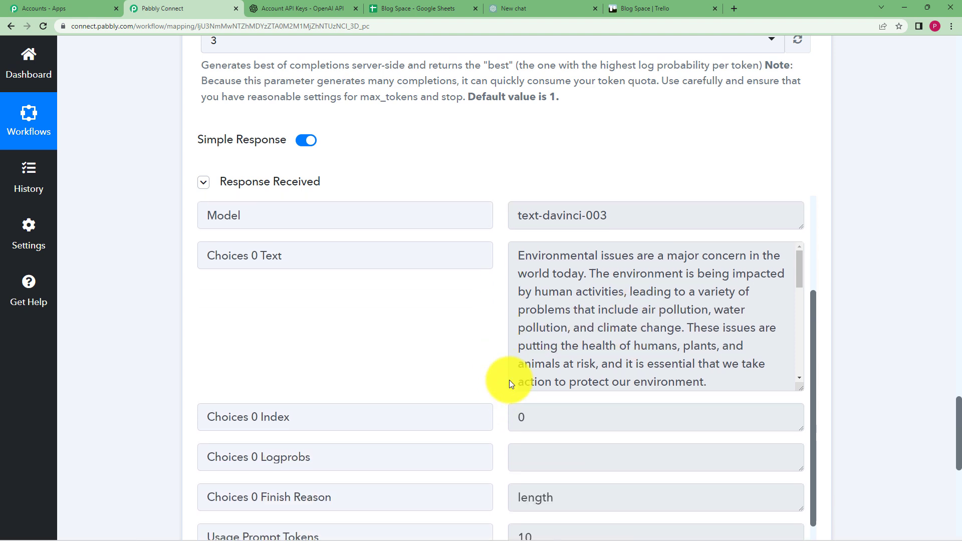
pyautogui.scroll(-2, 443, 339)
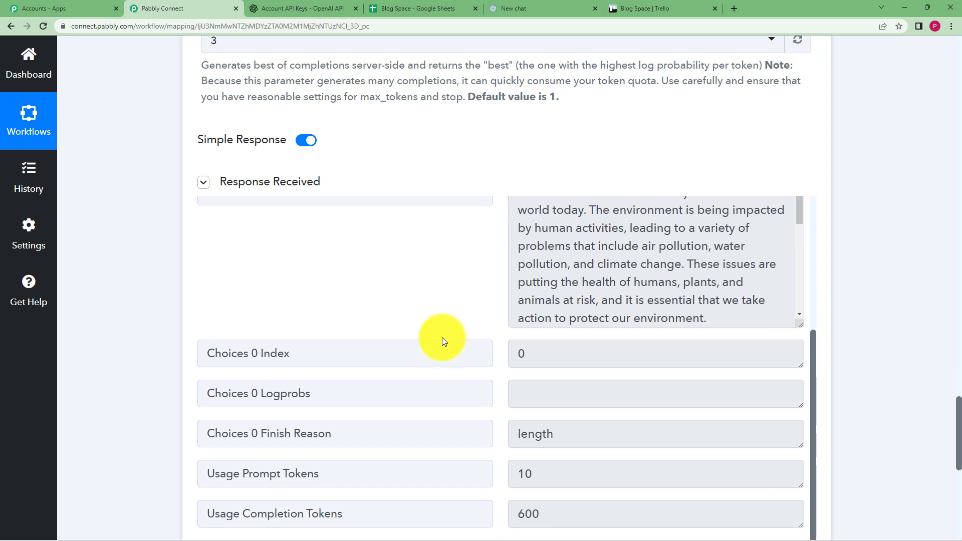
pyautogui.scroll(-7, 450, 369)
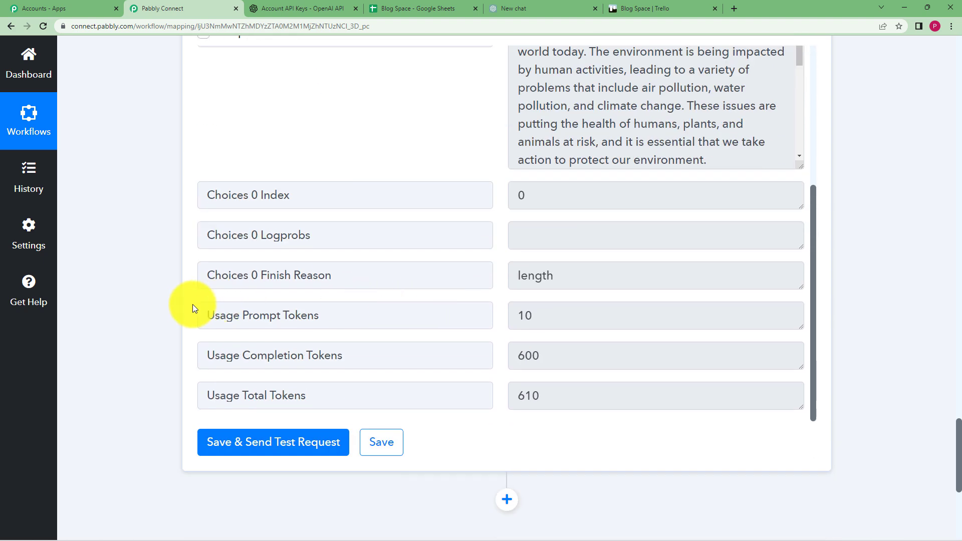
pyautogui.scroll(5, 456, 182)
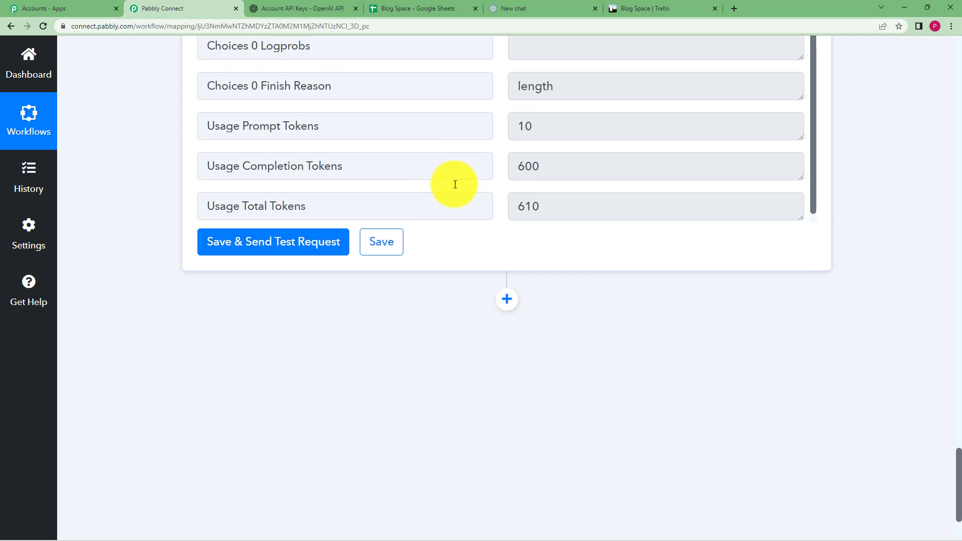
pyautogui.scroll(3, 438, 152)
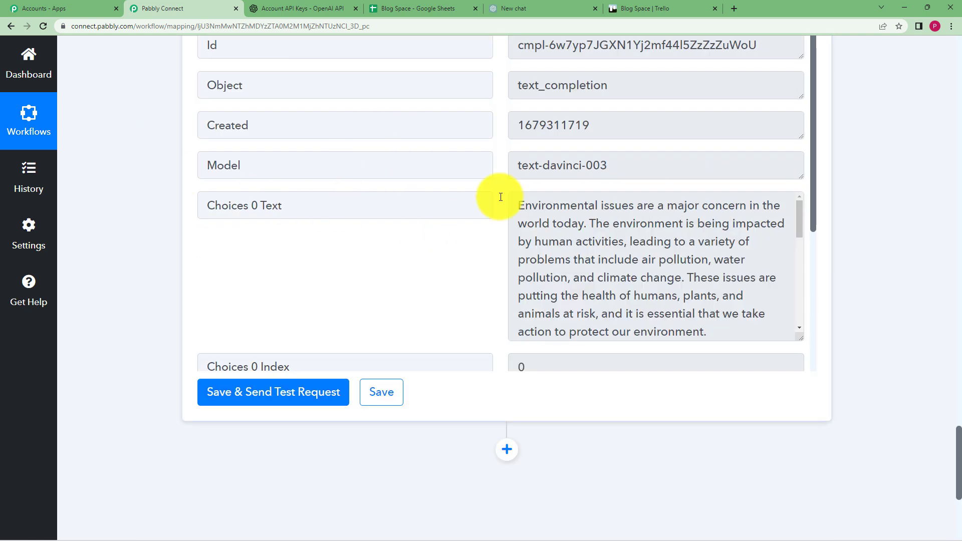
# Save the OpenAI action and add another action step after it
pyautogui.click(380, 391)
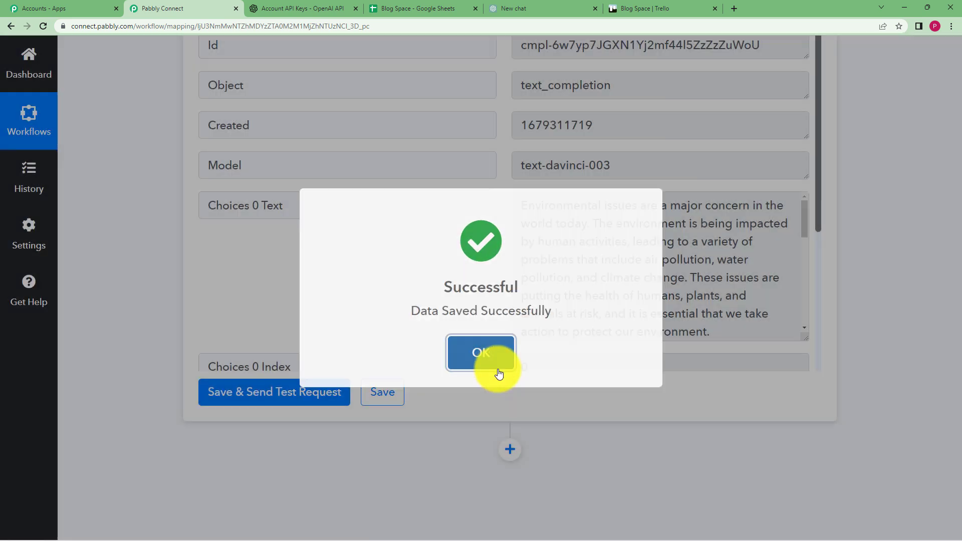
pyautogui.click(493, 371)
pyautogui.click(511, 450)
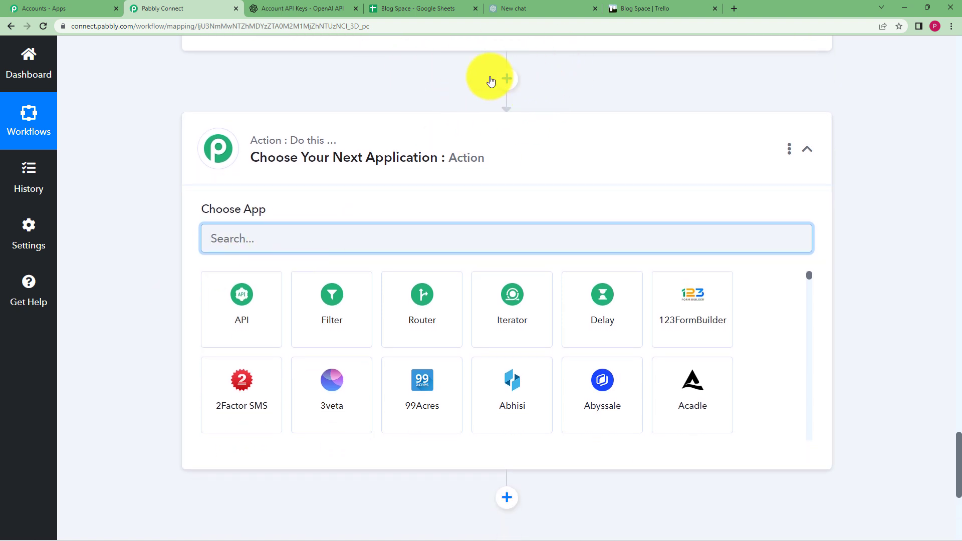
# Check the Blog Space board in Trello and choose Trello as the app for the new action step
pyautogui.click(691, 6)
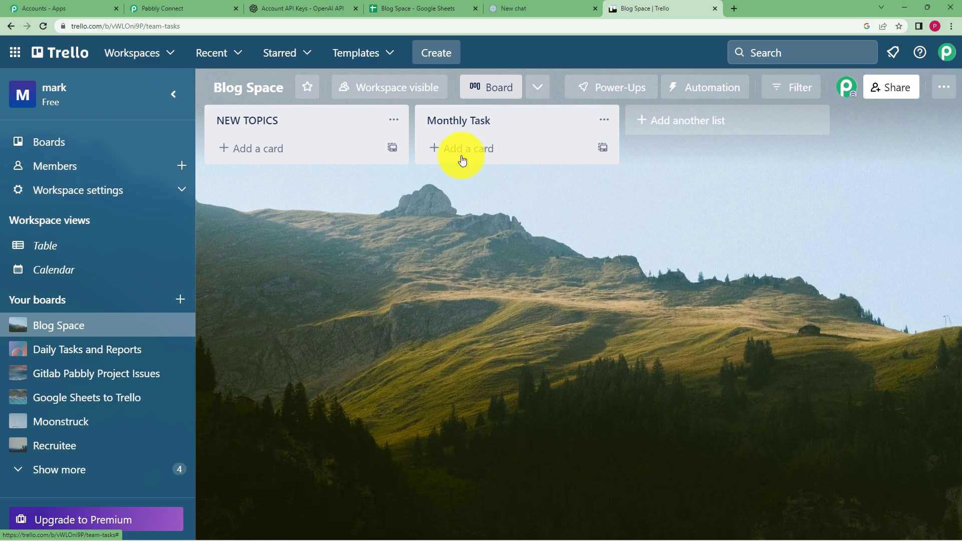
pyautogui.click(210, 6)
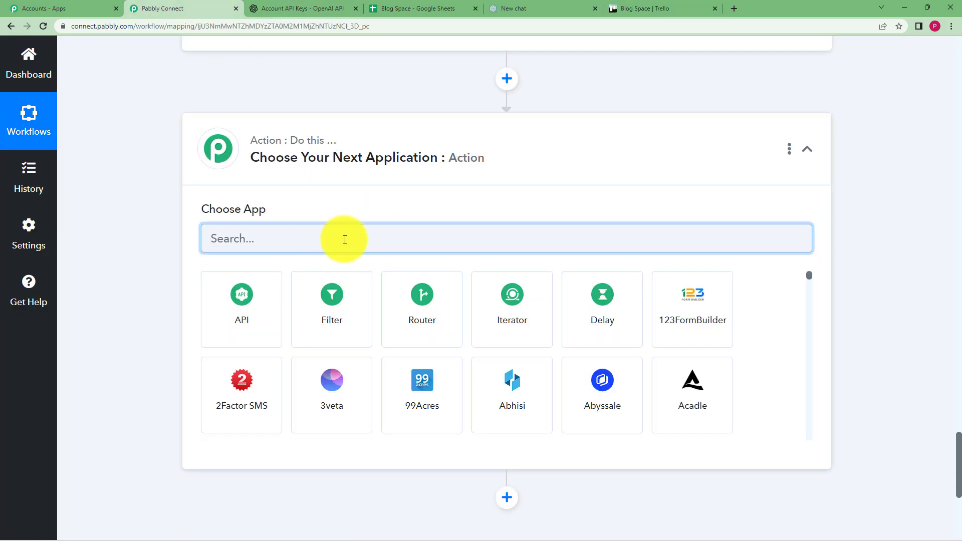
pyautogui.write('tree')
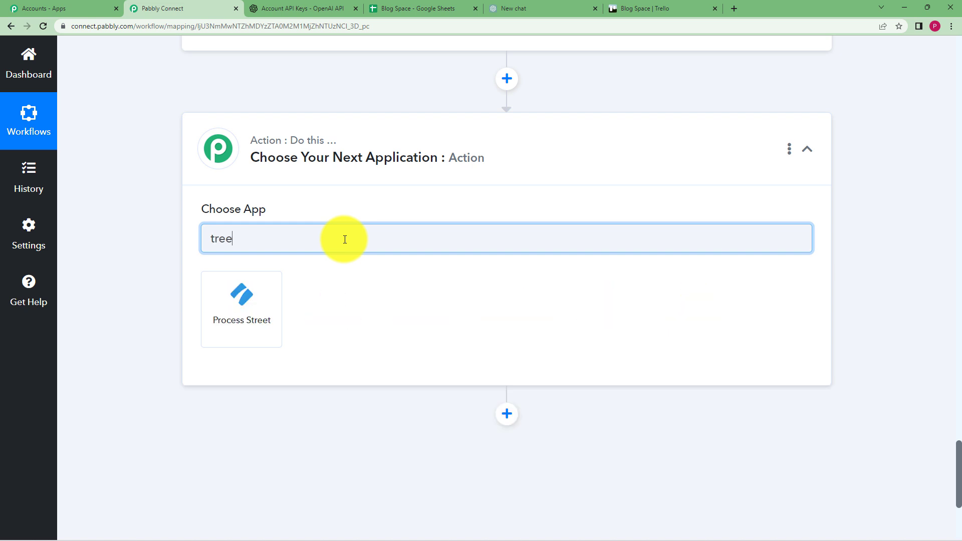
pyautogui.press('BackSpace')
pyautogui.write('ll')
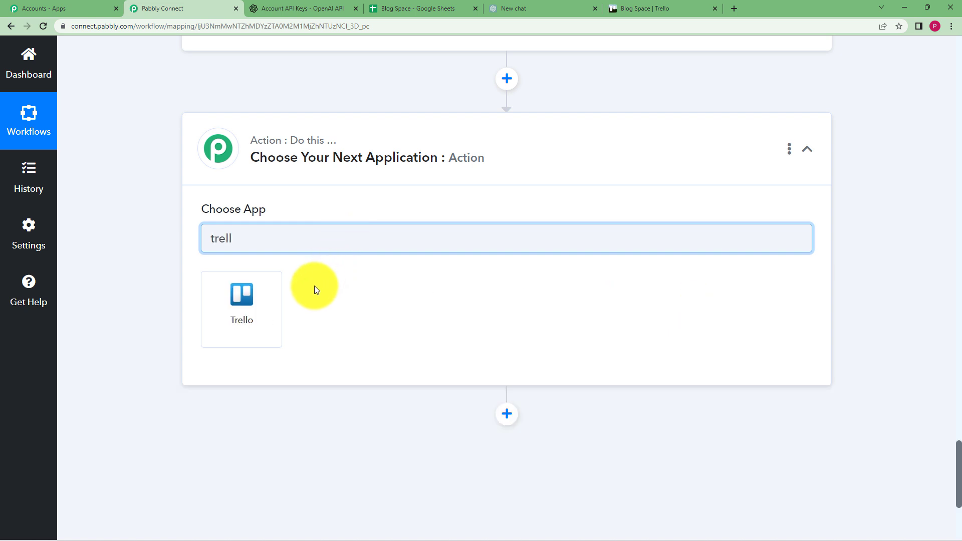
pyautogui.click(275, 302)
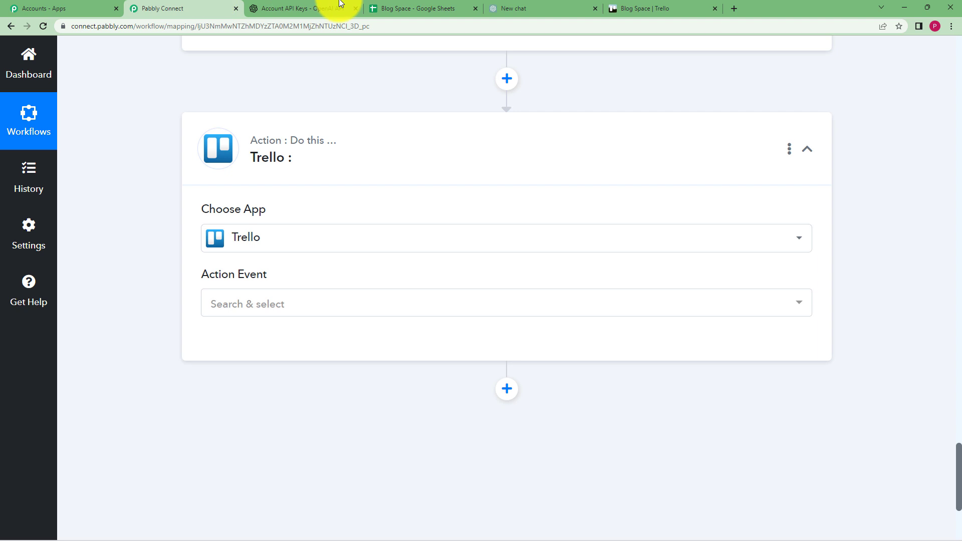
# Check the topic sheet and the Trello board, and set the action event to Create a Card (With Plain Text type Description)
pyautogui.click(409, 5)
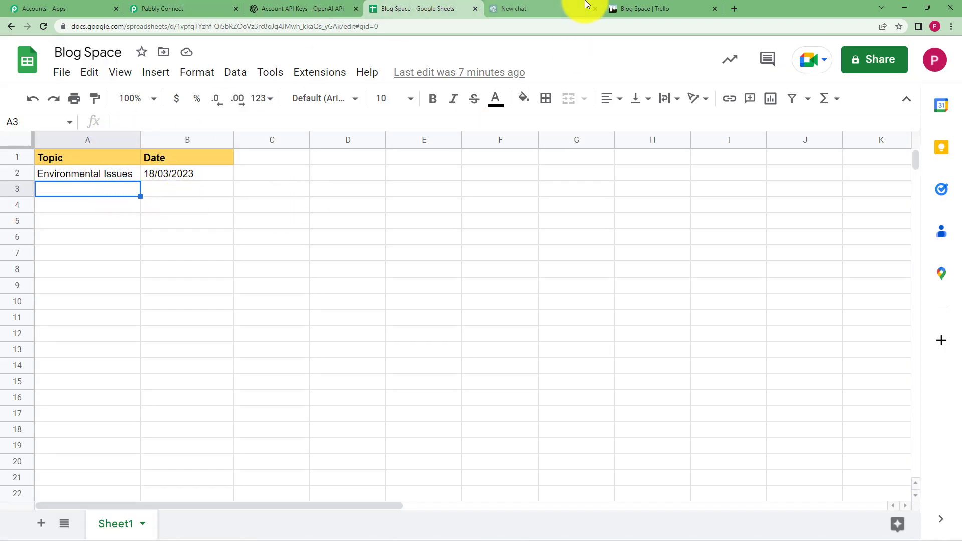
pyautogui.click(234, 4)
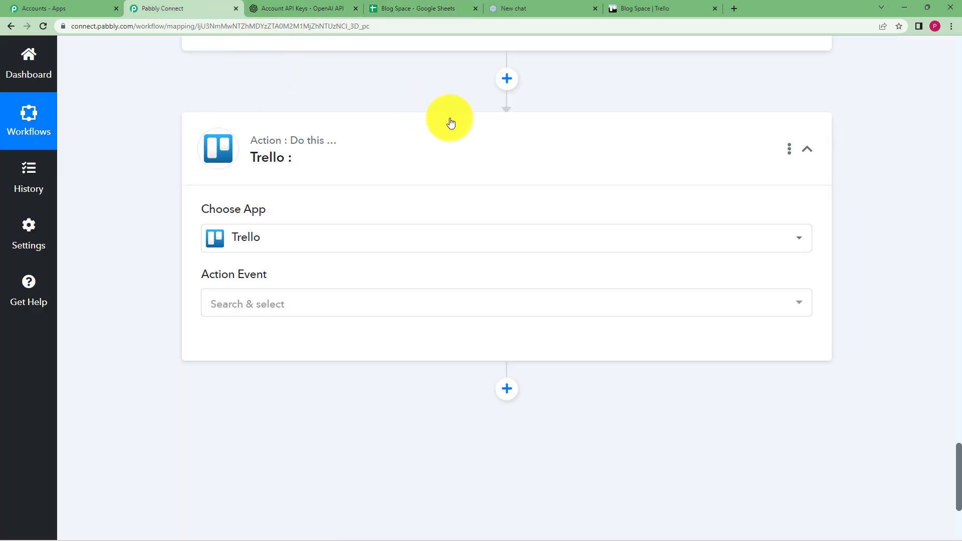
pyautogui.click(645, 6)
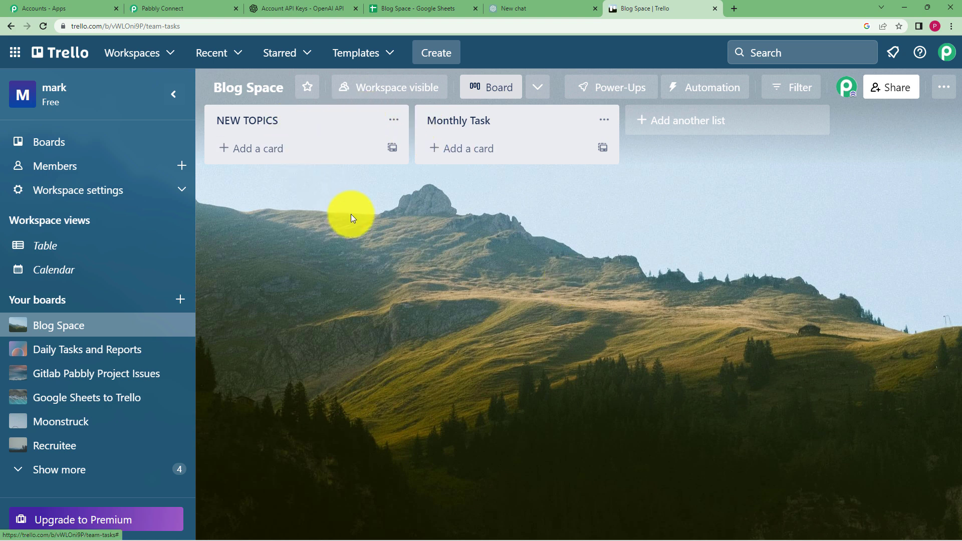
pyautogui.click(176, 7)
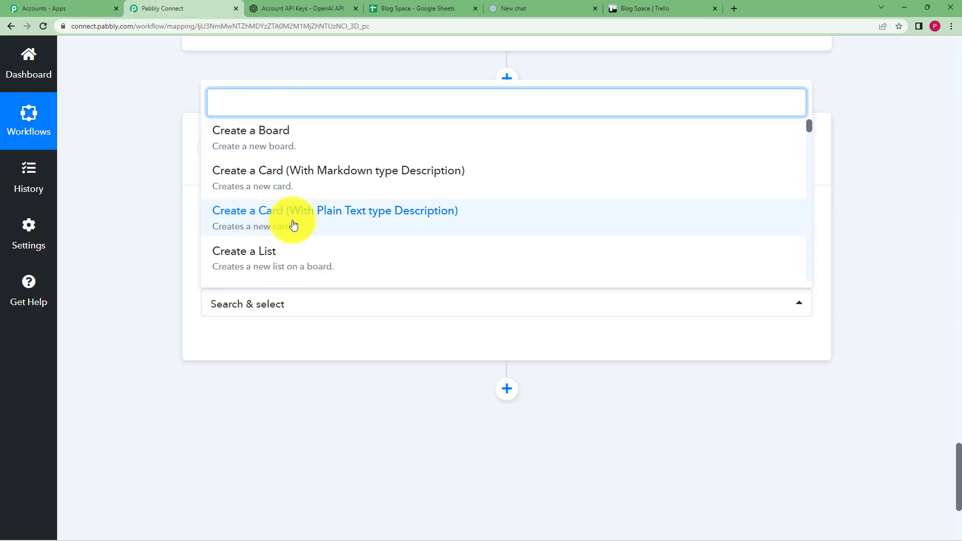
pyautogui.click(468, 216)
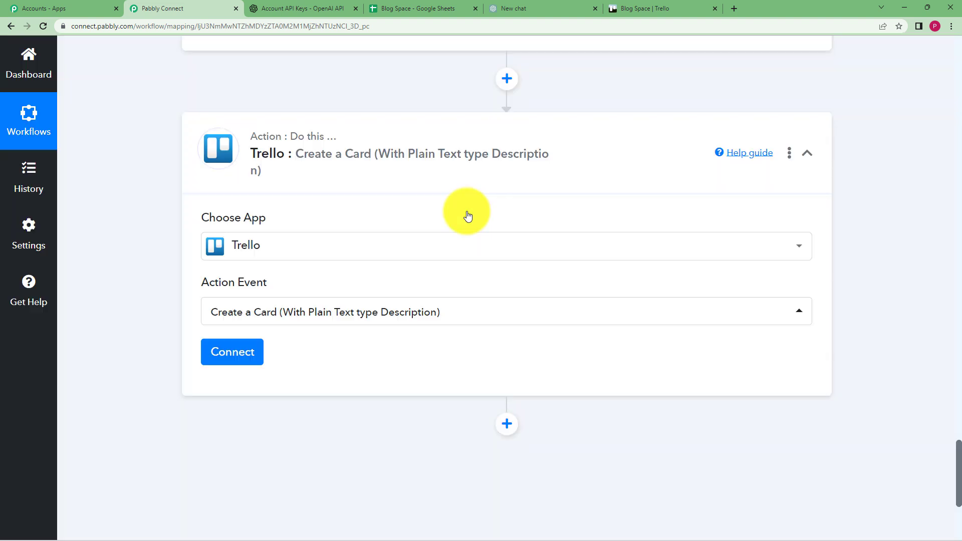
# Start connecting the Trello action with a new connection instead of an existing one
pyautogui.click(241, 364)
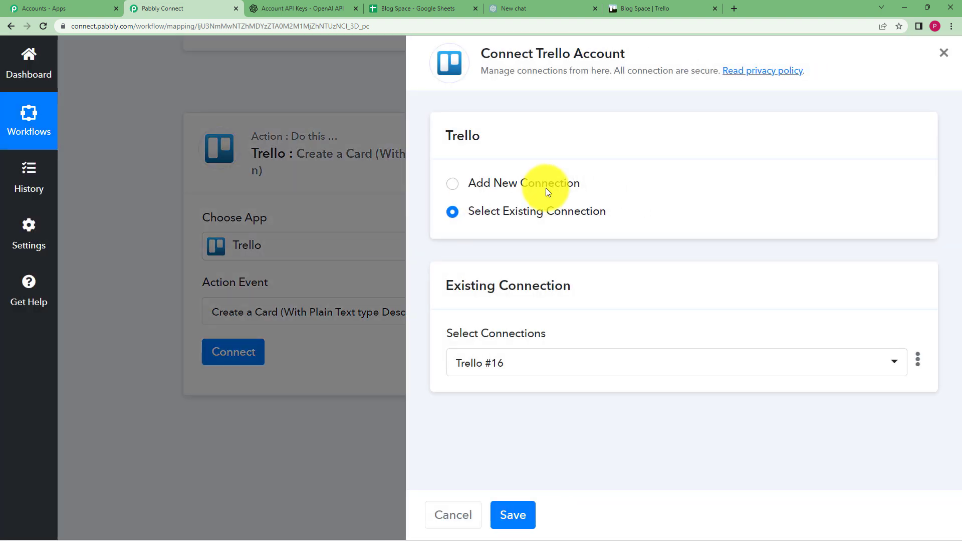
pyautogui.click(545, 184)
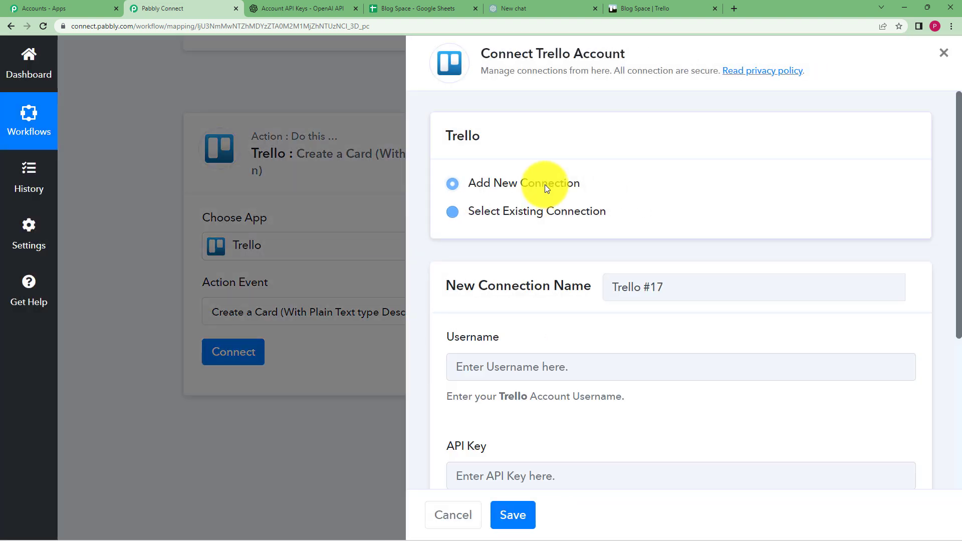
pyautogui.scroll(-4, 450, 296)
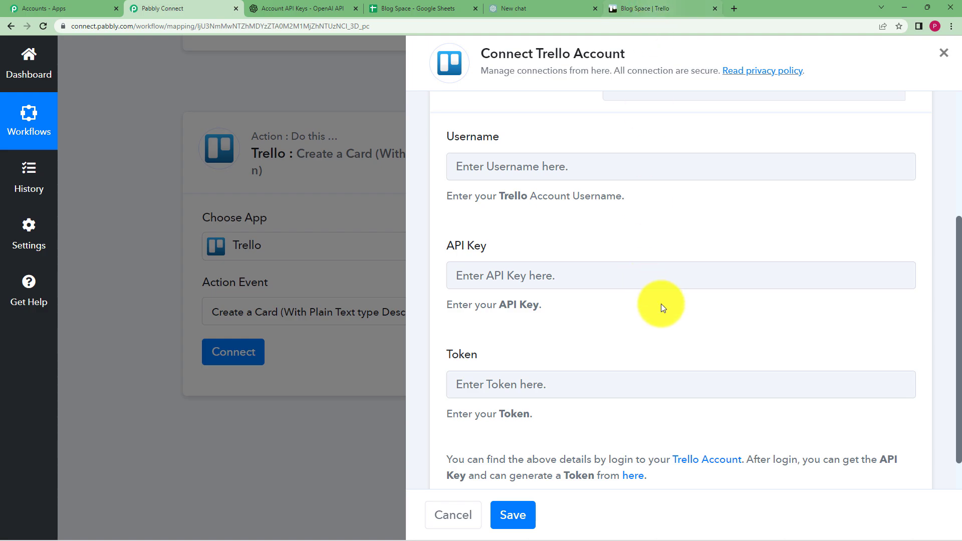
# Copy the personal key from Trello's Developer API Keys page into the connection's API Key field
pyautogui.click(637, 480)
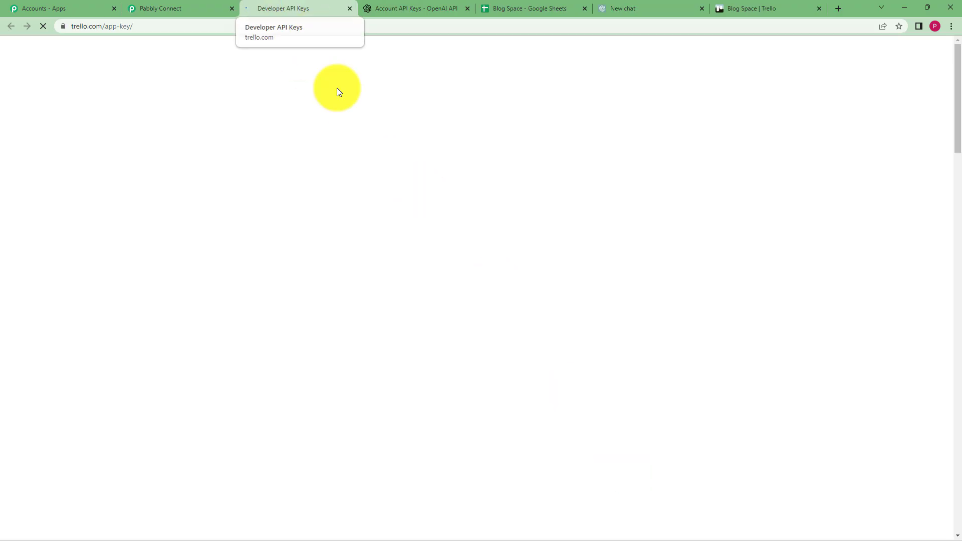
pyautogui.scroll(-3, 355, 376)
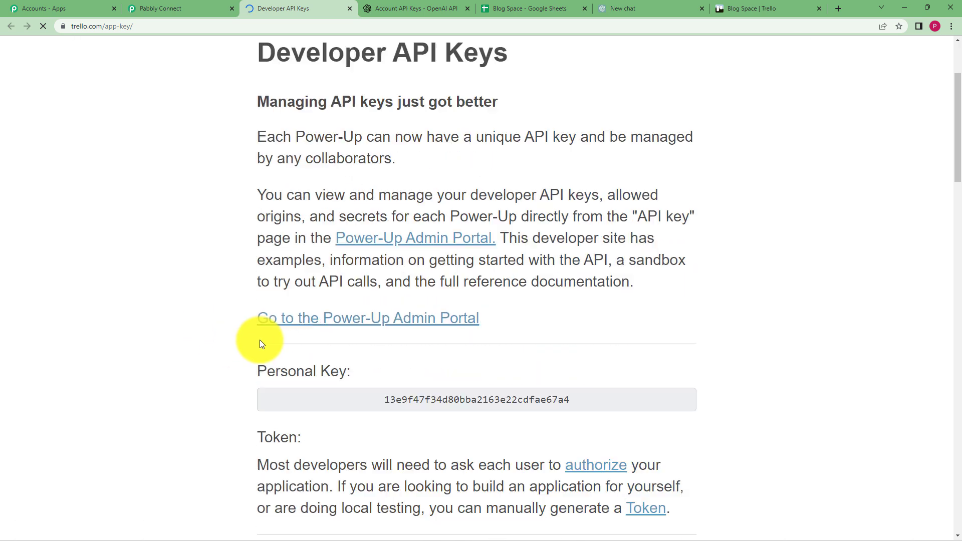
pyautogui.moveTo(359, 382); pyautogui.dragTo(605, 385)
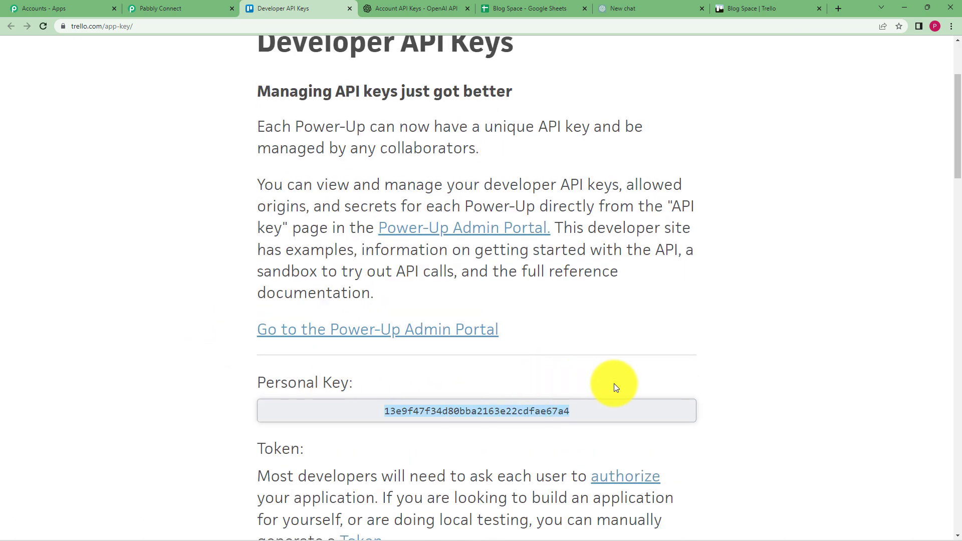
pyautogui.click(198, 8)
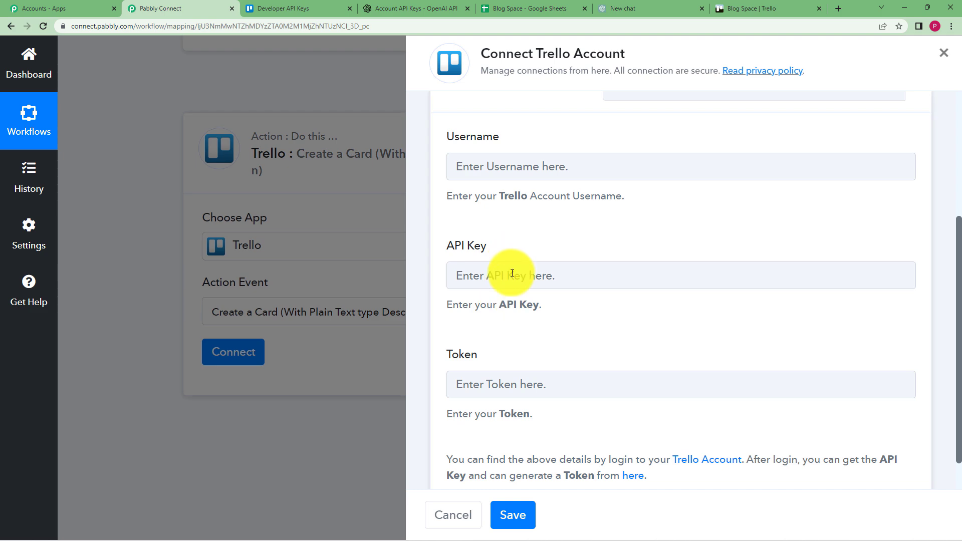
pyautogui.click(512, 274)
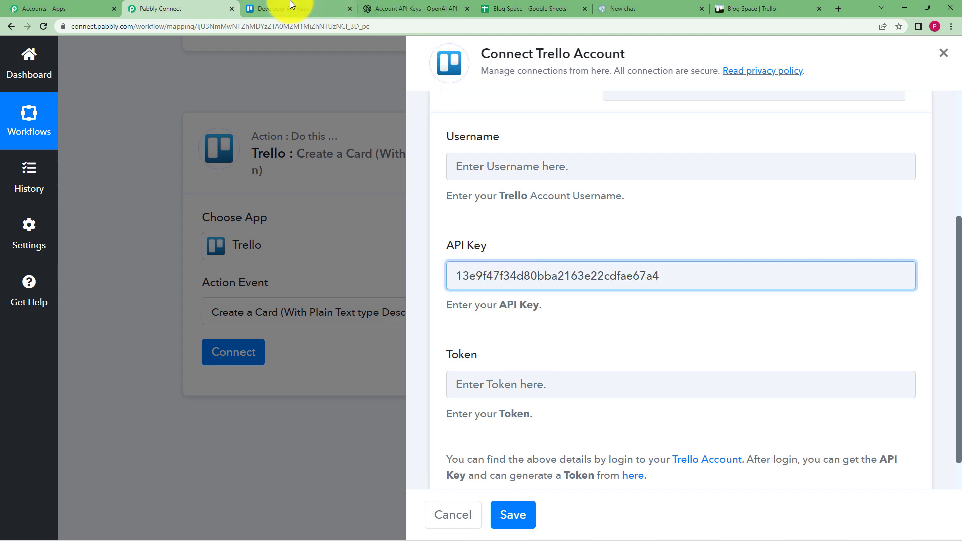
# Copy the account username from Trello's token authorization page into the connection's Username field and return to that page
pyautogui.click(292, 5)
pyautogui.scroll(-3, 275, 295)
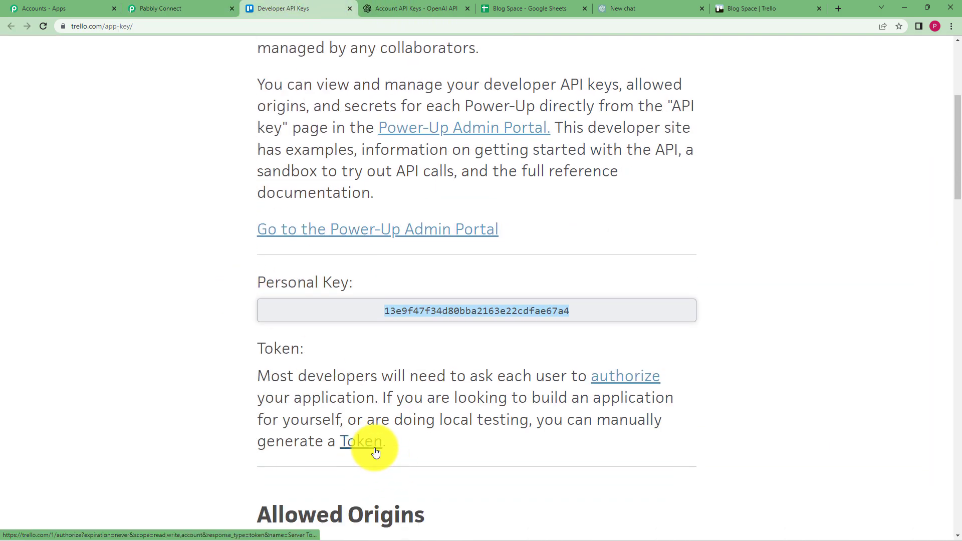
pyautogui.click(375, 452)
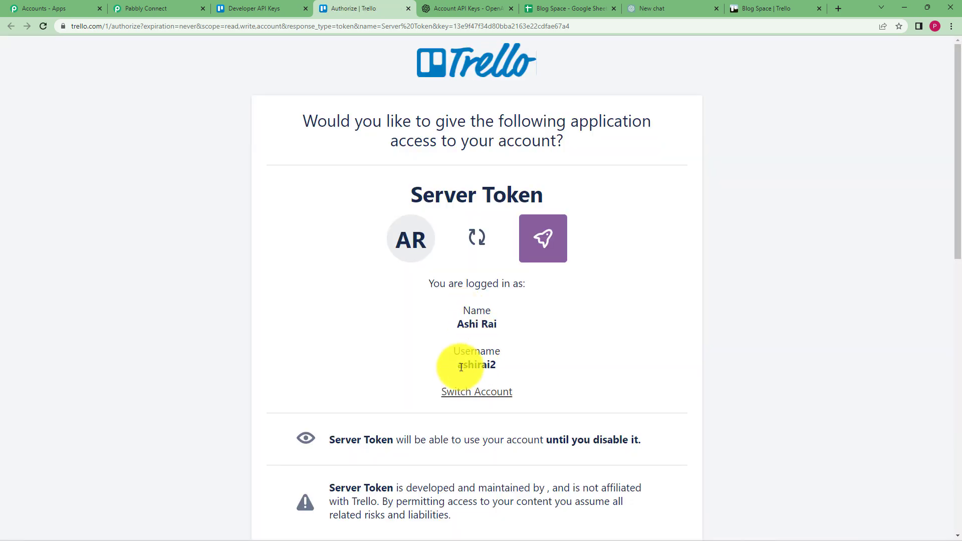
pyautogui.moveTo(458, 367); pyautogui.dragTo(504, 366)
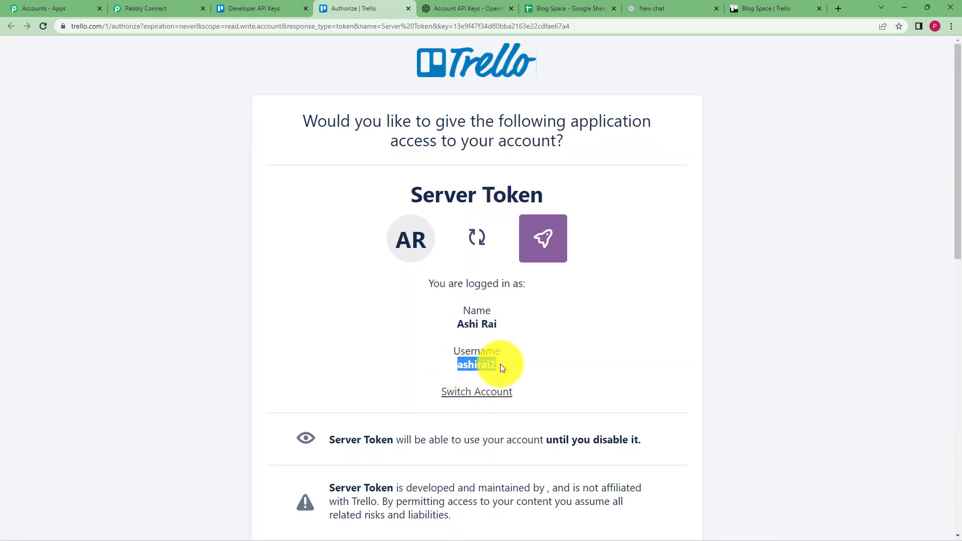
pyautogui.click(180, 8)
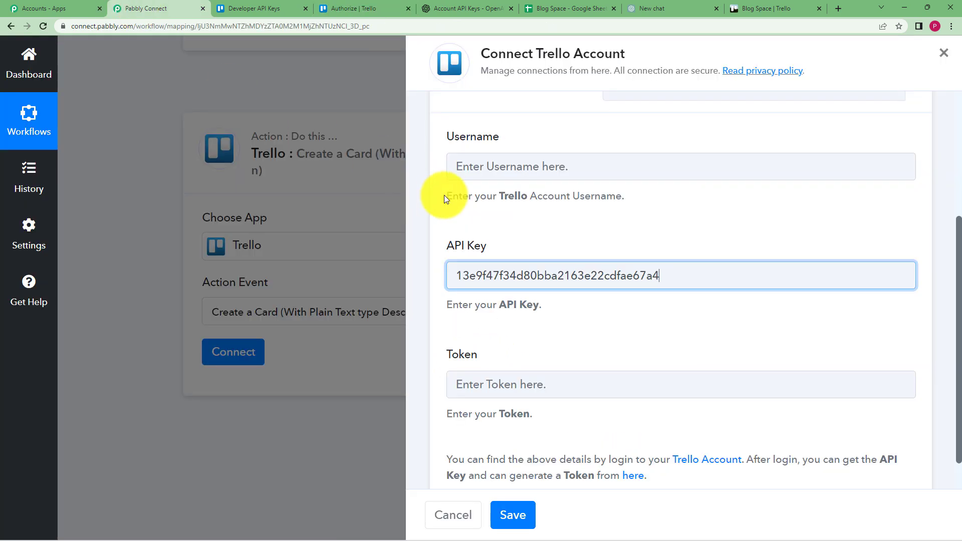
pyautogui.click(503, 163)
pyautogui.click(371, 6)
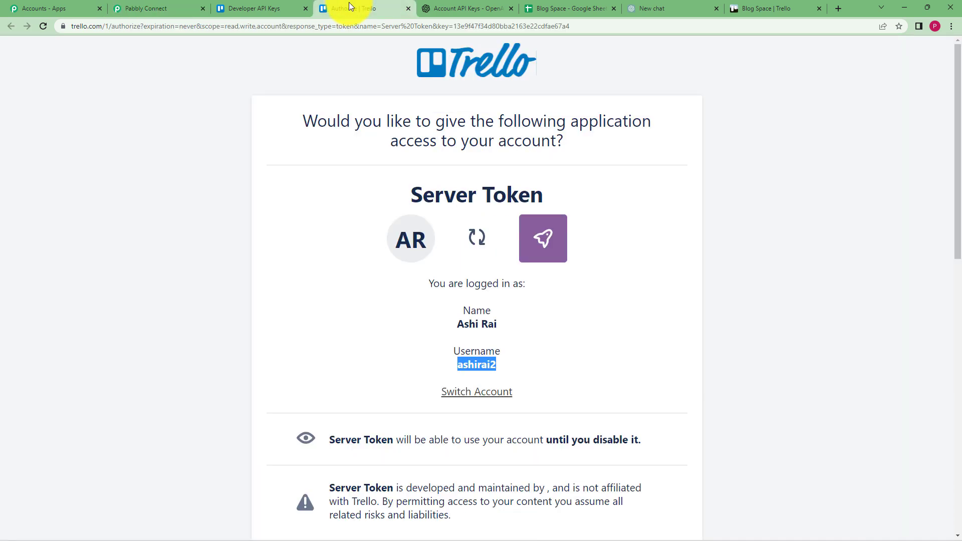
# Grant the Server Token access to the Trello account, copy the generated token into the connection's Token field and save the connection
pyautogui.scroll(-4, 344, 300)
pyautogui.scroll(-7, 344, 299)
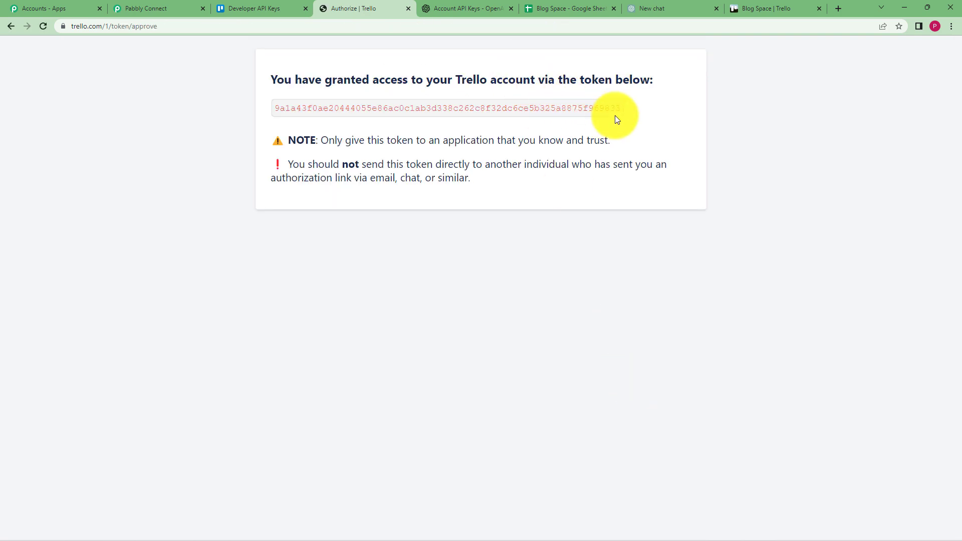
pyautogui.doubleClick(615, 109)
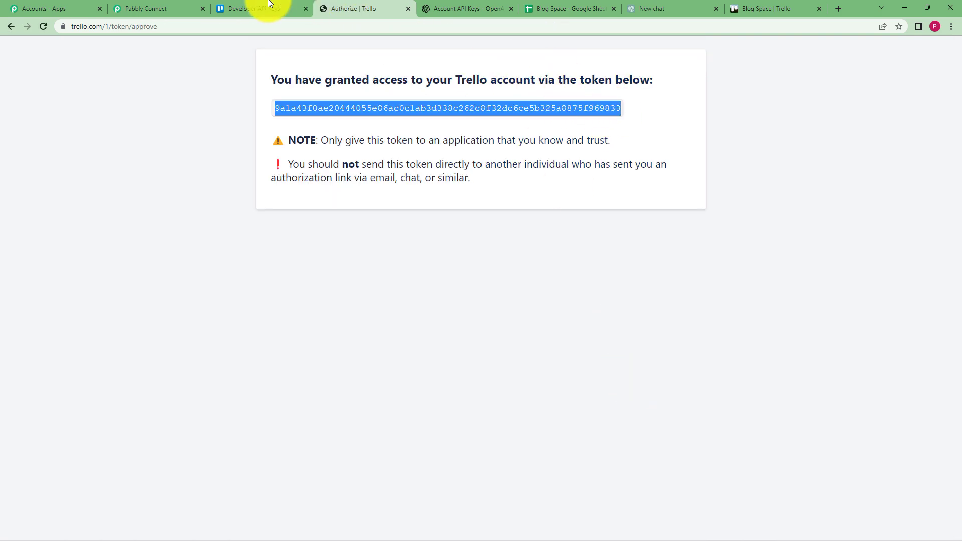
pyautogui.click(129, 8)
pyautogui.click(449, 383)
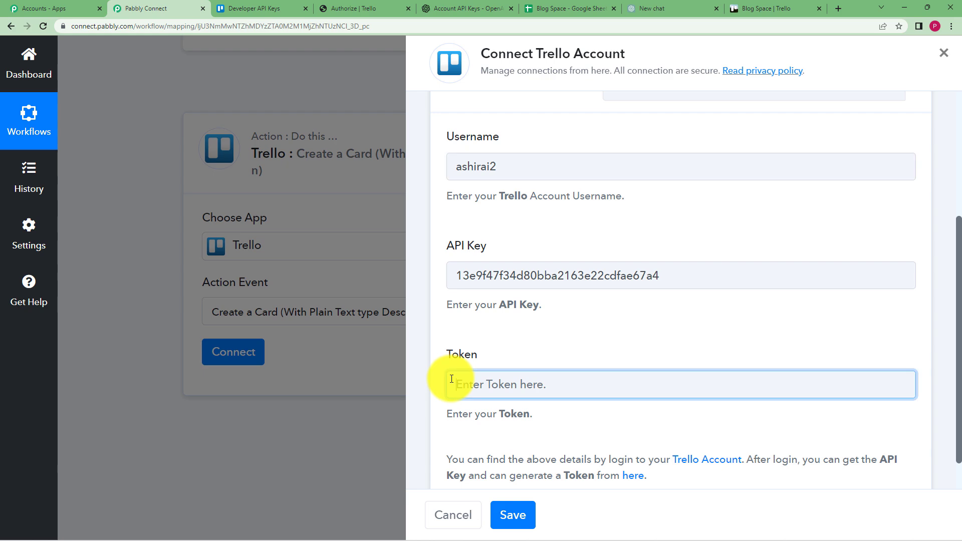
pyautogui.hotkey('ctrl', 'v')
pyautogui.click(520, 523)
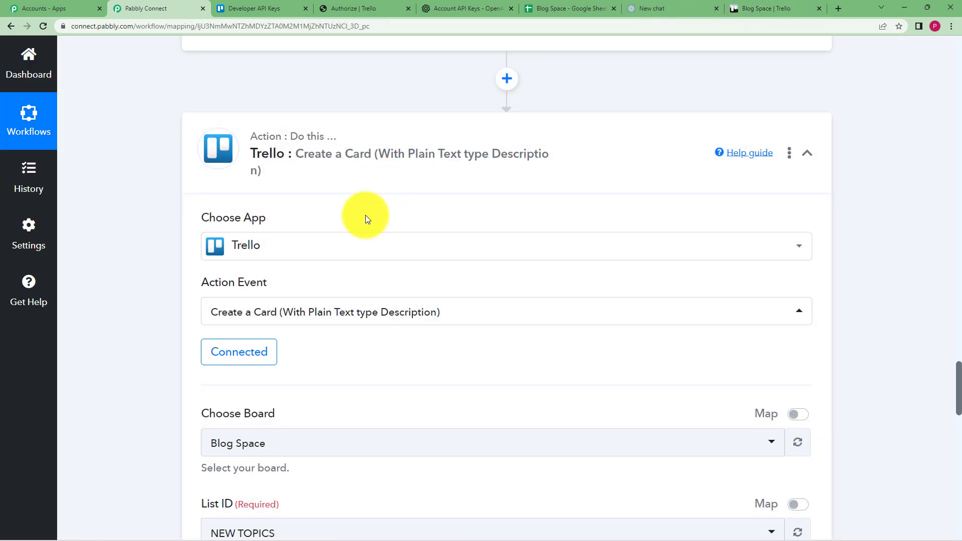
# Check the Trello board, and choose the Blog Space board and the NEW TOPICS list for the new card
pyautogui.scroll(-1, 181, 285)
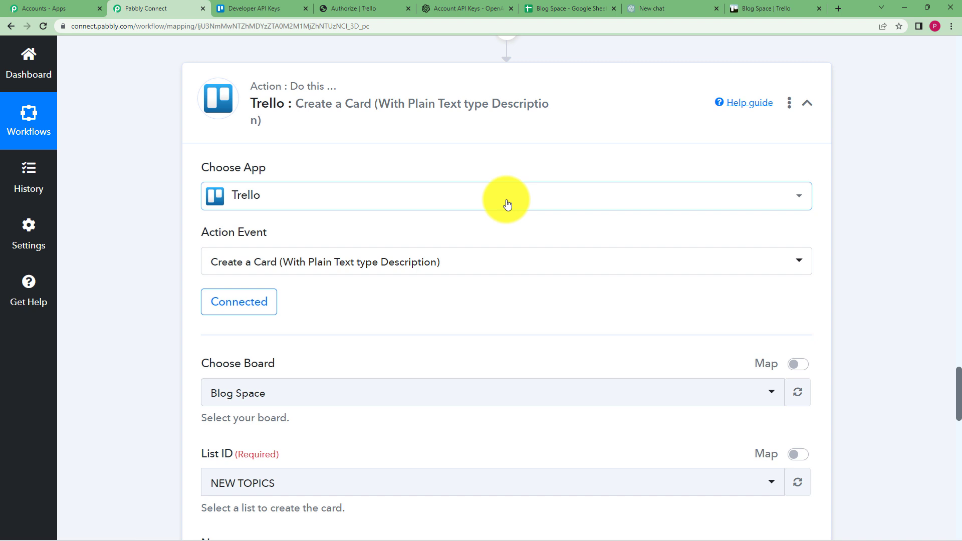
pyautogui.scroll(-4, 161, 326)
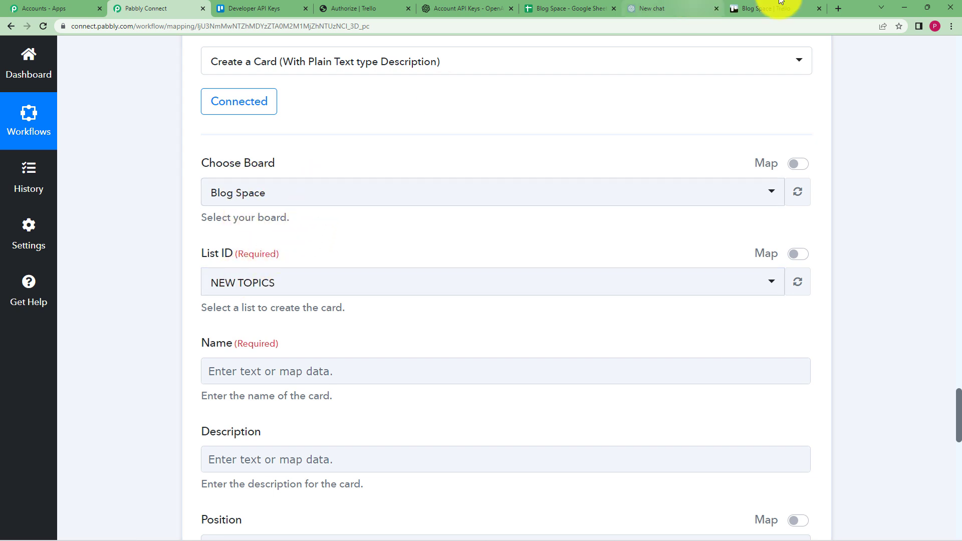
pyautogui.click(802, 8)
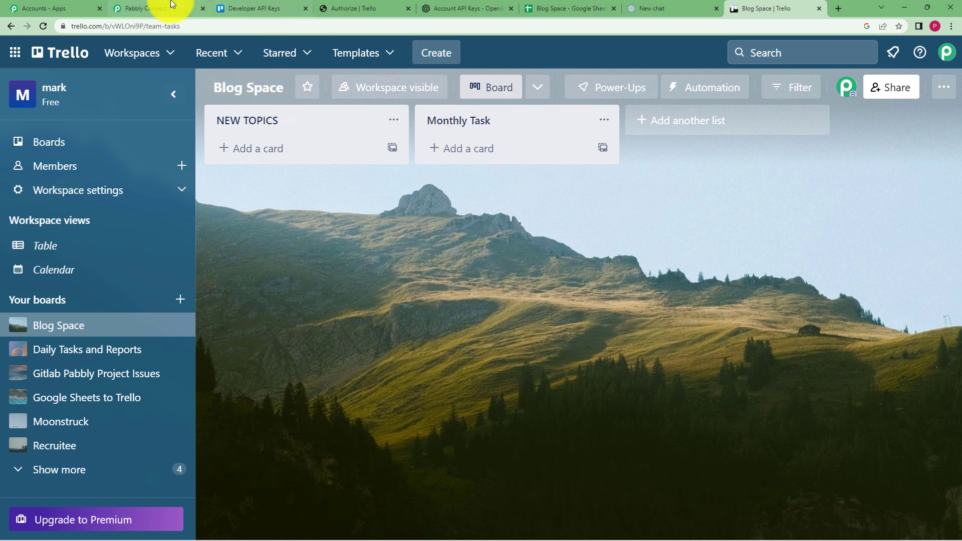
pyautogui.click(150, 8)
pyautogui.click(285, 195)
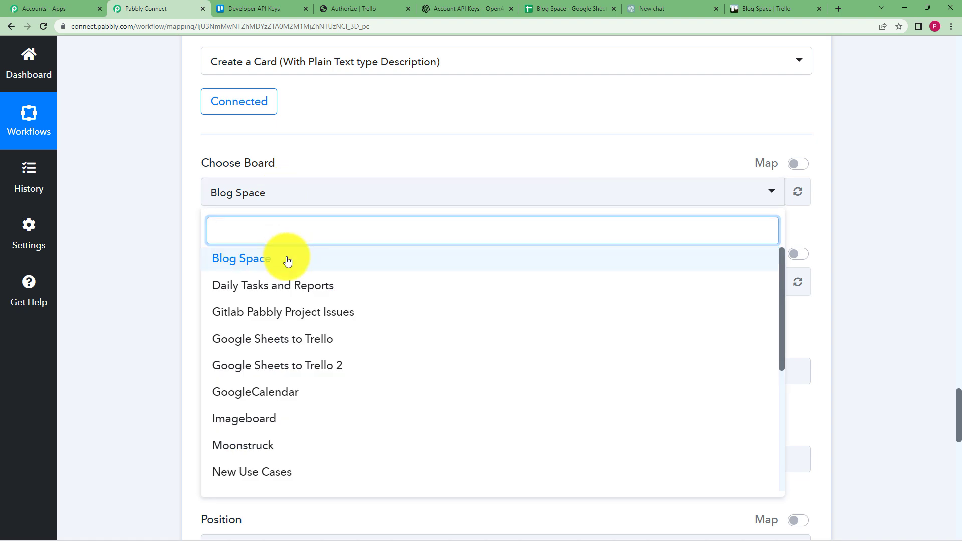
pyautogui.click(286, 261)
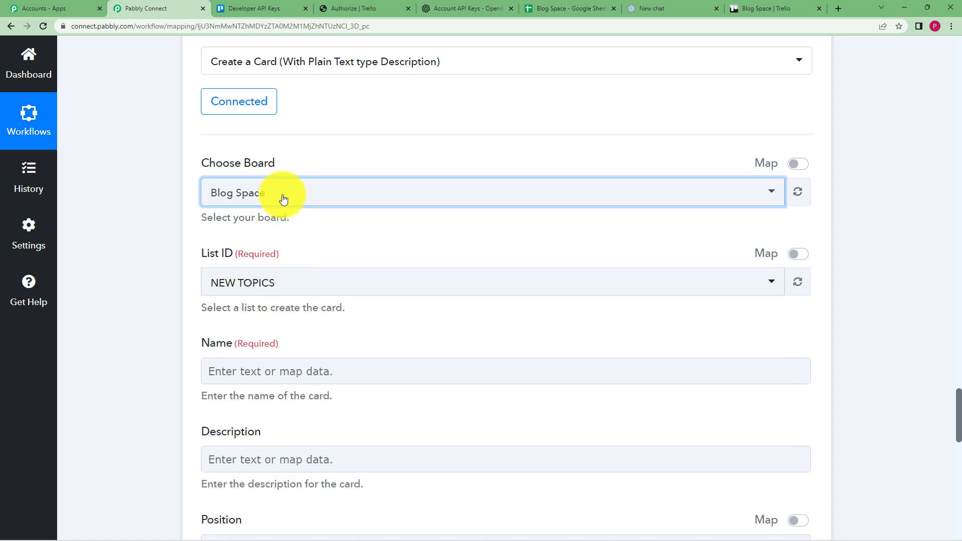
pyautogui.click(288, 288)
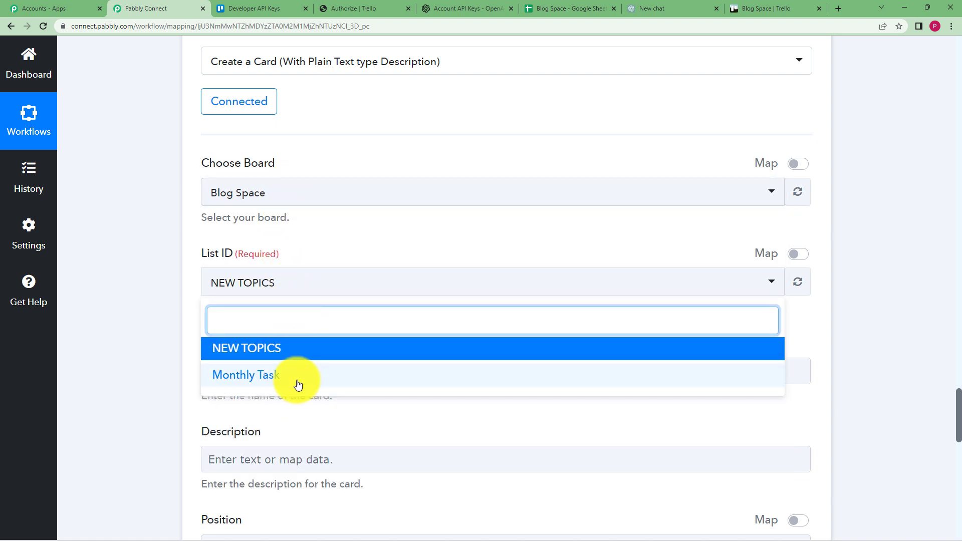
pyautogui.click(300, 355)
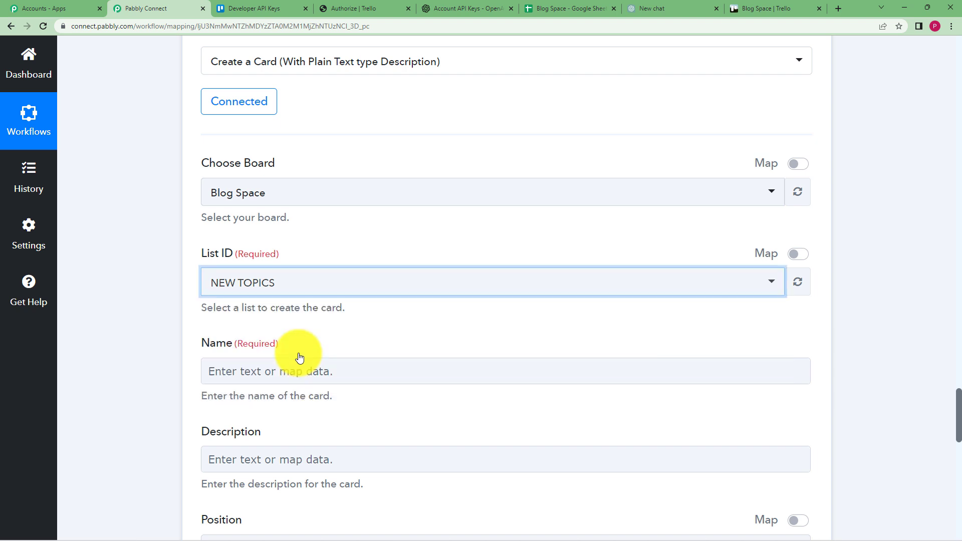
pyautogui.click(175, 313)
# Map the card's Name to the Topic value from the Google Sheets trigger step
pyautogui.scroll(-5, 176, 314)
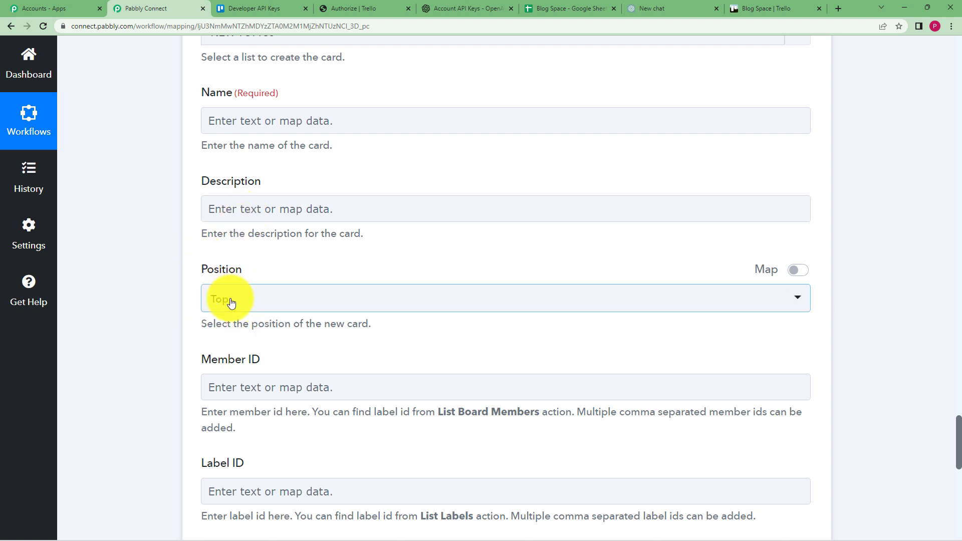
pyautogui.click(297, 120)
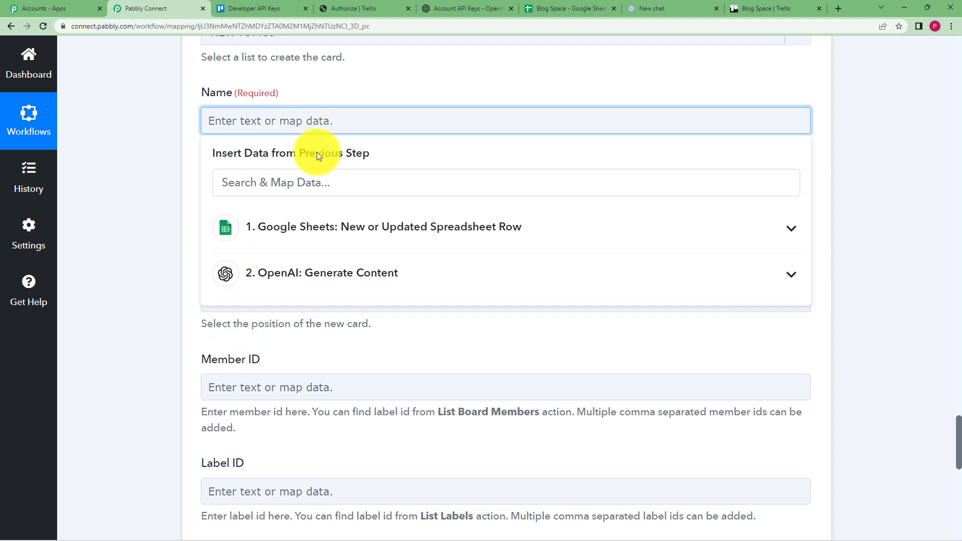
pyautogui.click(345, 243)
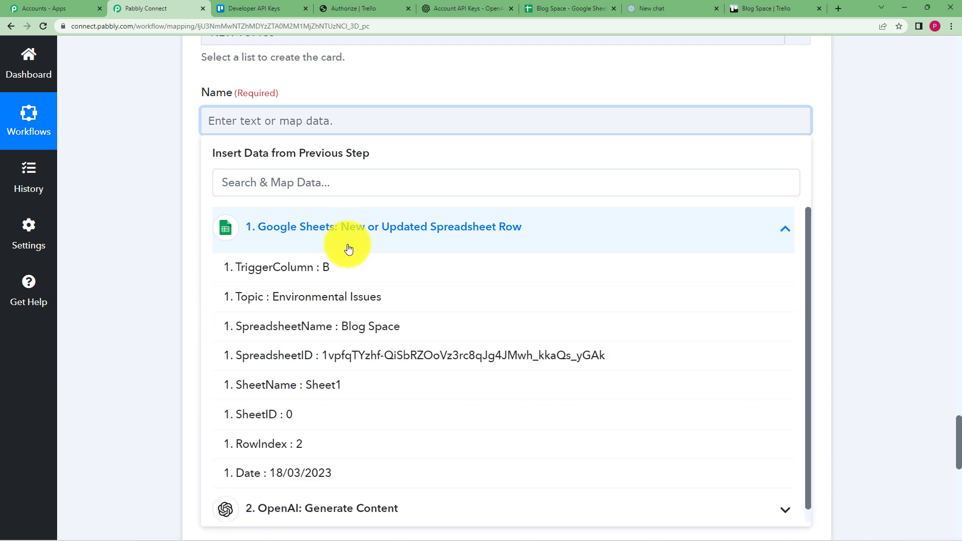
pyautogui.click(364, 301)
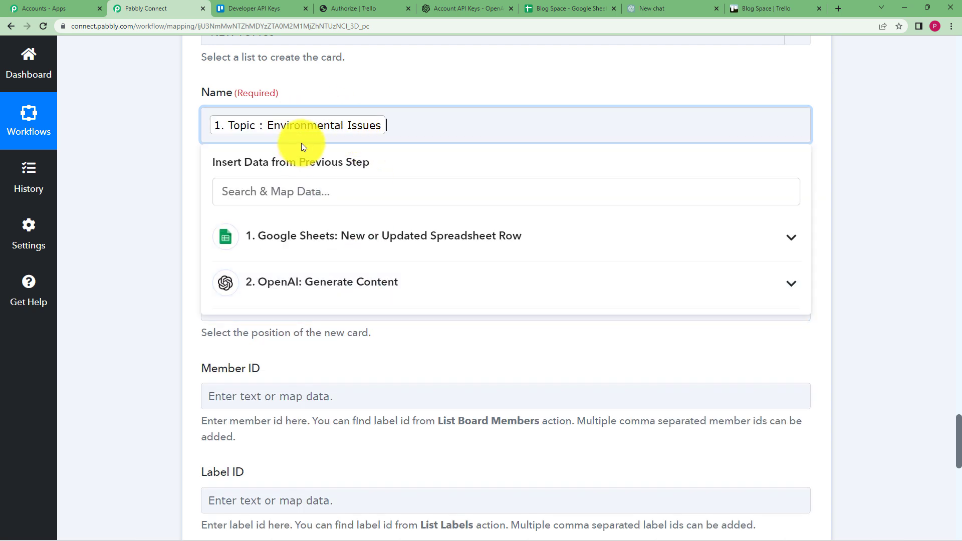
# Map the card's Description to Choices 0 Text from the OpenAI step, and check the mapping against the topic sheet
pyautogui.click(228, 217)
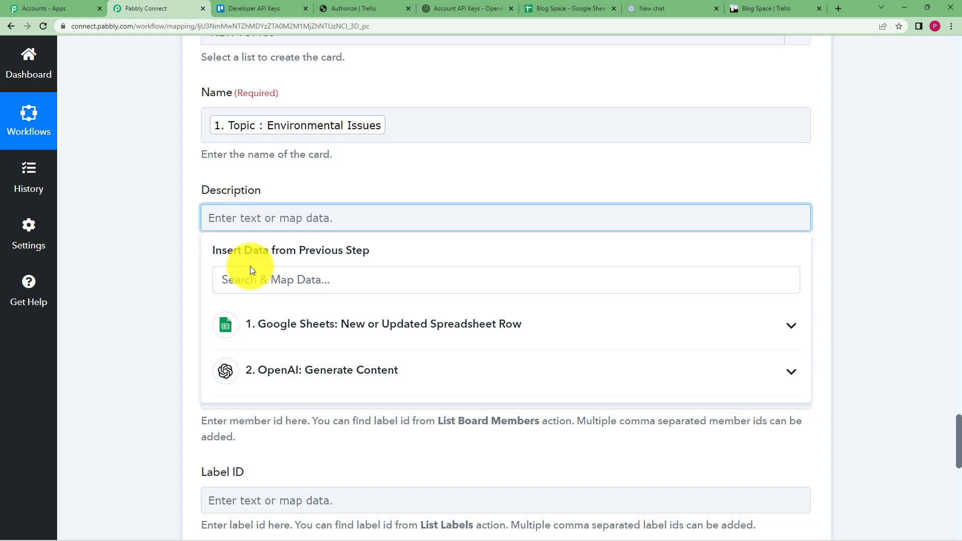
pyautogui.click(275, 377)
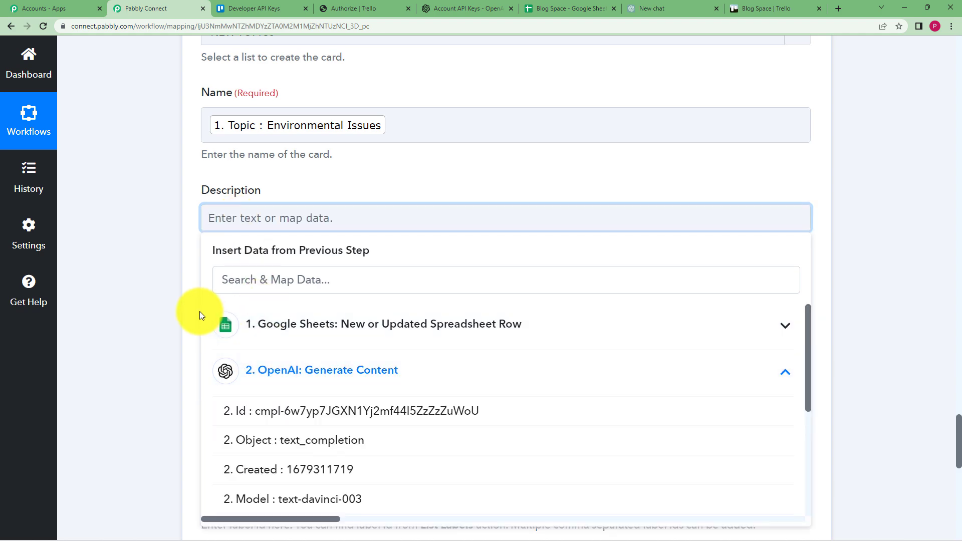
pyautogui.scroll(-2, 175, 294)
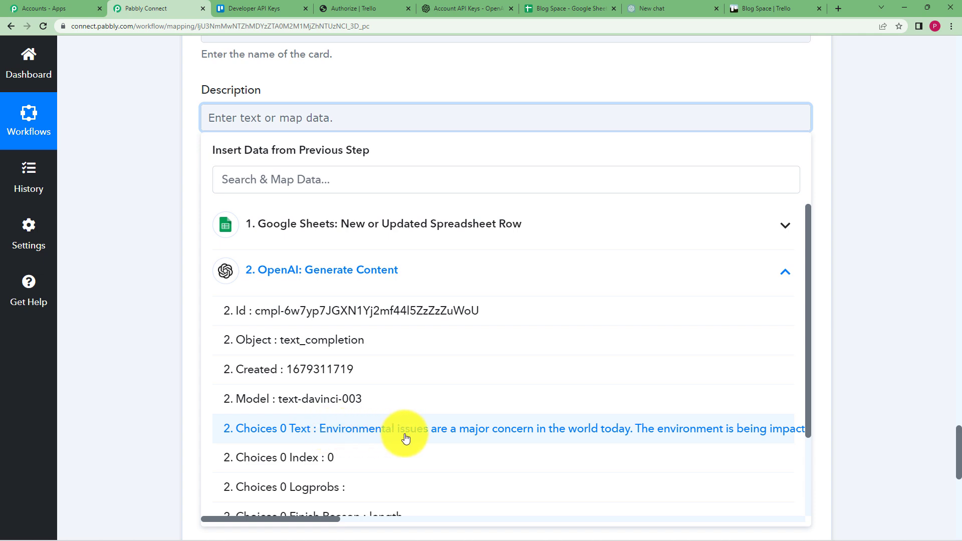
pyautogui.click(405, 438)
pyautogui.click(139, 304)
pyautogui.scroll(3, 146, 220)
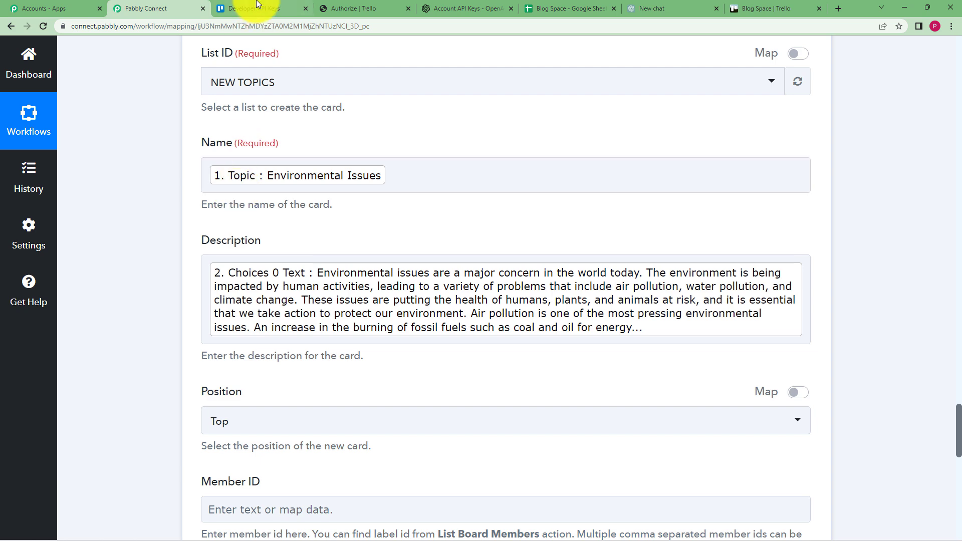
pyautogui.click(532, 8)
pyautogui.click(151, 6)
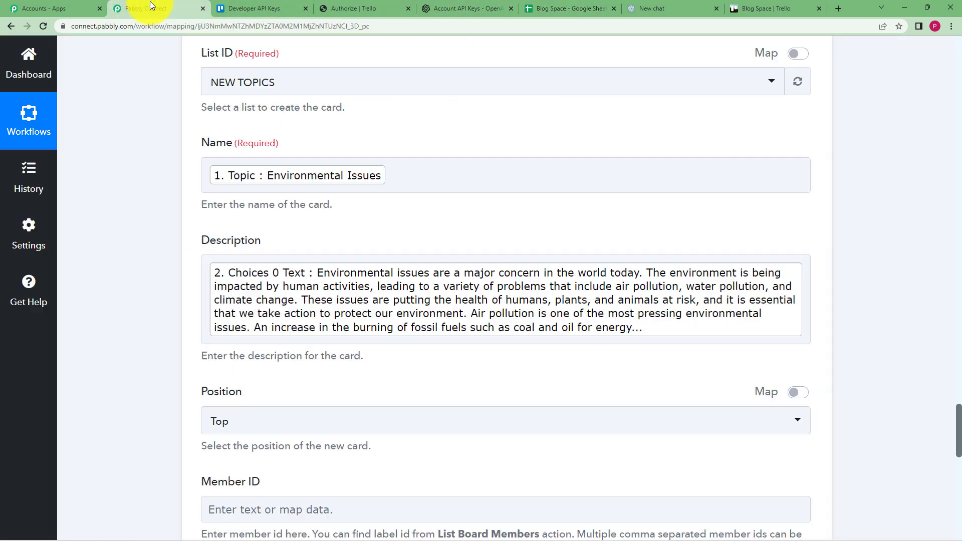
pyautogui.click(284, 191)
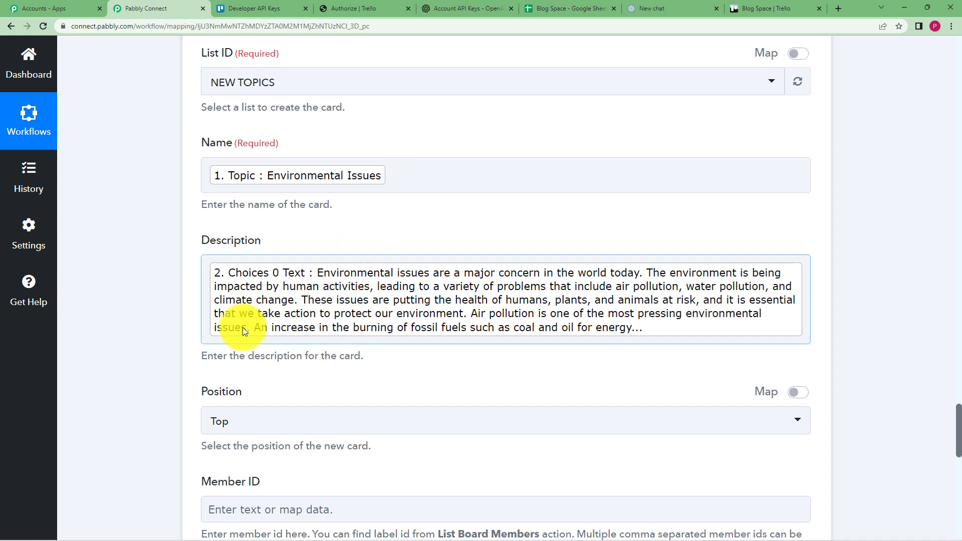
# Keep the card's Position at Top after checking the Trello board, and leave Member ID, Label ID, Due Date and URL Source empty
pyautogui.scroll(-2, 131, 326)
pyautogui.click(296, 324)
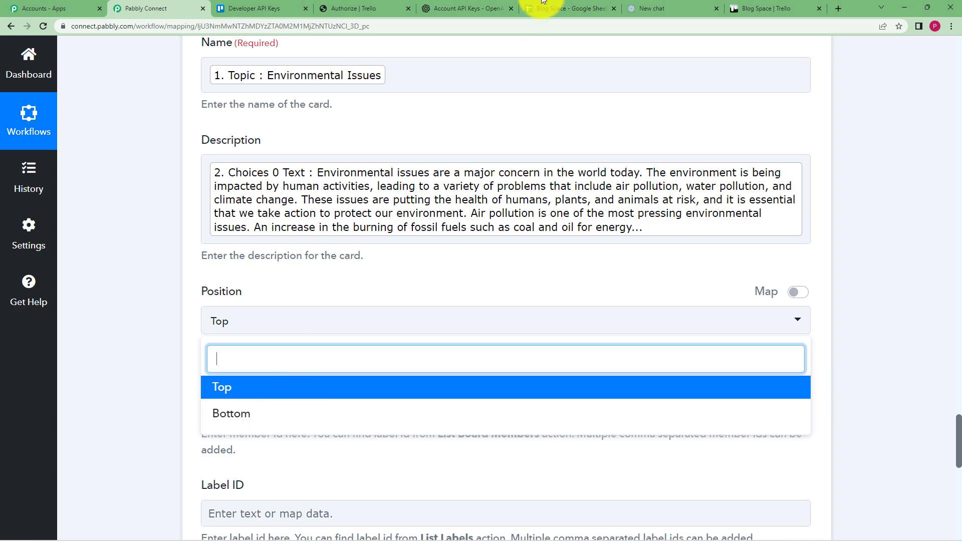
pyautogui.click(779, 8)
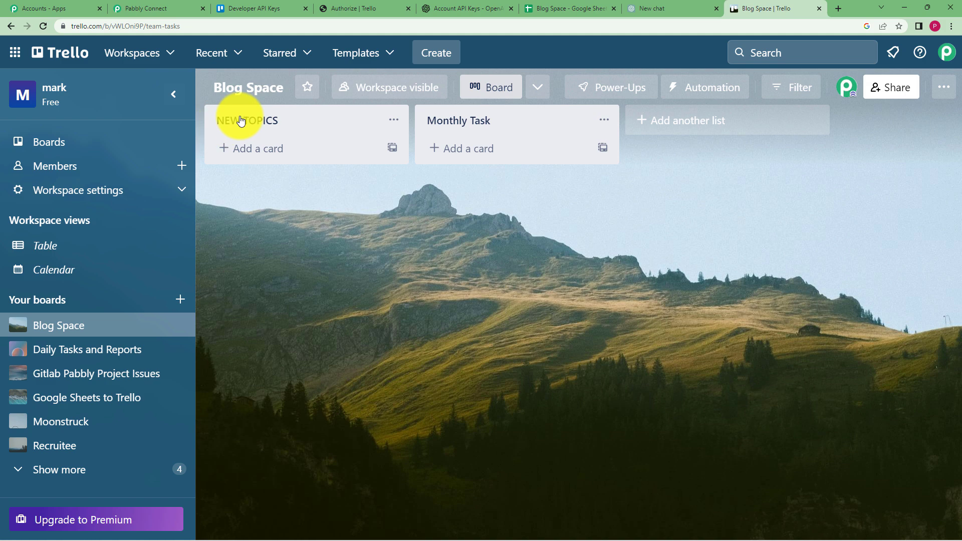
pyautogui.click(146, 8)
pyautogui.click(132, 359)
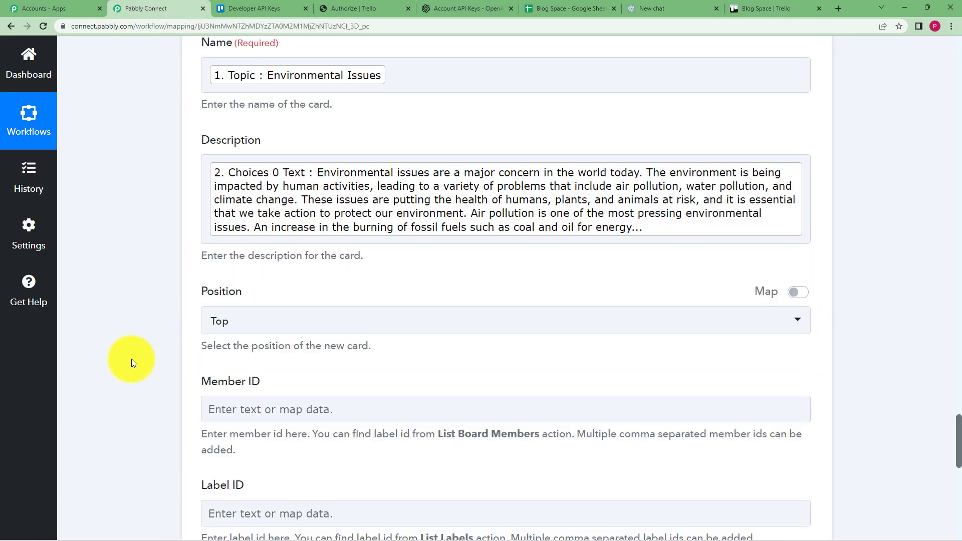
pyautogui.scroll(-1, 132, 359)
pyautogui.scroll(-2, 175, 411)
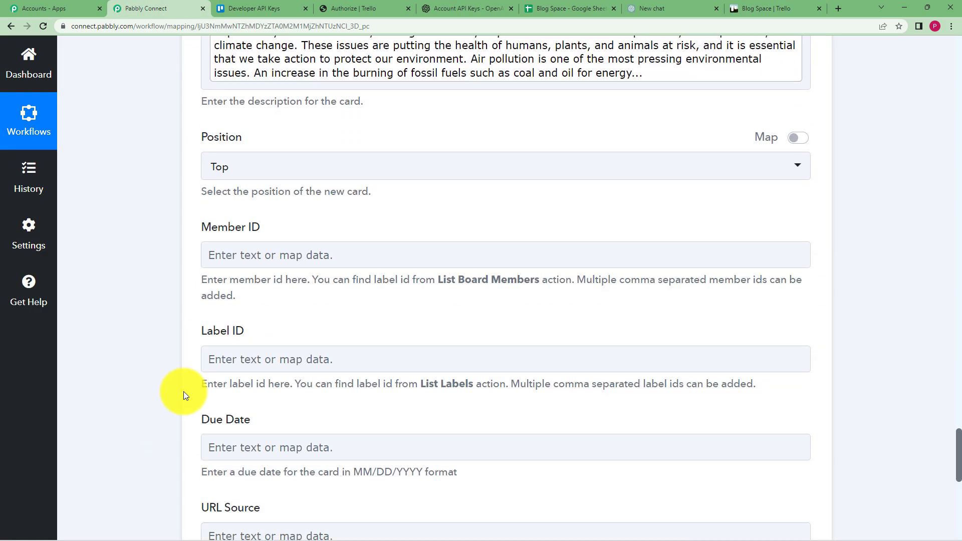
pyautogui.scroll(-3, 171, 336)
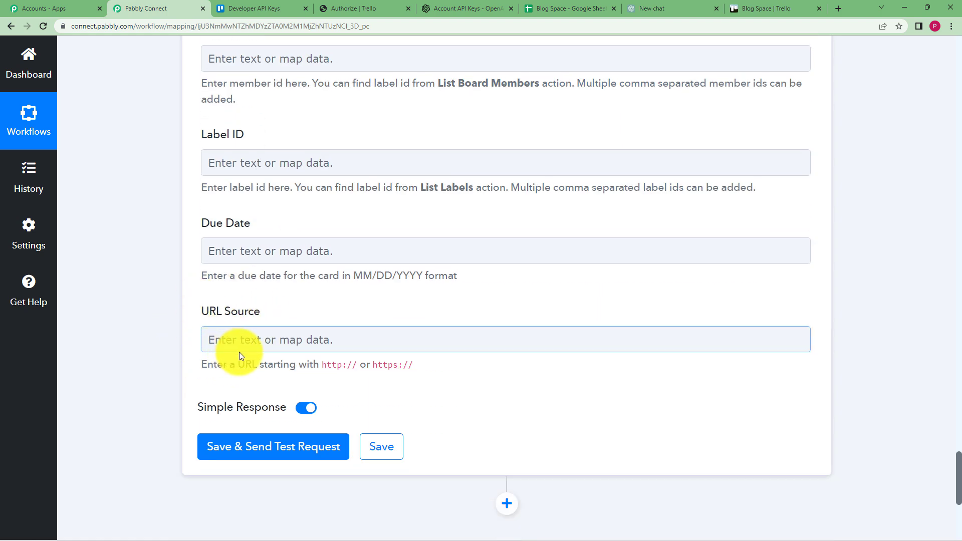
pyautogui.click(258, 343)
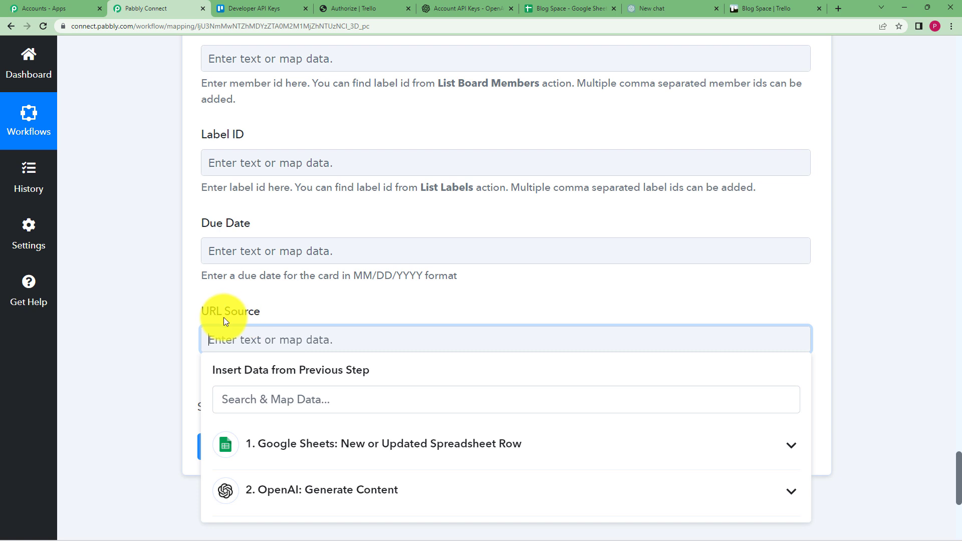
pyautogui.click(163, 323)
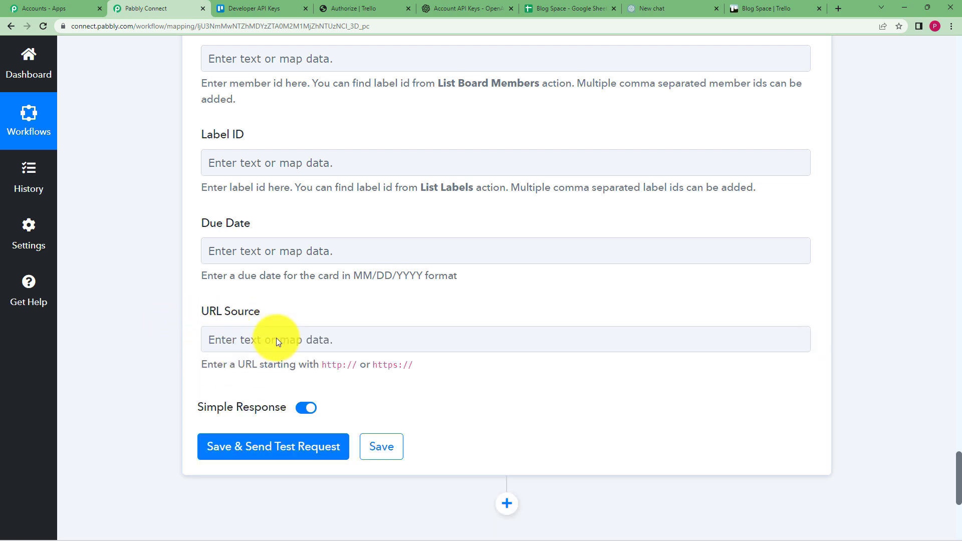
# Review the card fields, save the Trello action with a test request and go through the response received
pyautogui.scroll(2, 119, 327)
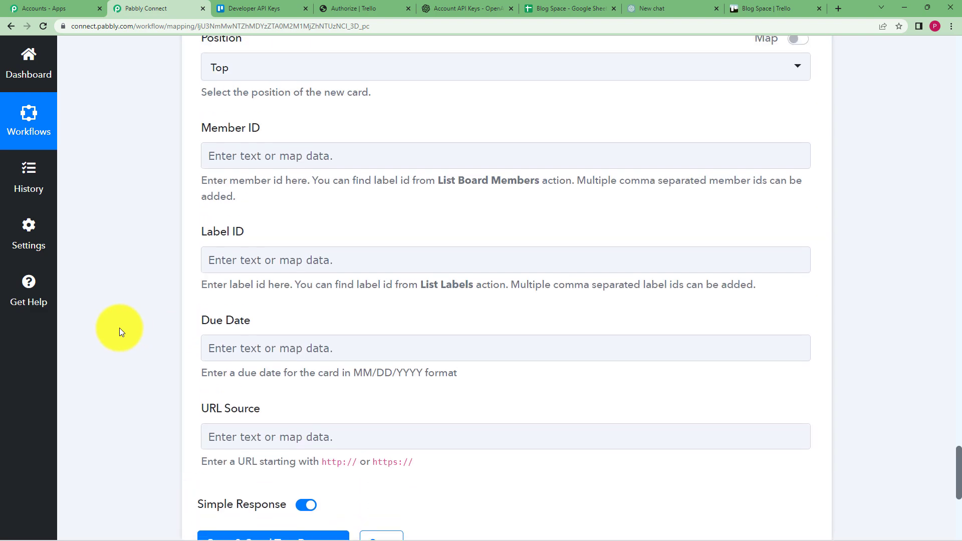
pyautogui.scroll(10, 120, 327)
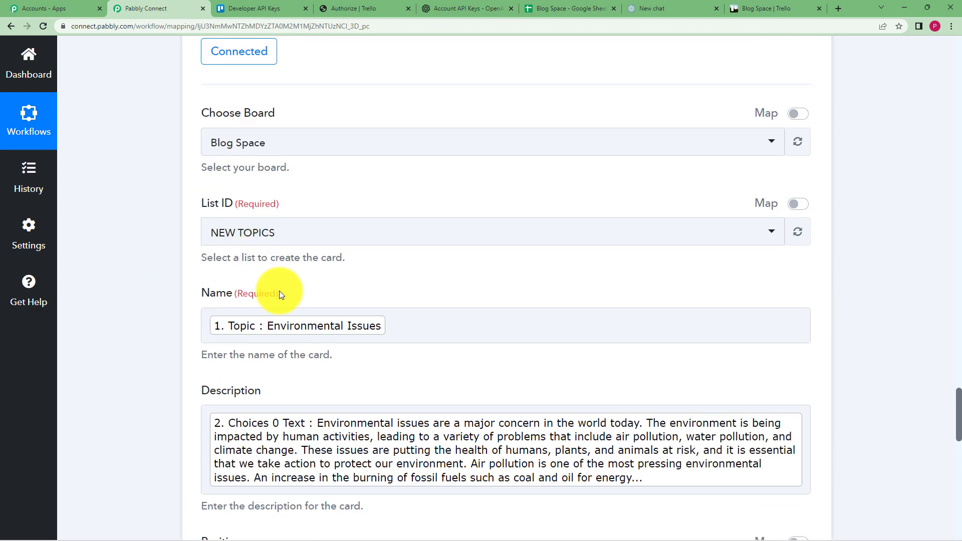
pyautogui.scroll(-13, 164, 287)
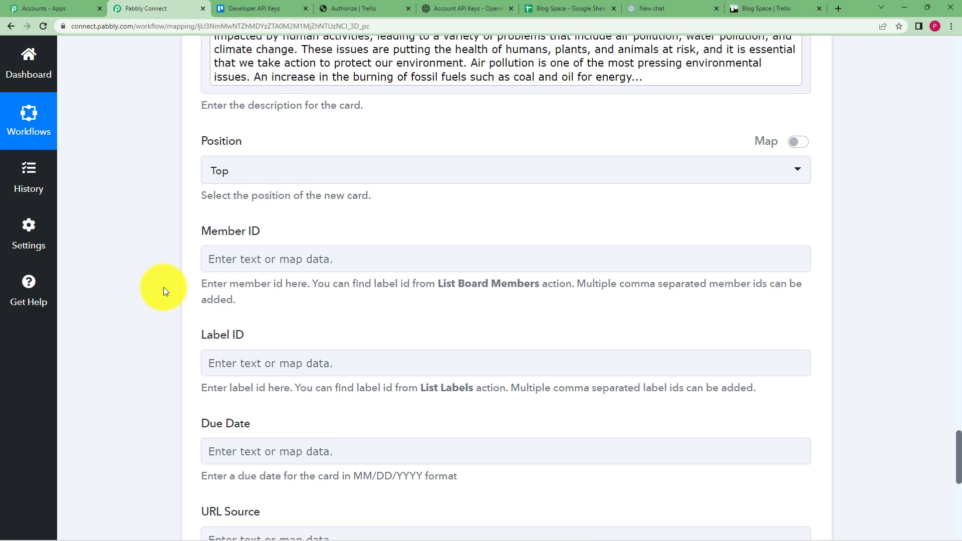
pyautogui.scroll(-2, 163, 287)
pyautogui.click(204, 254)
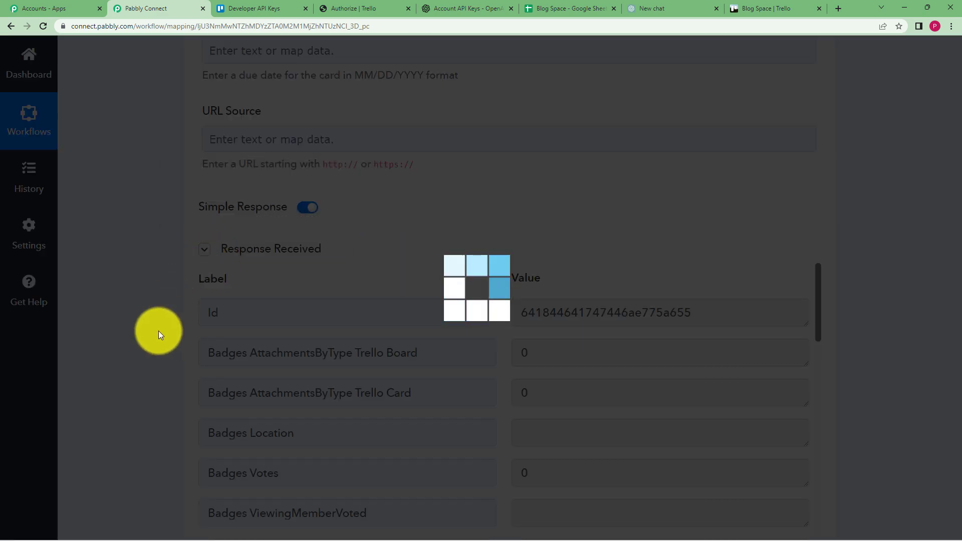
pyautogui.scroll(-3, 492, 368)
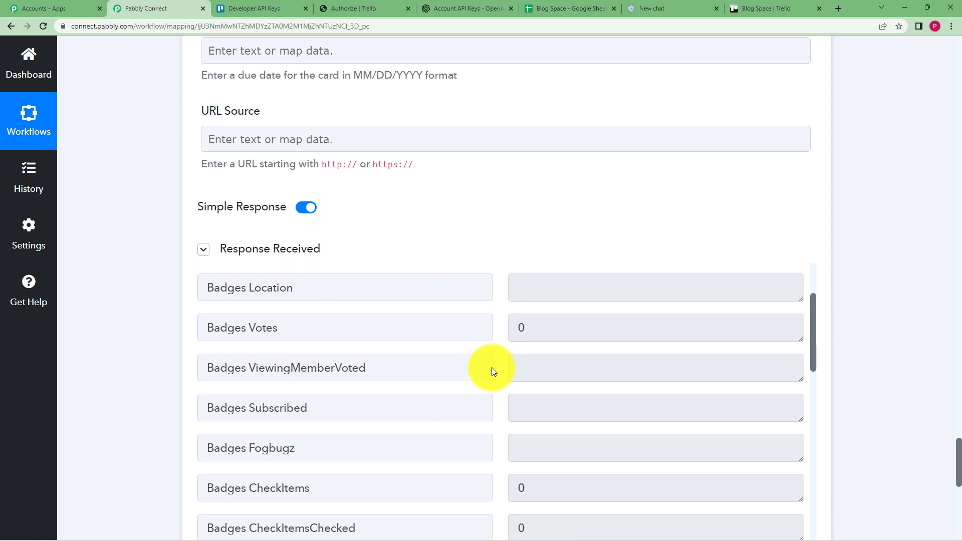
pyautogui.scroll(-12, 492, 367)
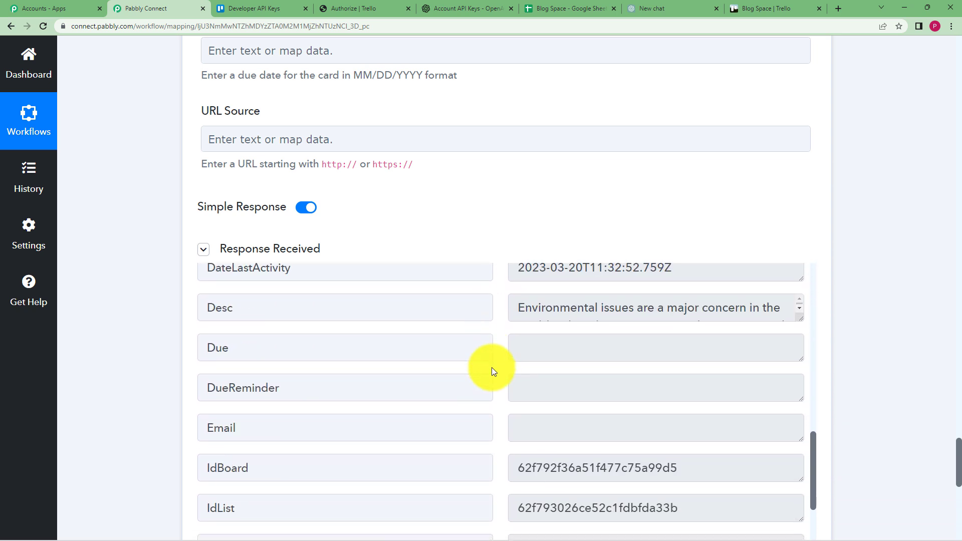
pyautogui.scroll(-10, 491, 368)
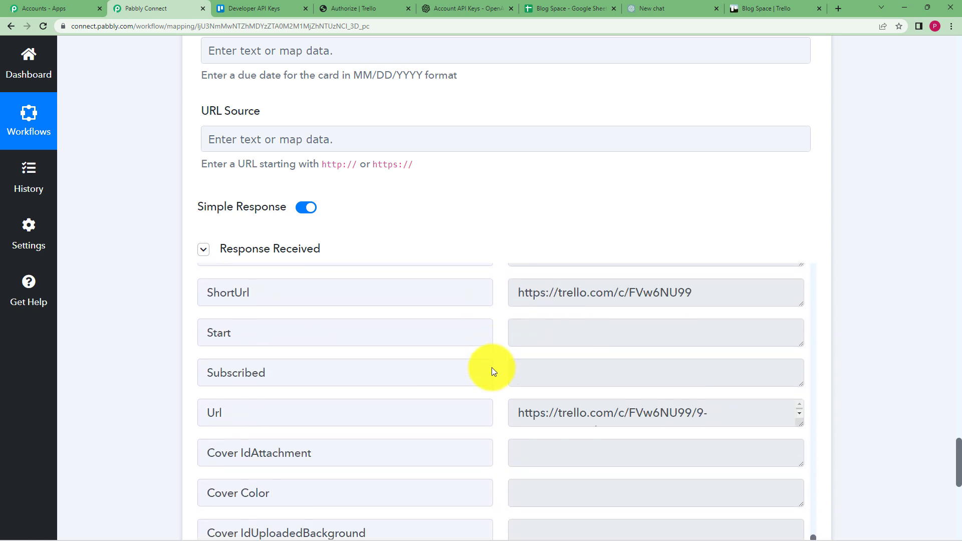
# Check the response of the Trello test request and save the Create a Card action
pyautogui.scroll(-3, 491, 372)
pyautogui.scroll(20, 493, 368)
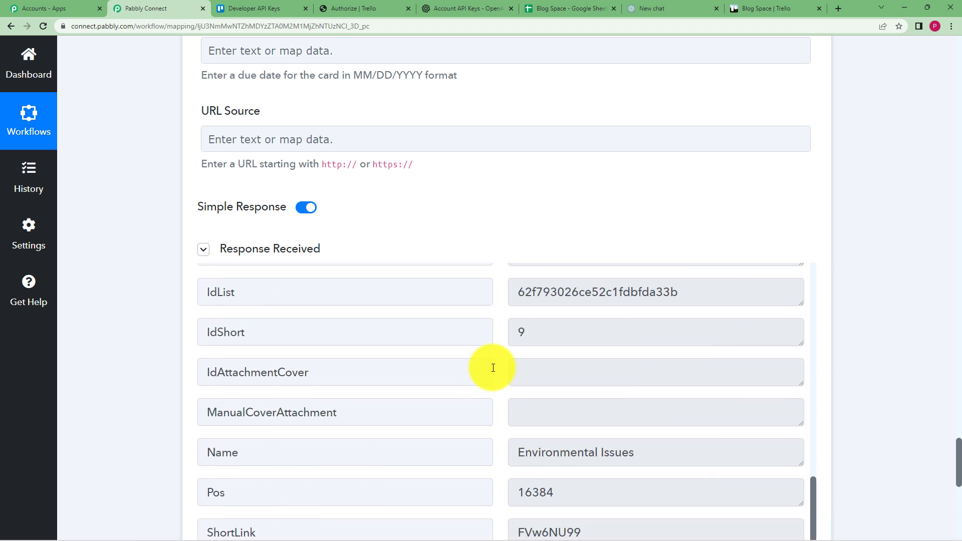
pyautogui.scroll(7, 492, 366)
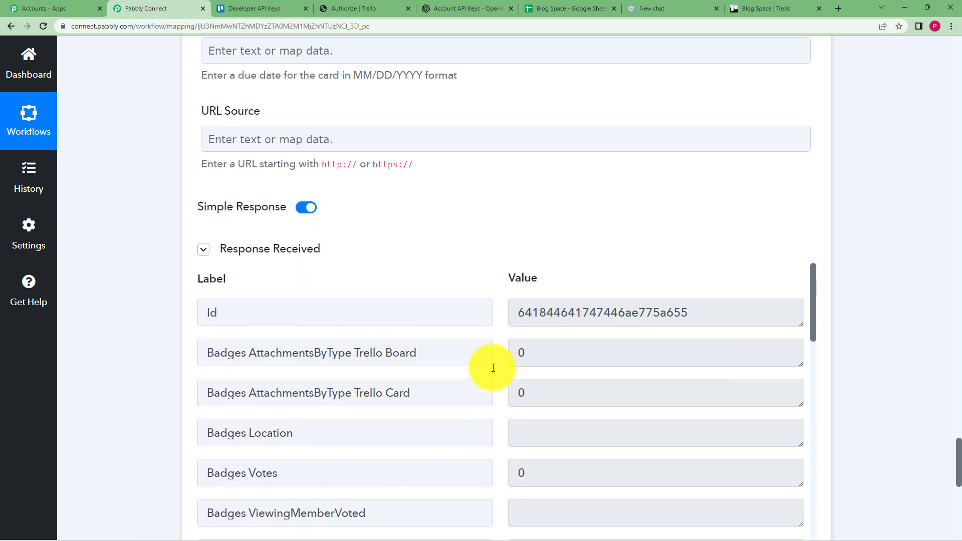
pyautogui.scroll(-6, 140, 396)
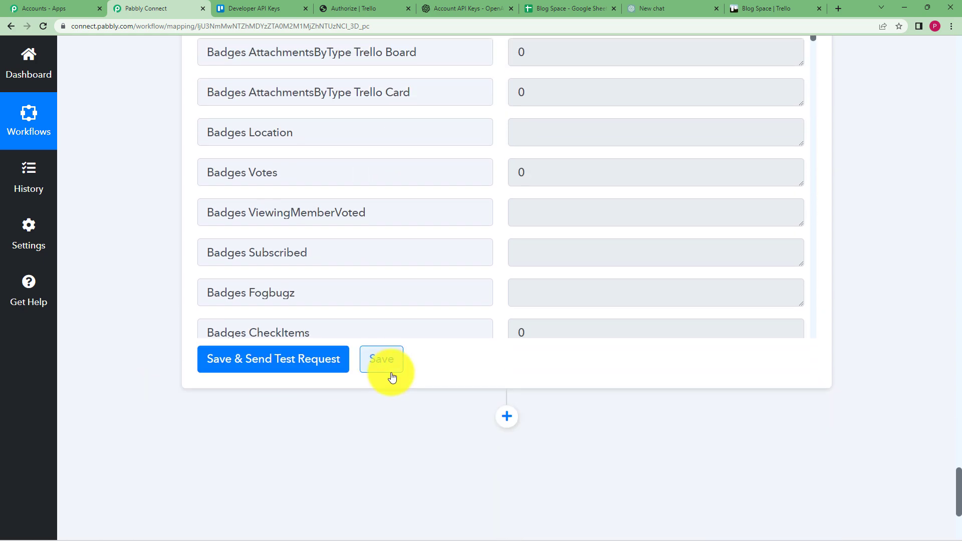
pyautogui.click(394, 373)
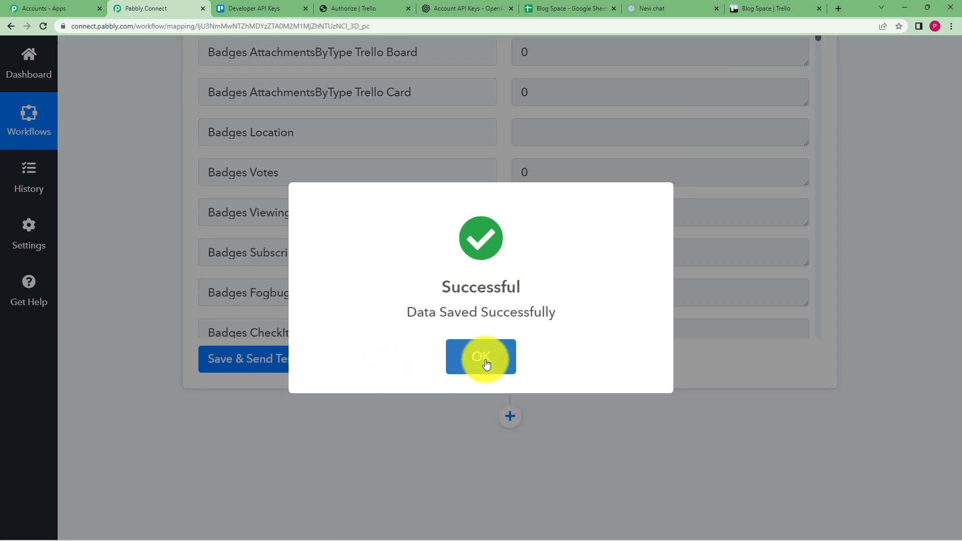
pyautogui.click(485, 361)
# Collapse the Trello, OpenAI and Google Sheets steps so the workflow shows only their headers
pyautogui.scroll(15, 168, 288)
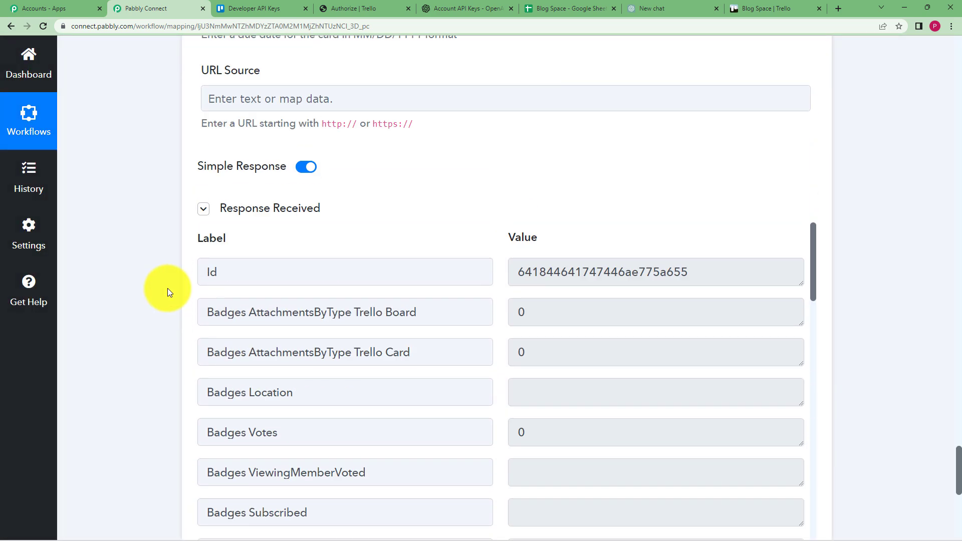
pyautogui.scroll(10, 167, 288)
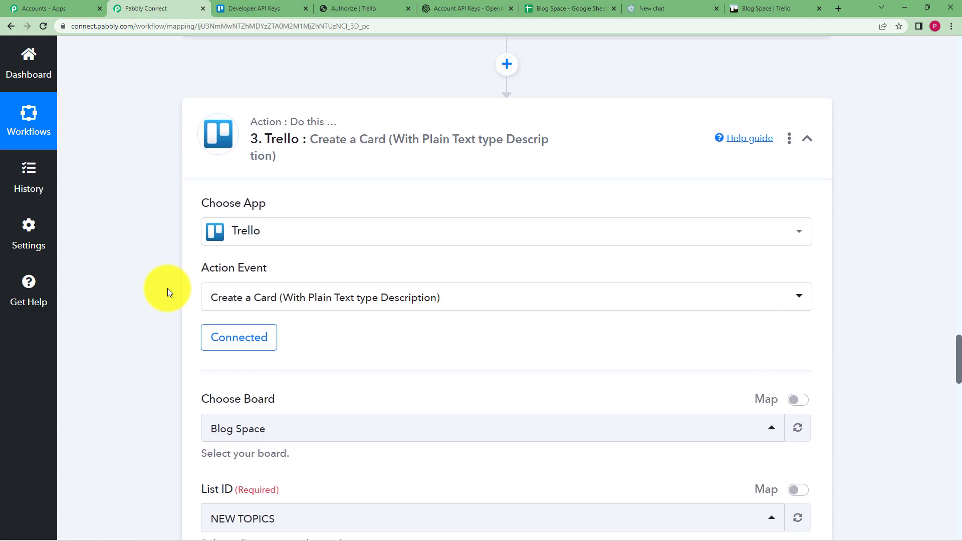
pyautogui.click(437, 180)
pyautogui.scroll(10, 183, 223)
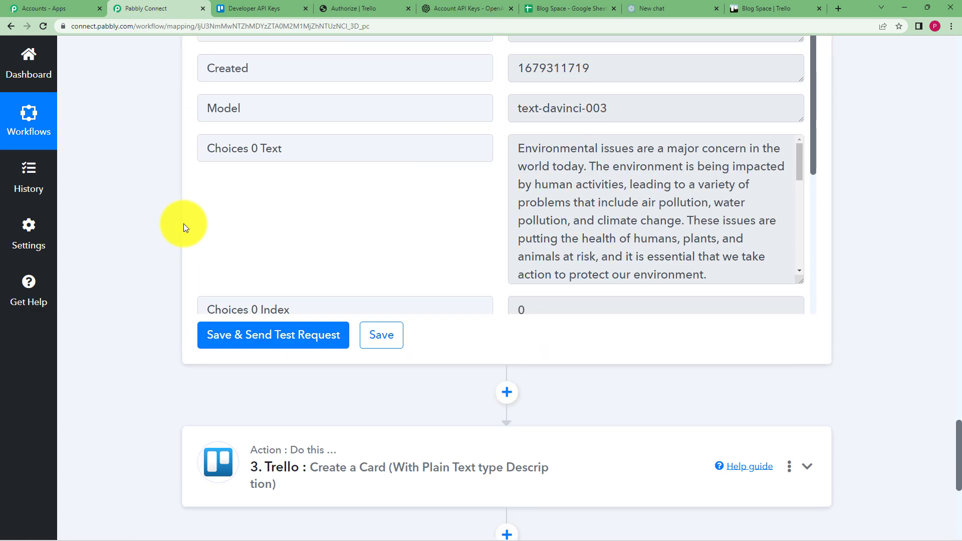
pyautogui.scroll(15, 184, 224)
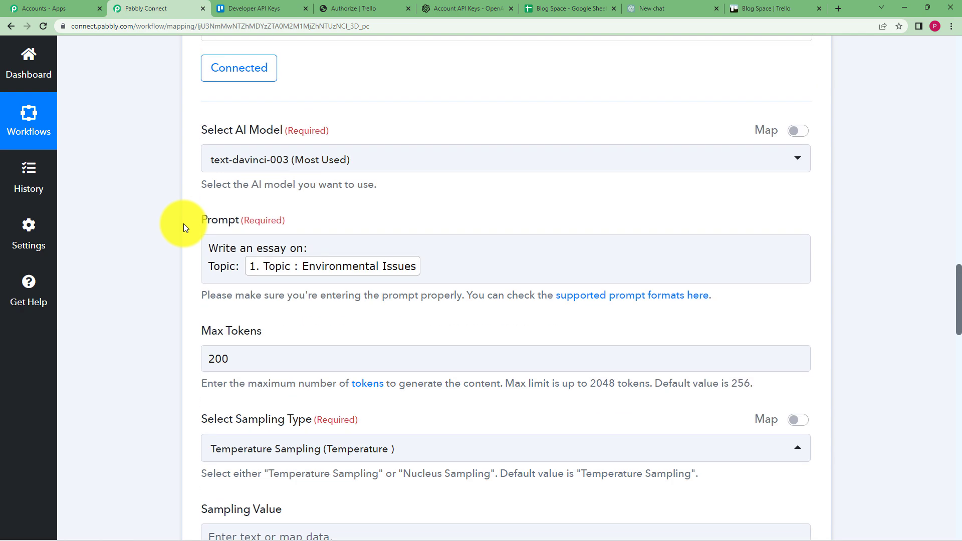
pyautogui.click(225, 219)
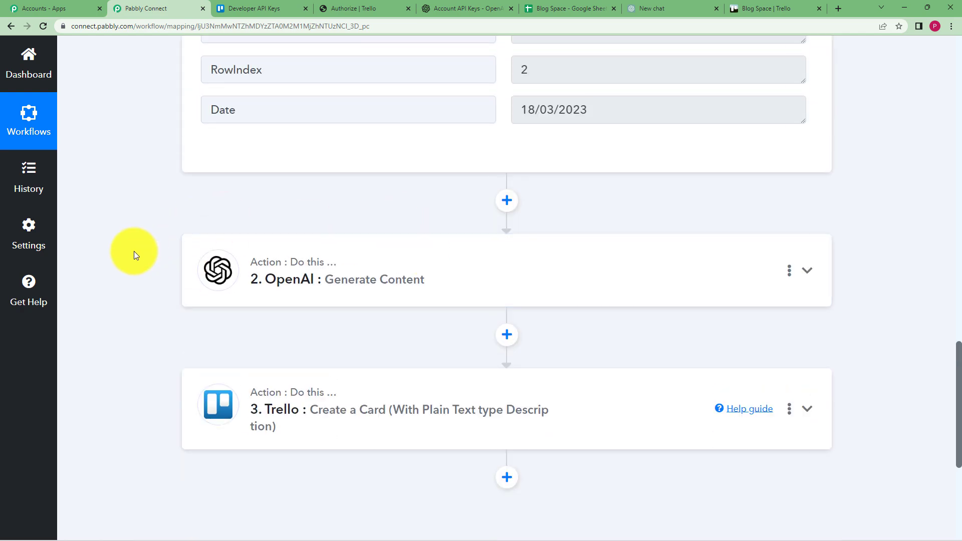
pyautogui.scroll(10, 135, 252)
pyautogui.scroll(8, 134, 252)
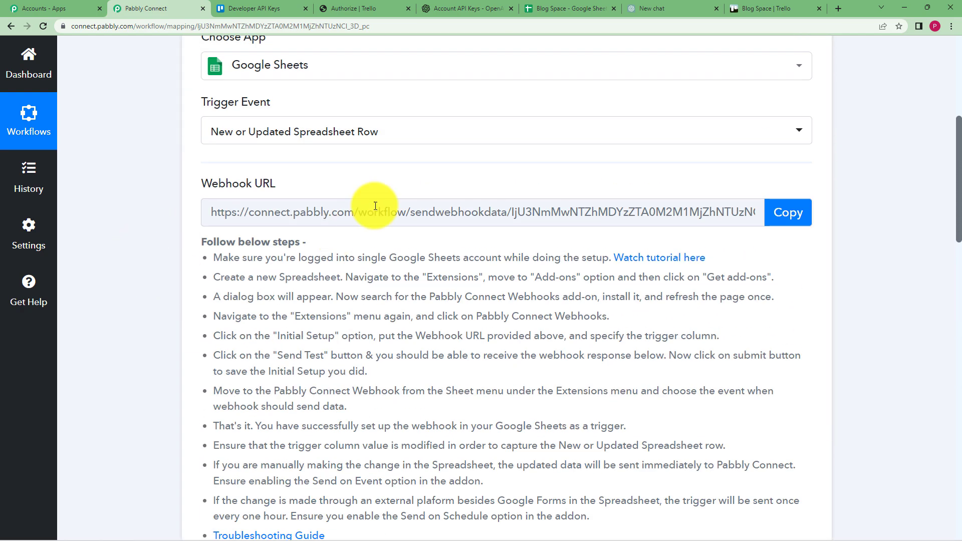
pyautogui.click(470, 132)
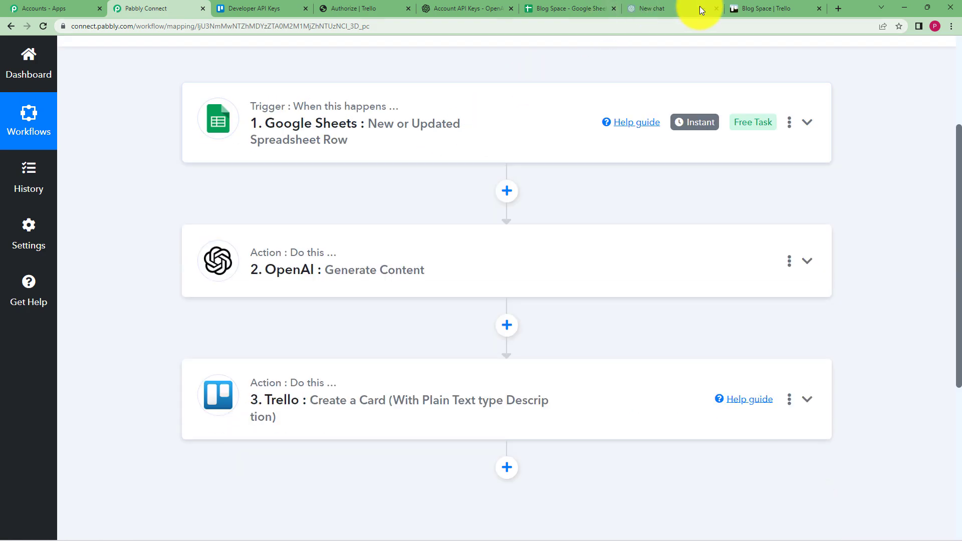
# Switch to Trello's Blog Space board and read the description of the Environmental Issues card in NEW TOPICS
pyautogui.click(791, 8)
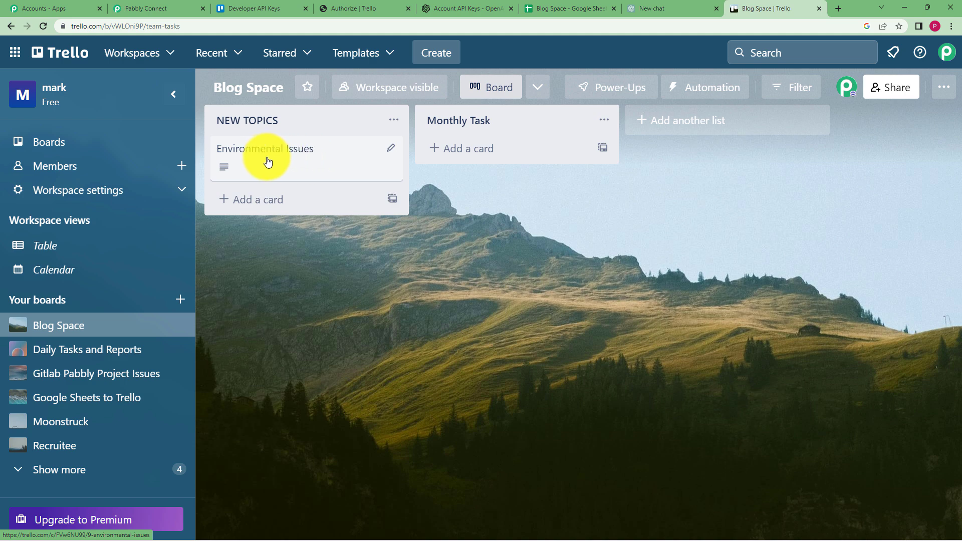
pyautogui.click(288, 159)
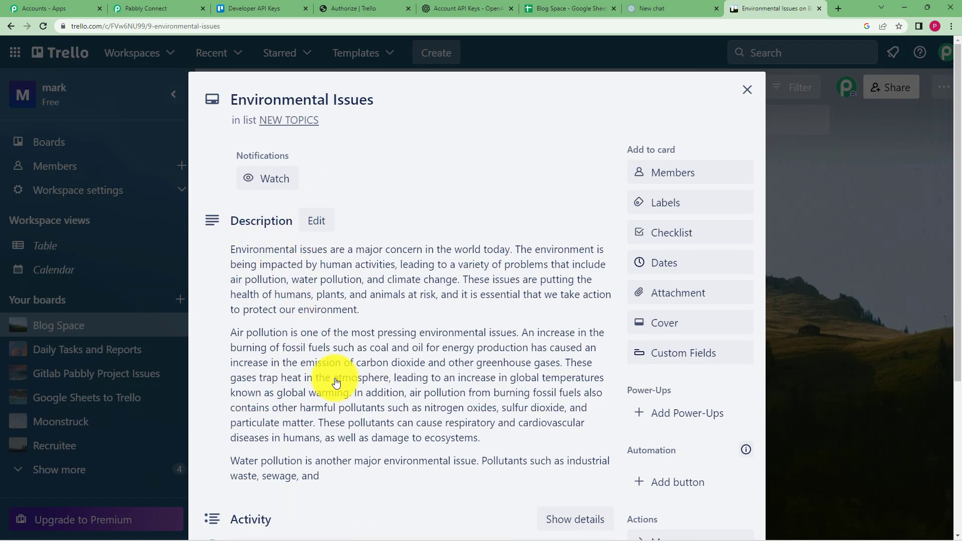
pyautogui.scroll(-2, 323, 281)
pyautogui.scroll(1, 373, 256)
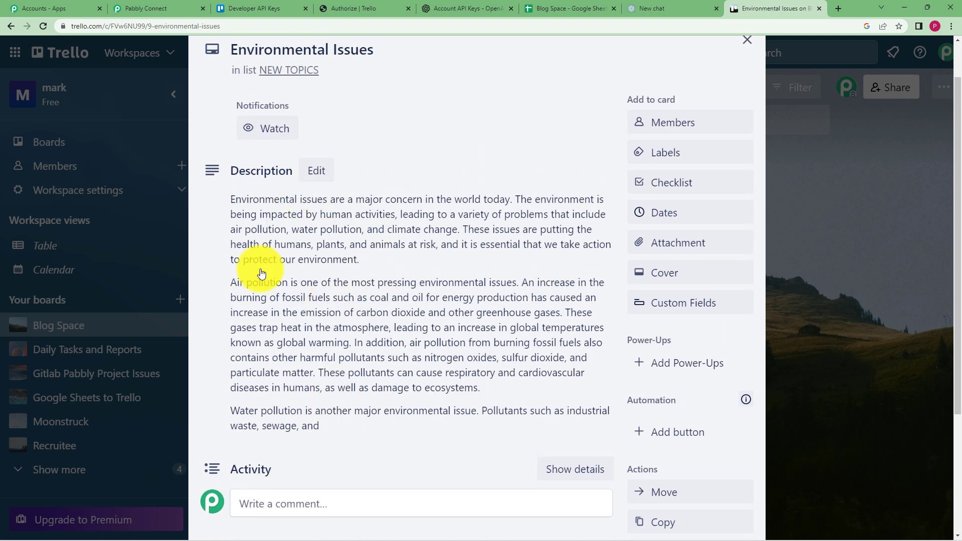
pyautogui.click(747, 41)
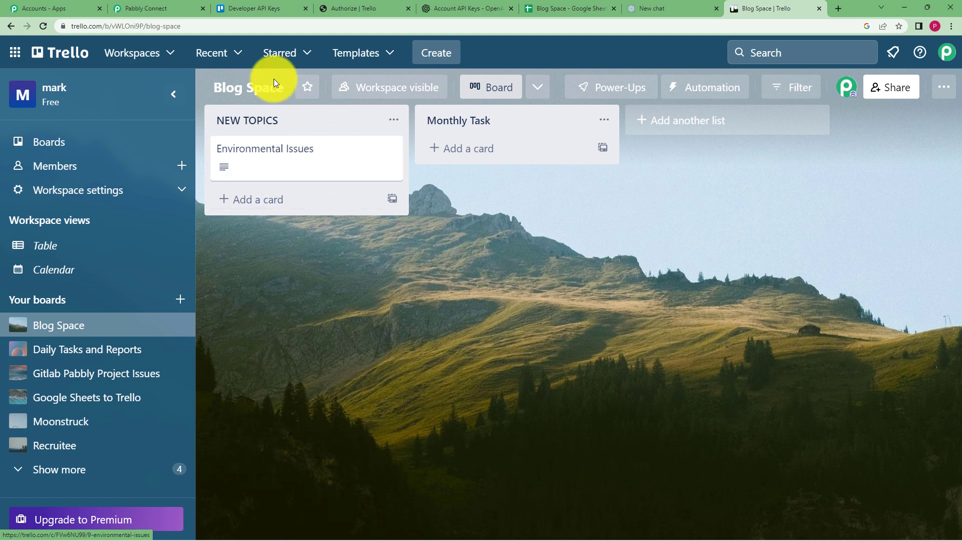
# Switch back to Pabbly Connect and review the Google Sheets trigger's event and webhook settings
pyautogui.click(159, 9)
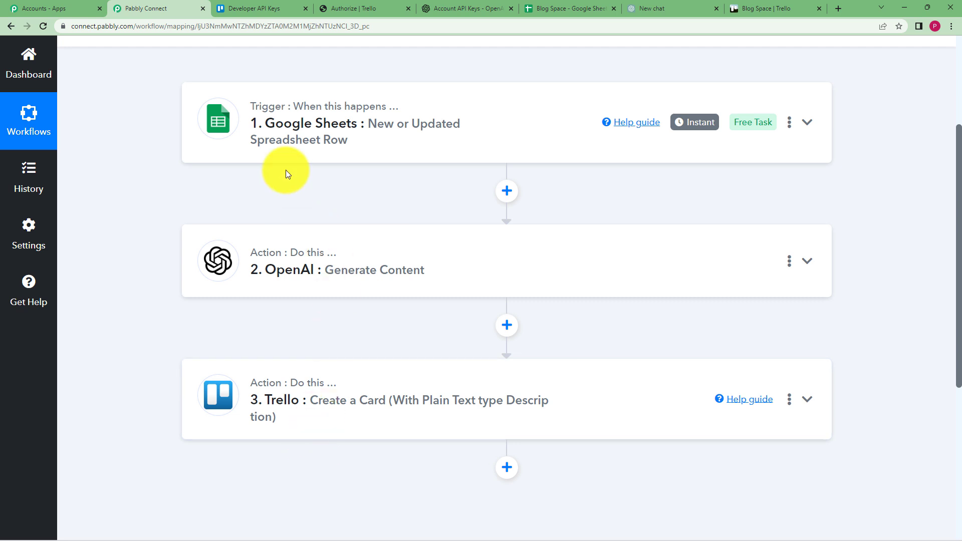
pyautogui.click(377, 139)
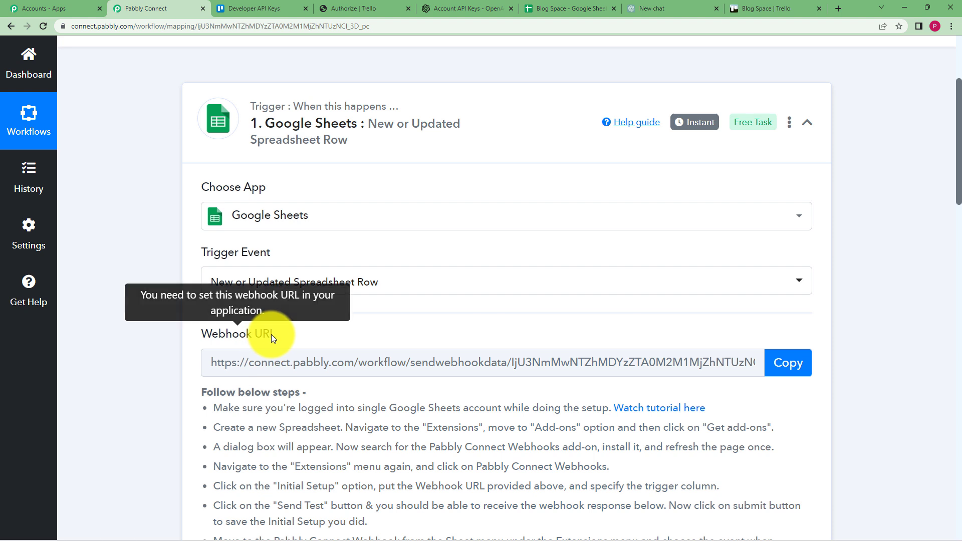
pyautogui.click(373, 131)
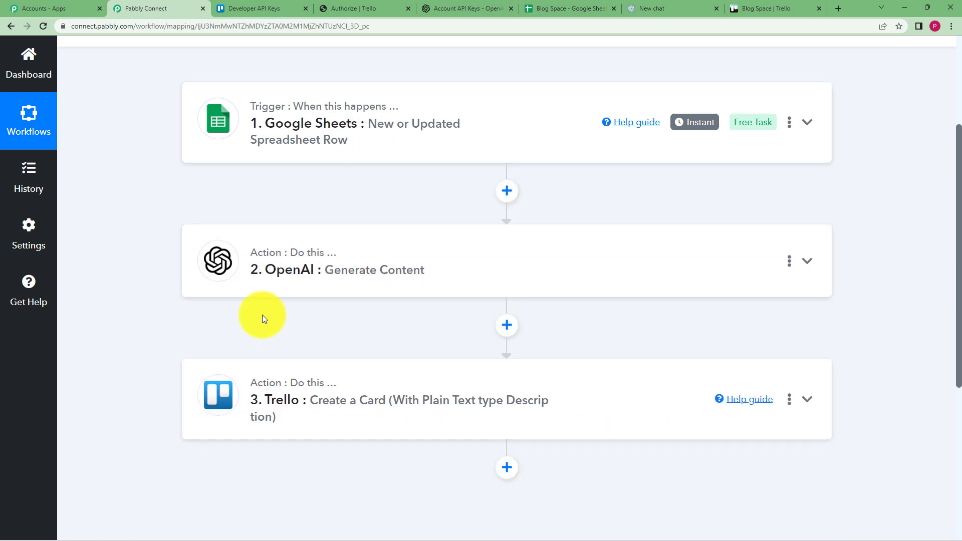
# Review the OpenAI action's model, prompt and token settings, and return to the Blog Space board in Trello
pyautogui.click(318, 279)
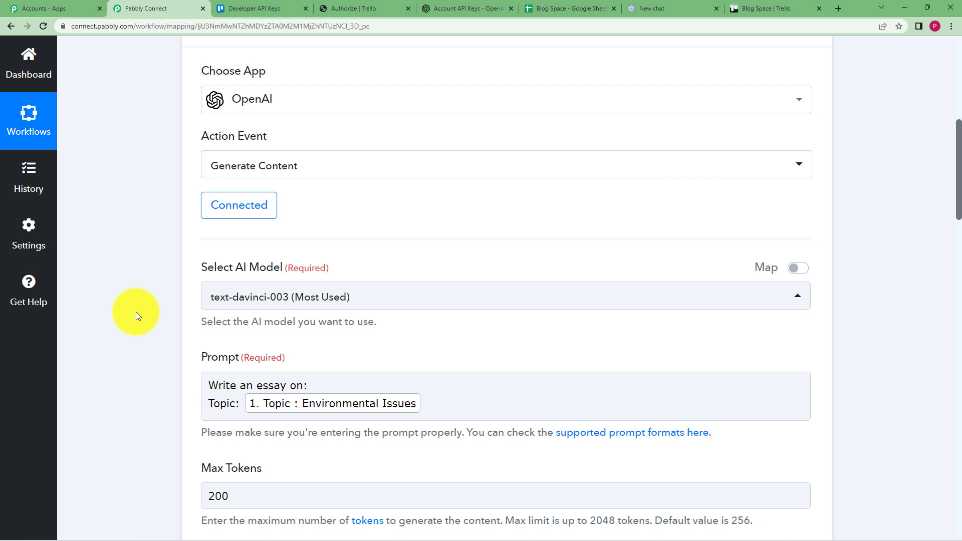
pyautogui.scroll(-1, 136, 312)
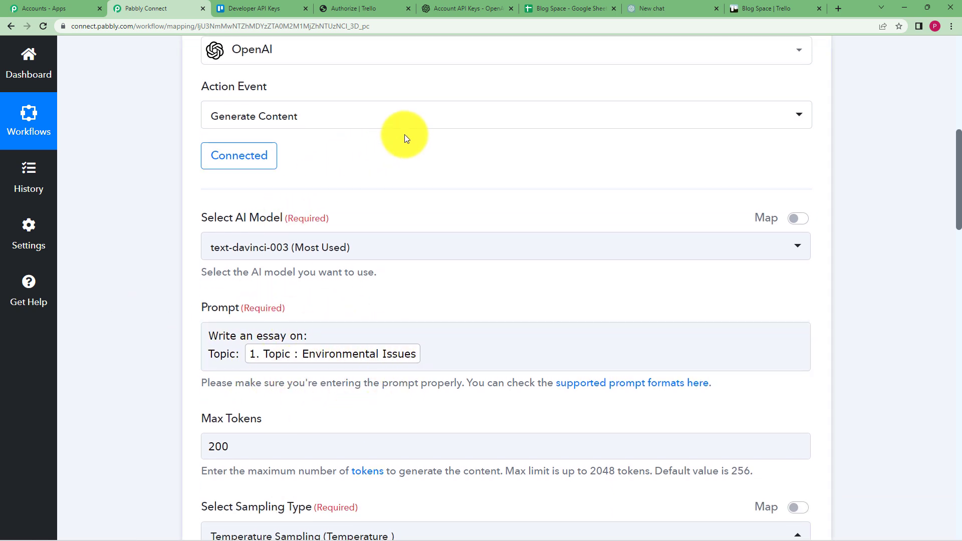
pyautogui.scroll(4, 405, 134)
pyautogui.click(476, 146)
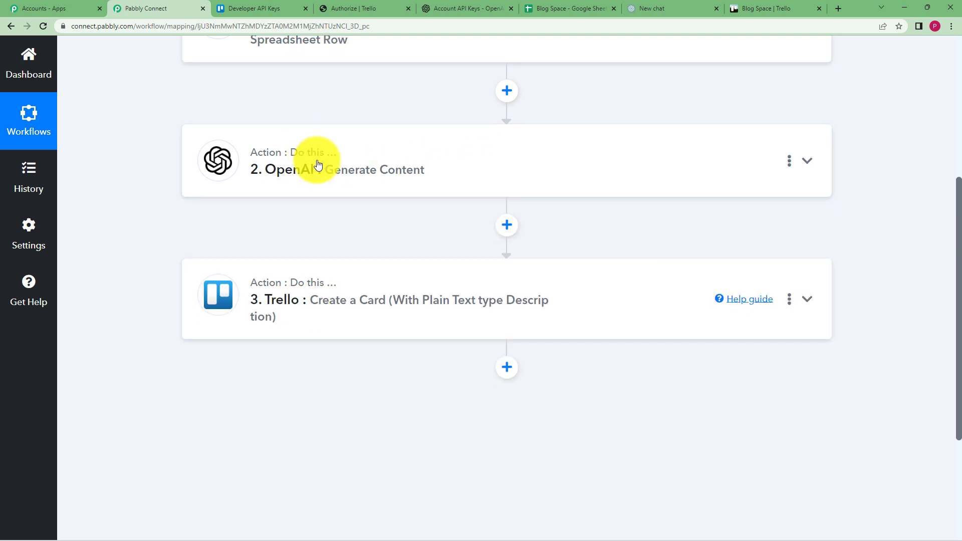
pyautogui.click(744, 8)
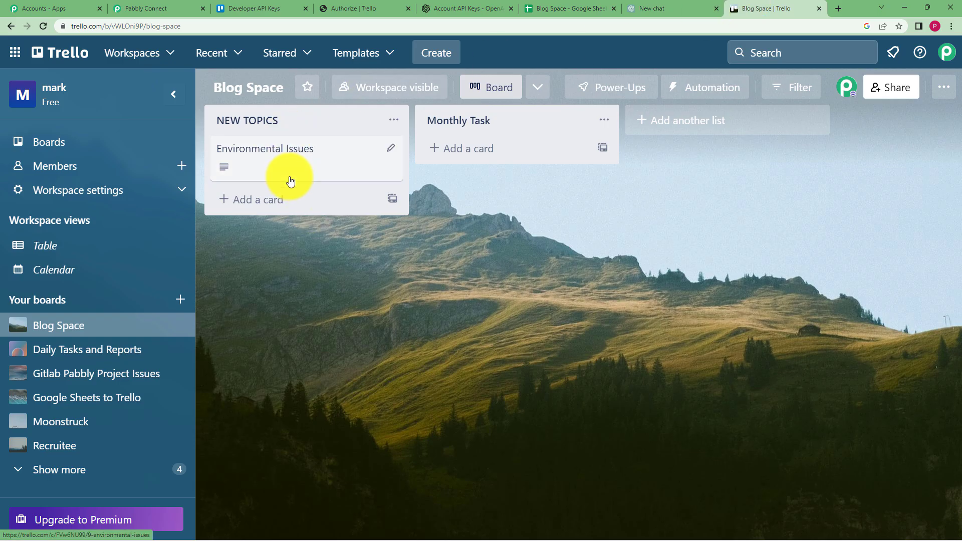